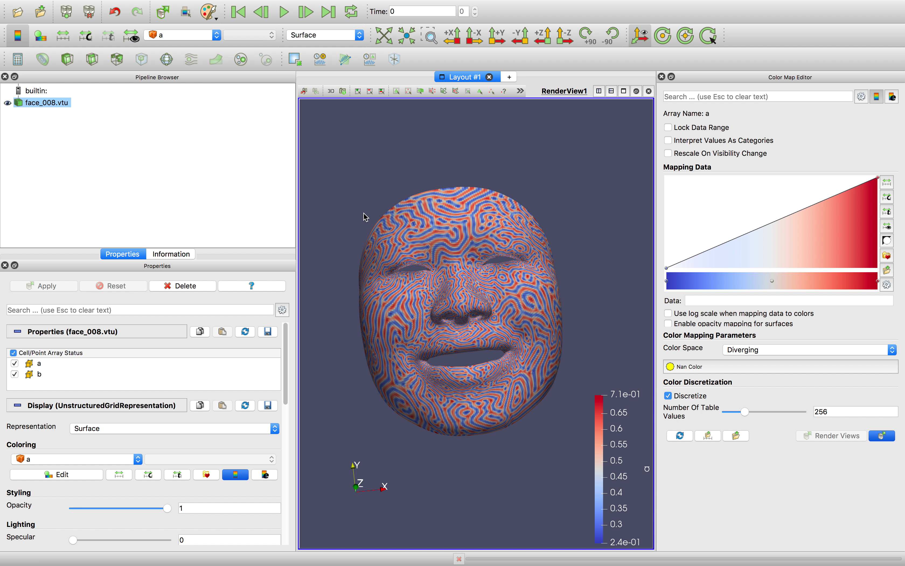
Inspect the striped pattern on the face mesh from several angles and closer up.
drag(408, 256, 537, 301)
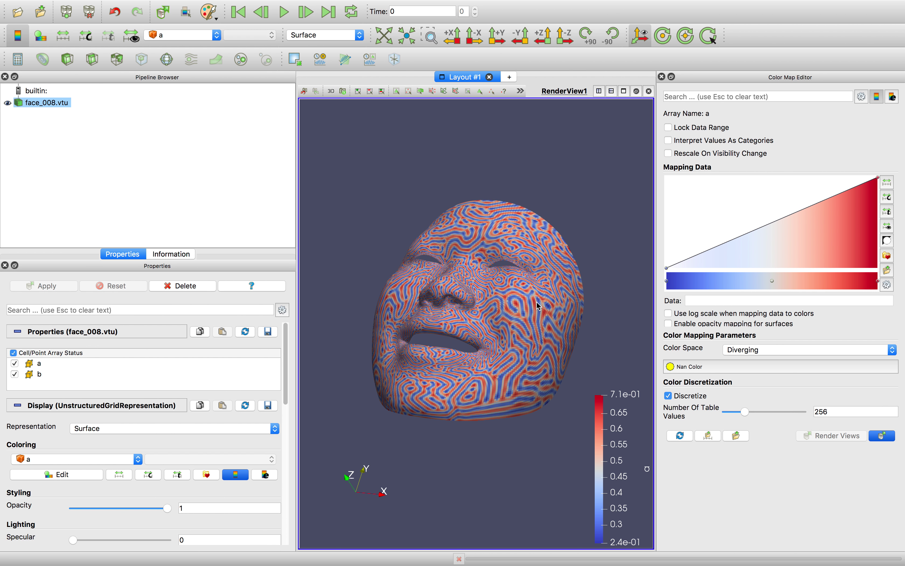
drag(467, 284, 477, 309)
drag(402, 259, 403, 184)
drag(537, 219, 461, 274)
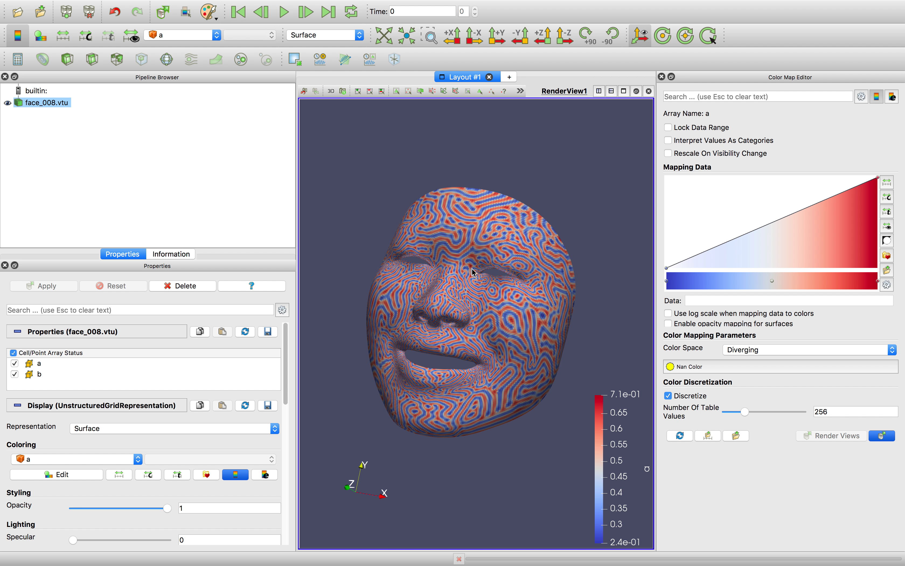
drag(473, 271, 441, 299)
scroll(429, 300, up, 1)
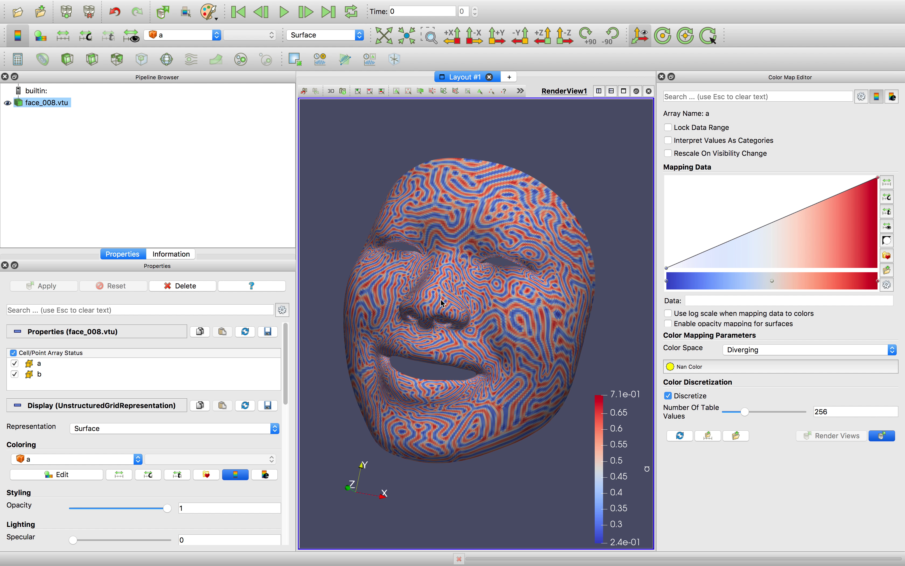
Bring up the color map presets for array a beside the face and select Cool to Warm.
click(206, 475)
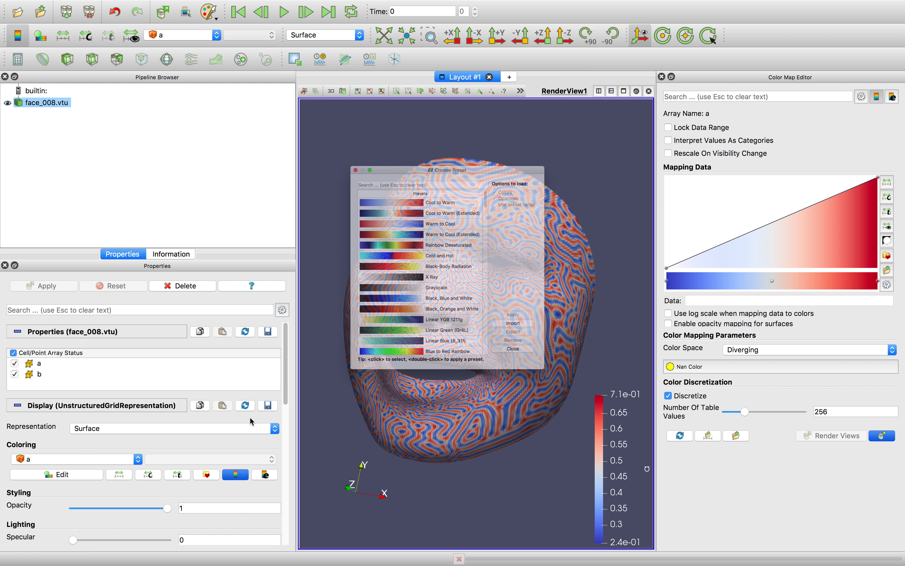
drag(329, 123, 617, 136)
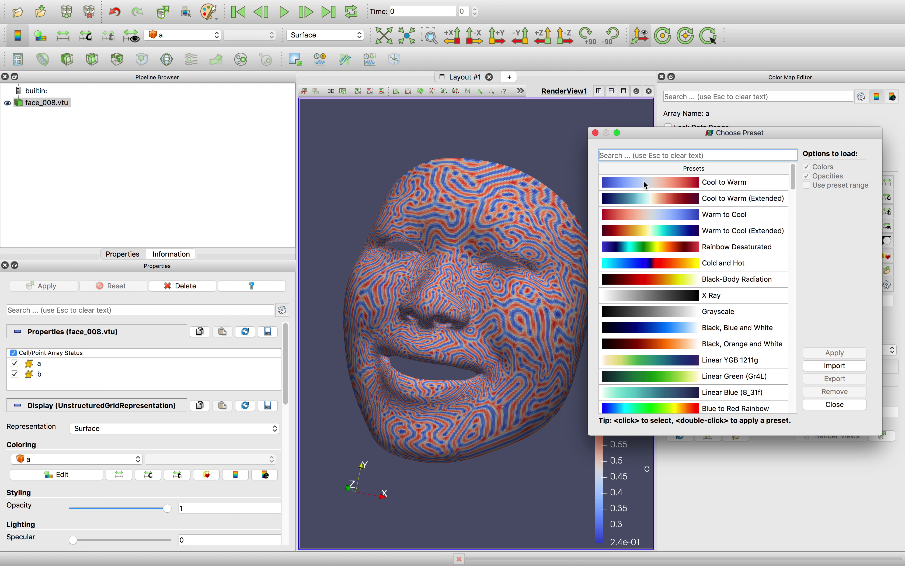
click(638, 182)
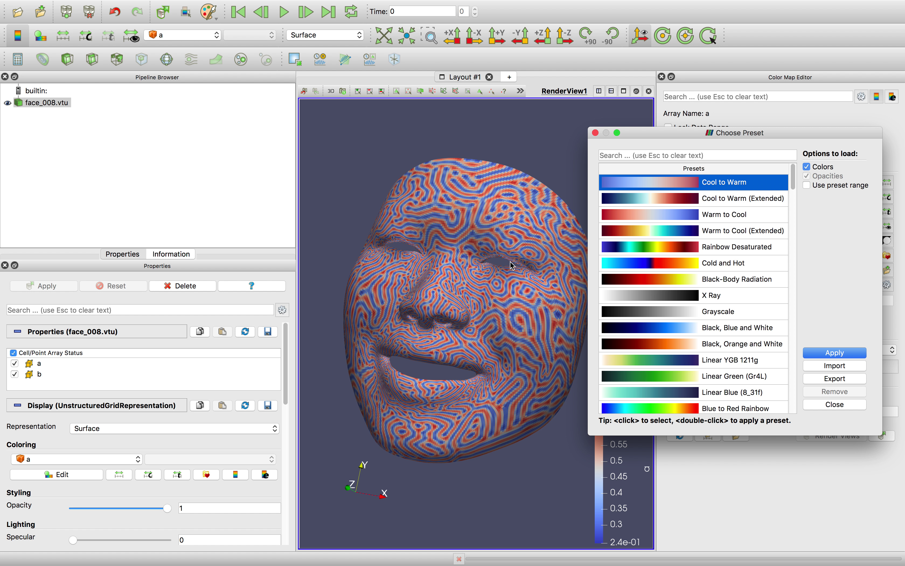
Try the Cool to Warm (Extended), Warm to Cool, Warm to Cool (Extended), Cold and Hot, and X Ray presets on the face.
double_click(657, 199)
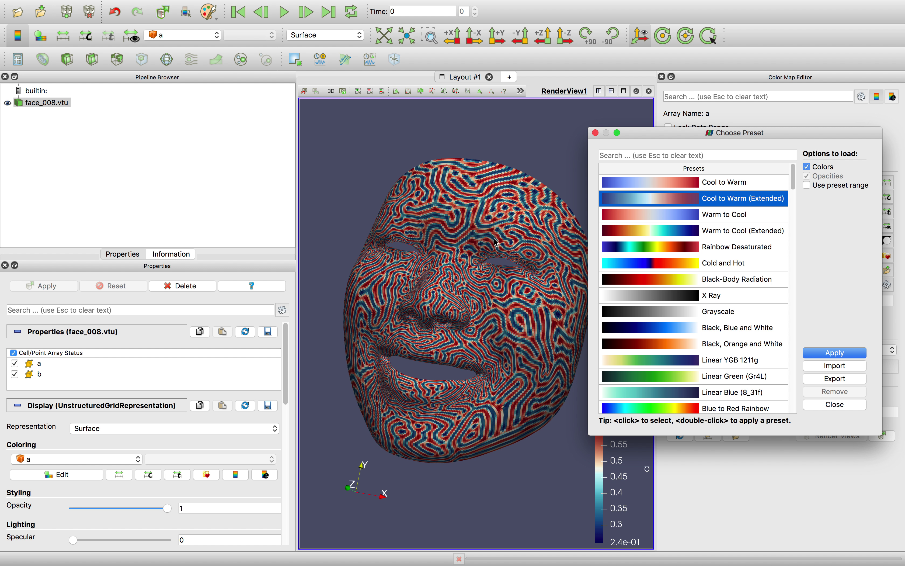
double_click(662, 220)
double_click(662, 232)
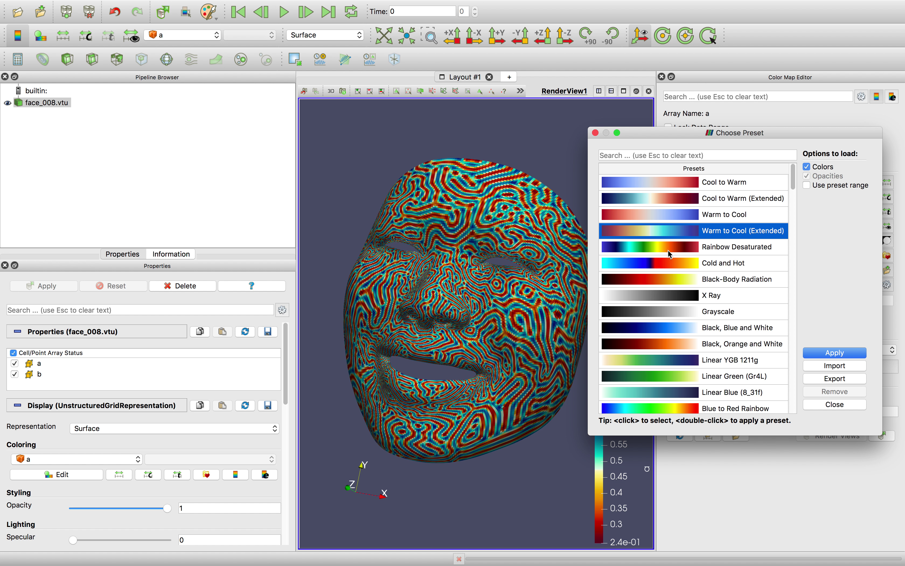
double_click(672, 262)
double_click(681, 295)
Try further presets on the face, including blot, CIELab Blue to Red, rainbow and erdc_rainbow_bright.
scroll(680, 307, down, 3)
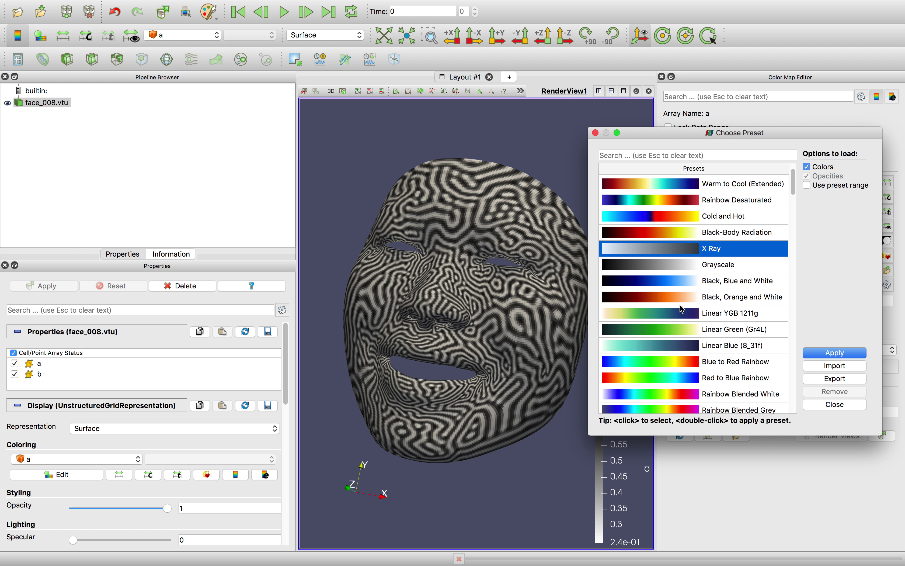
double_click(680, 304)
scroll(675, 319, down, 8)
double_click(670, 274)
double_click(673, 290)
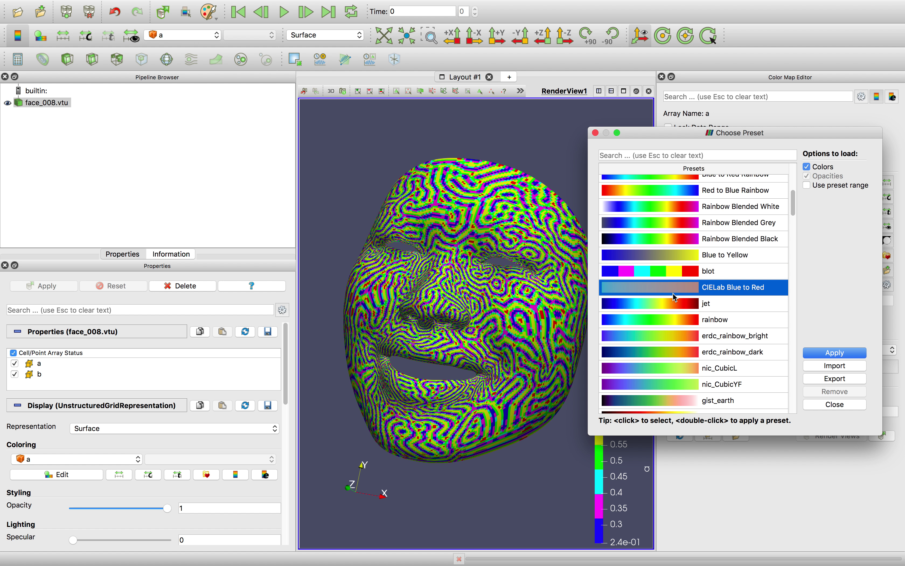
double_click(657, 322)
double_click(656, 336)
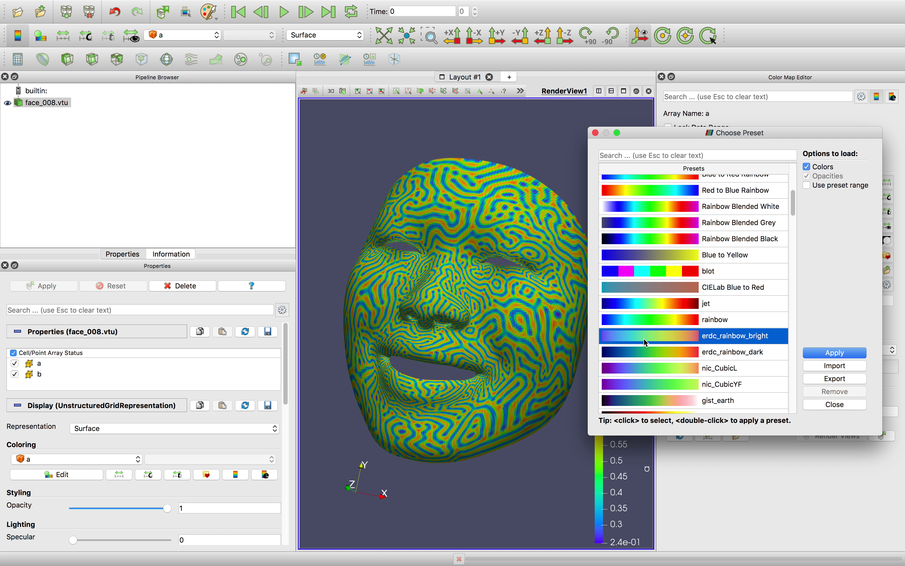
Try several more color presets from further down the preset list on the face.
scroll(656, 330, down, 4)
double_click(657, 328)
scroll(651, 318, down, 2)
double_click(652, 300)
scroll(676, 312, down, 2)
scroll(674, 303, down, 1)
double_click(673, 294)
scroll(676, 307, down, 3)
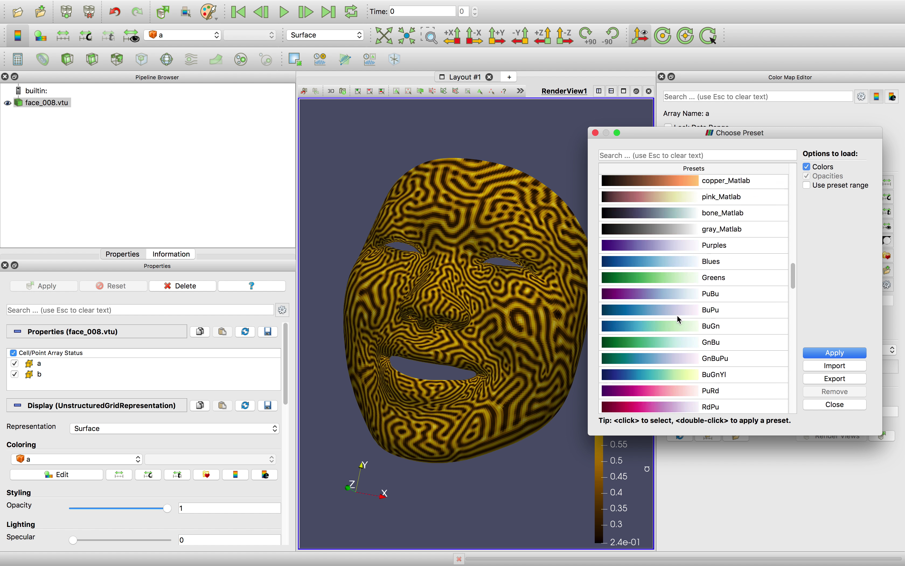
Apply the pink_Matlab color preset to the face mesh.
scroll(679, 319, up, 3)
click(675, 270)
double_click(678, 293)
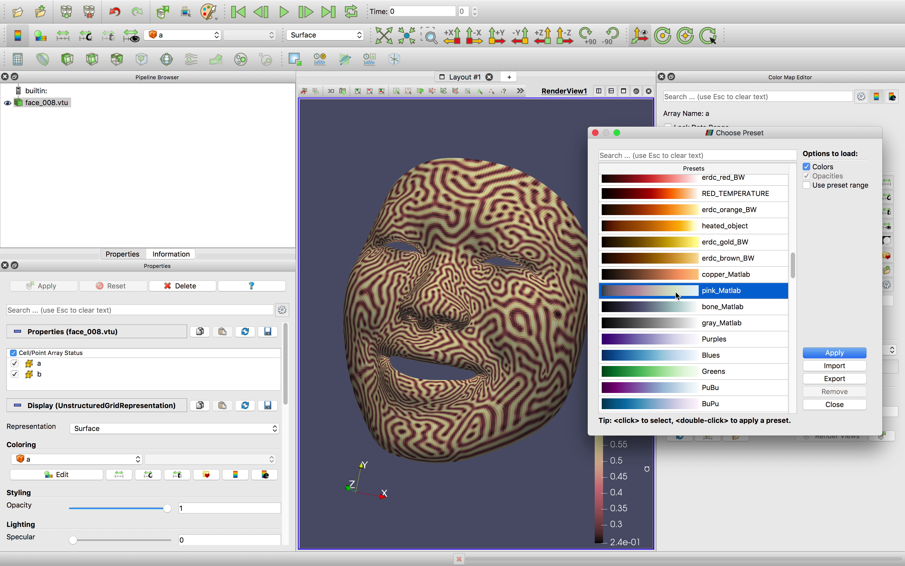
Export the Greens preset to the Desktop as a ParaView JSON preset file named sushicolor_001.
scroll(678, 296, down, 3)
click(673, 277)
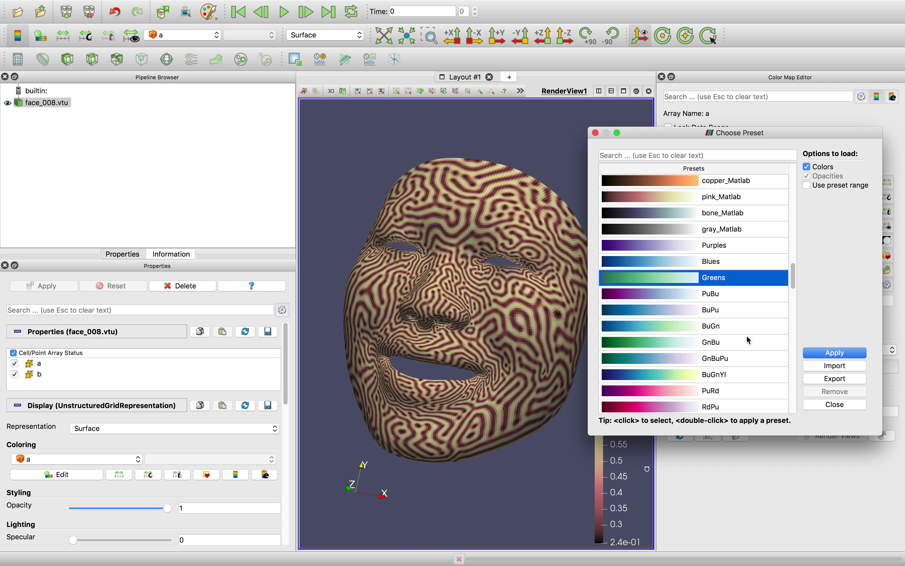
click(835, 378)
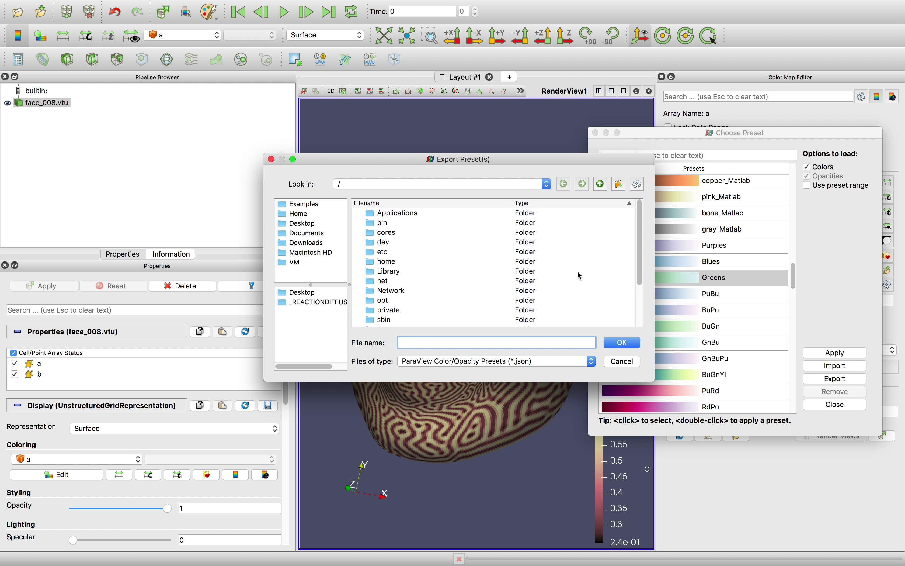
click(302, 223)
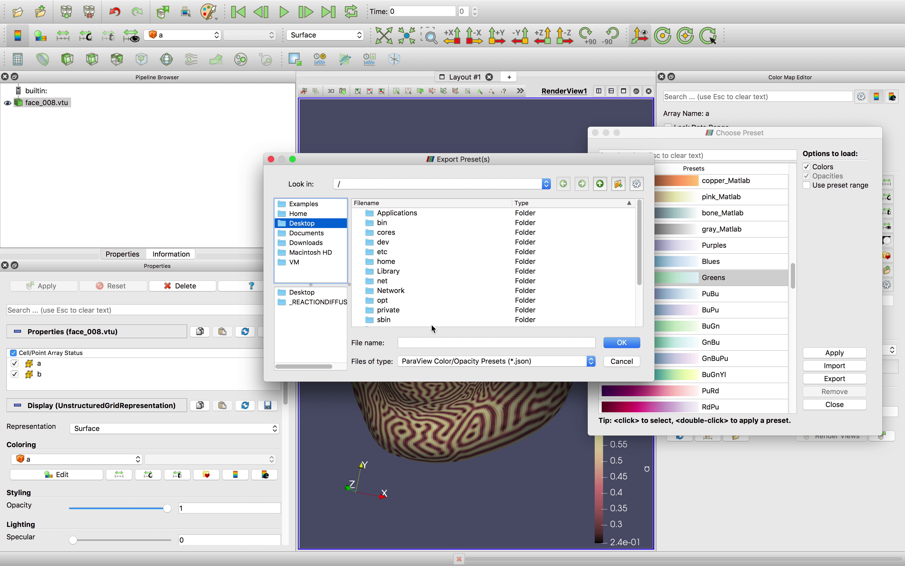
click(434, 342)
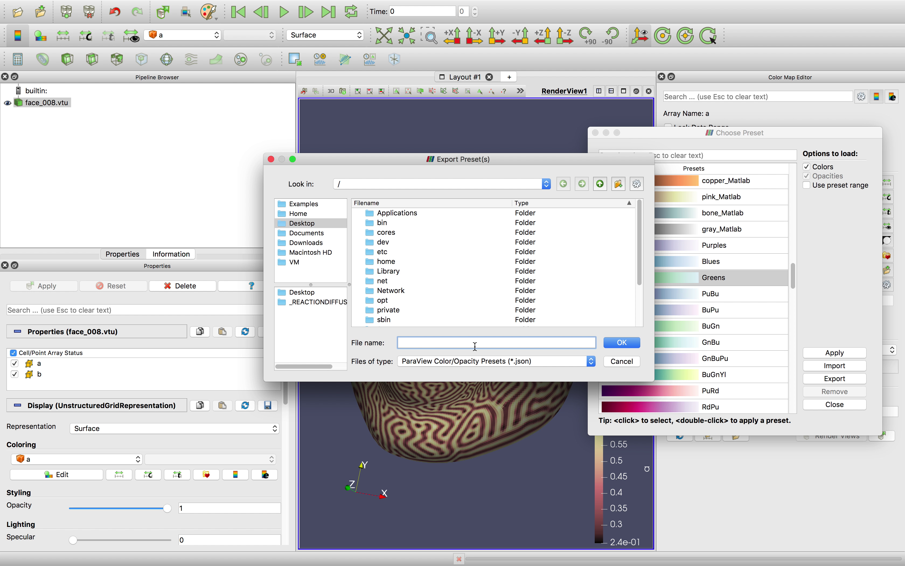
click(304, 223)
click(445, 340)
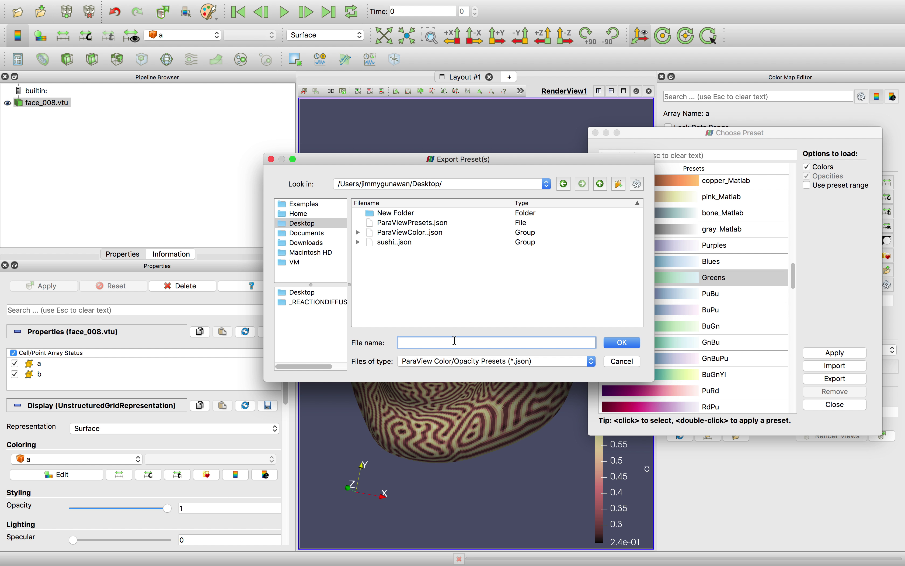
text(sushicolor_001)
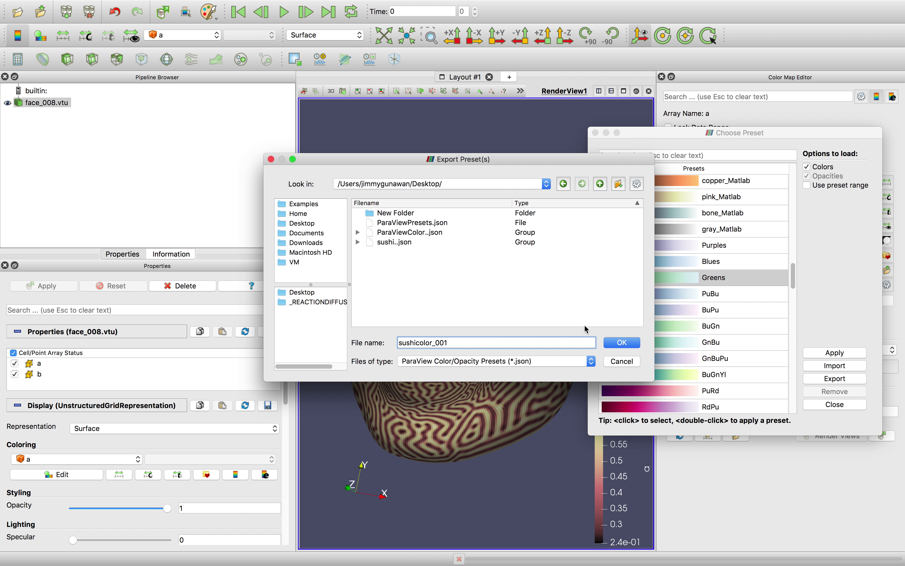
click(612, 340)
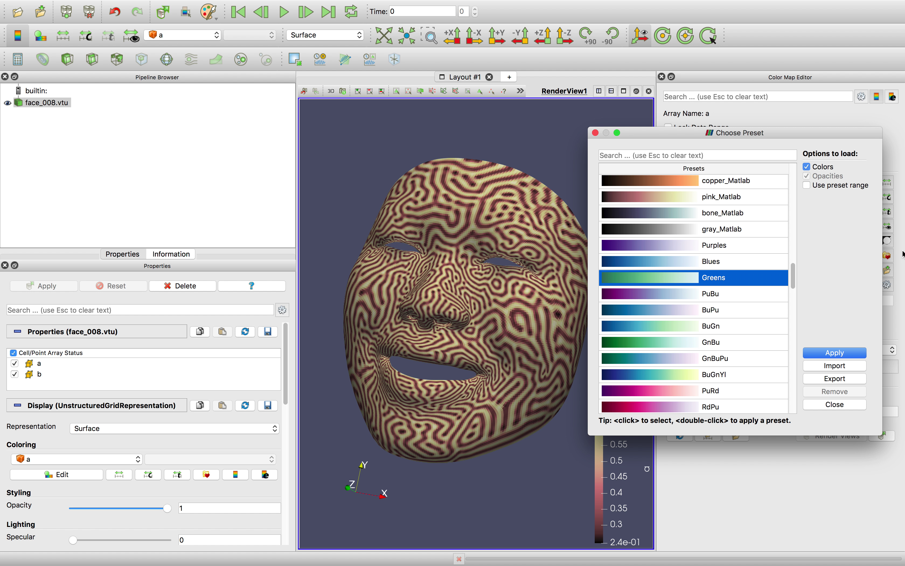
Open the exported sushicolor_001.json from the desktop in Sublime Text 2 and widen the editor window.
click(825, 187)
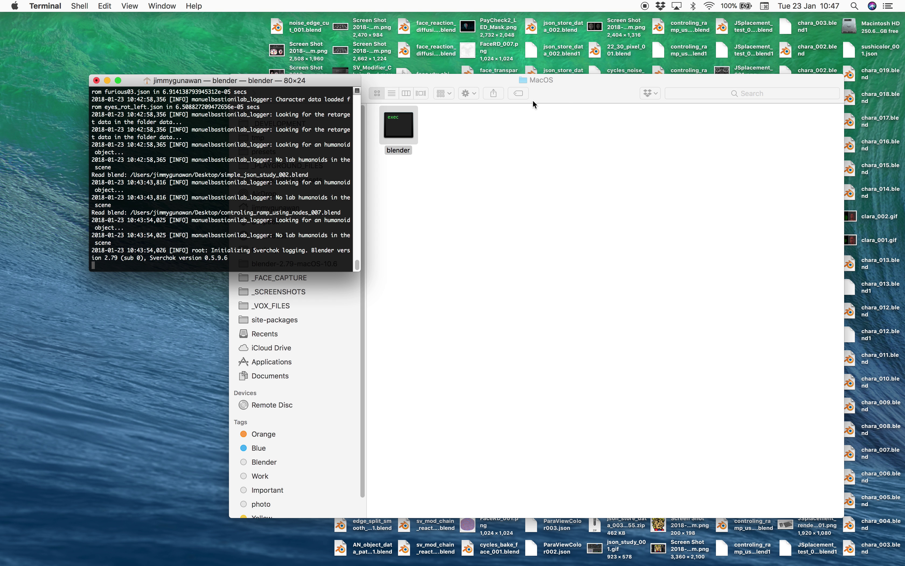
drag(574, 83, 399, 104)
click(845, 55)
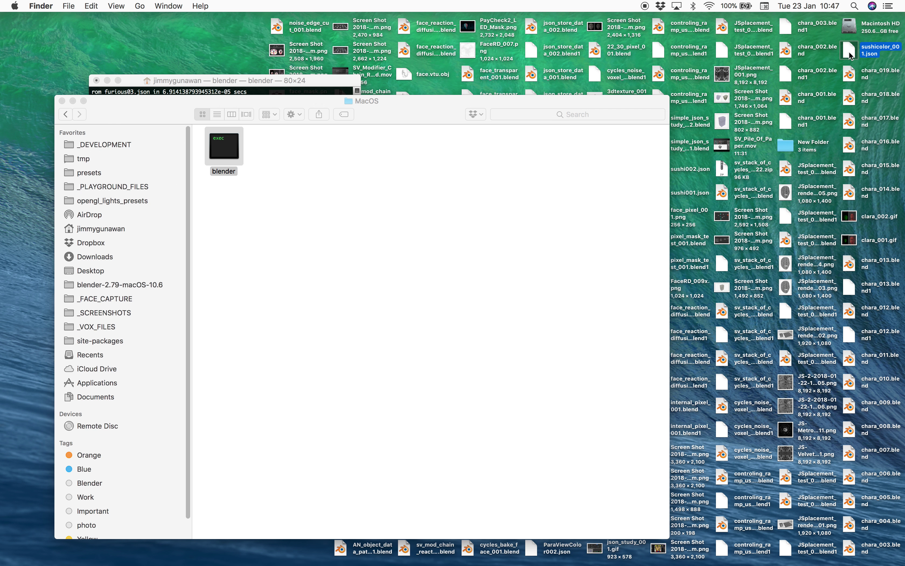
right_click(846, 55)
mouse_move(819, 66)
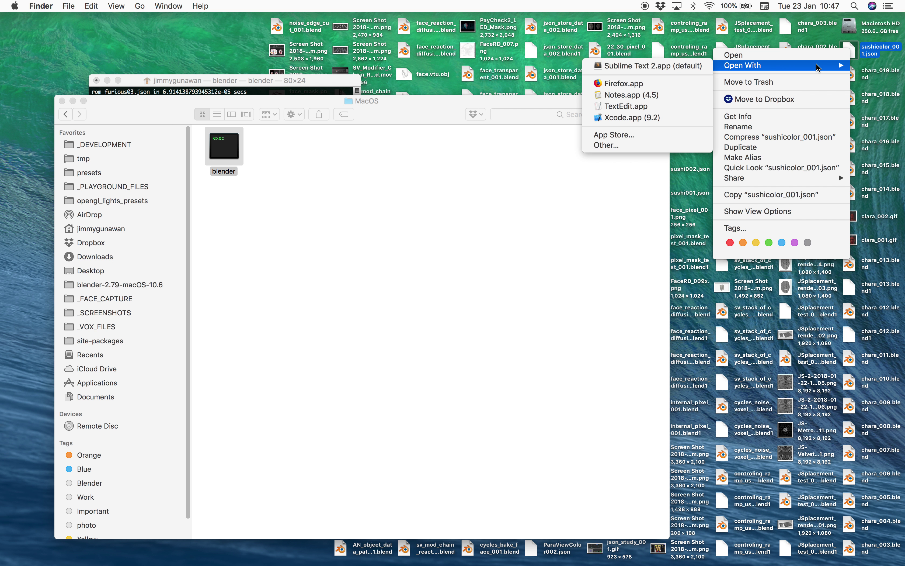
click(694, 66)
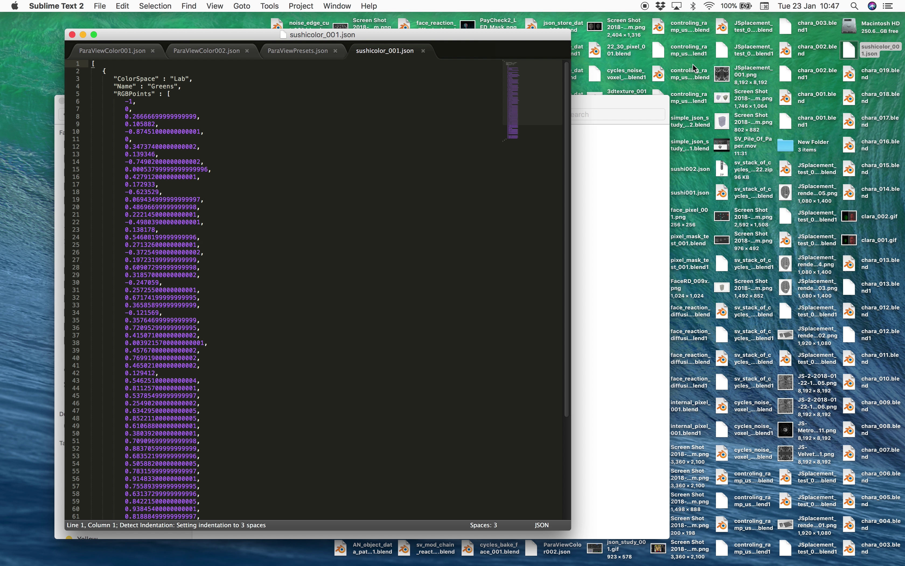
drag(571, 30, 846, 38)
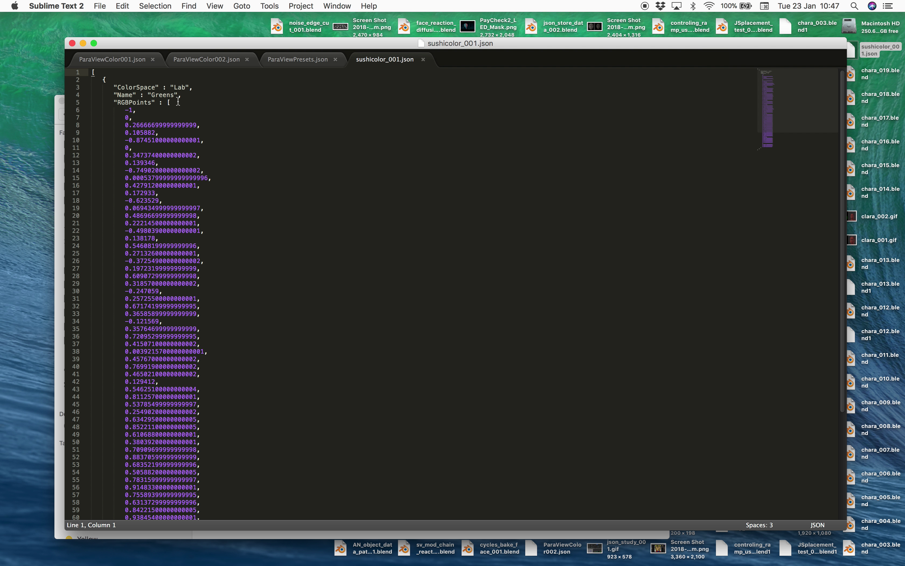
Look over the opening structure of the exported preset file and its first RGBPoints numbers.
drag(111, 80, 92, 74)
click(114, 81)
double_click(131, 88)
scroll(170, 134, down, 6)
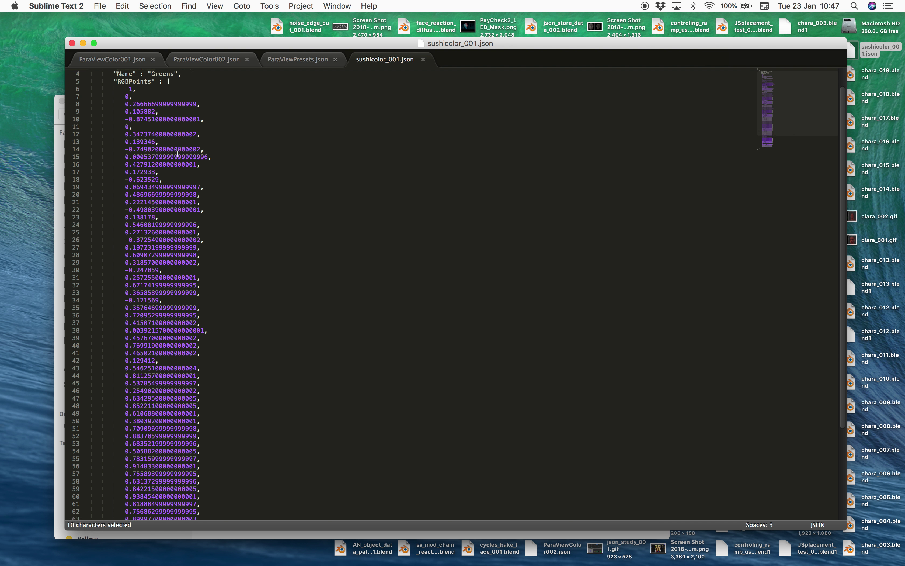
scroll(187, 162, up, 6)
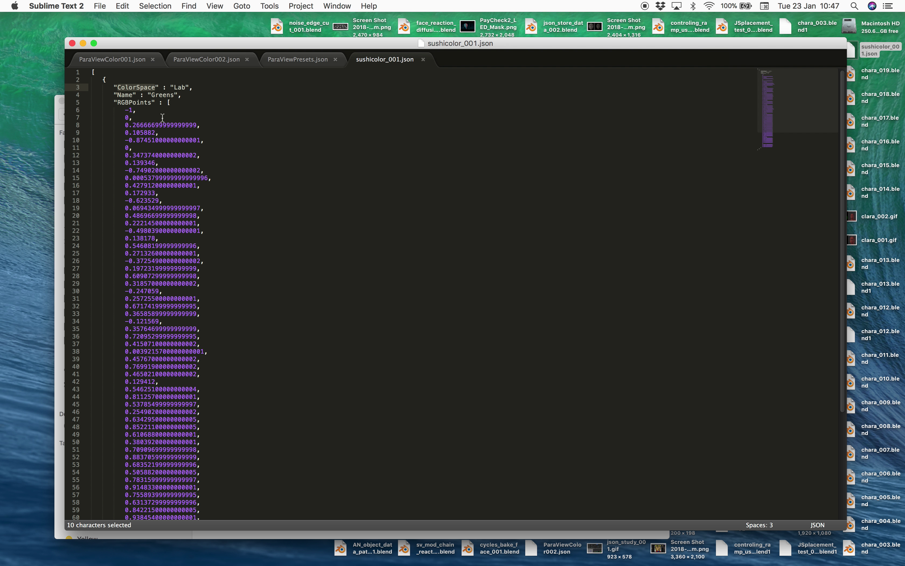
drag(134, 124, 156, 156)
click(167, 163)
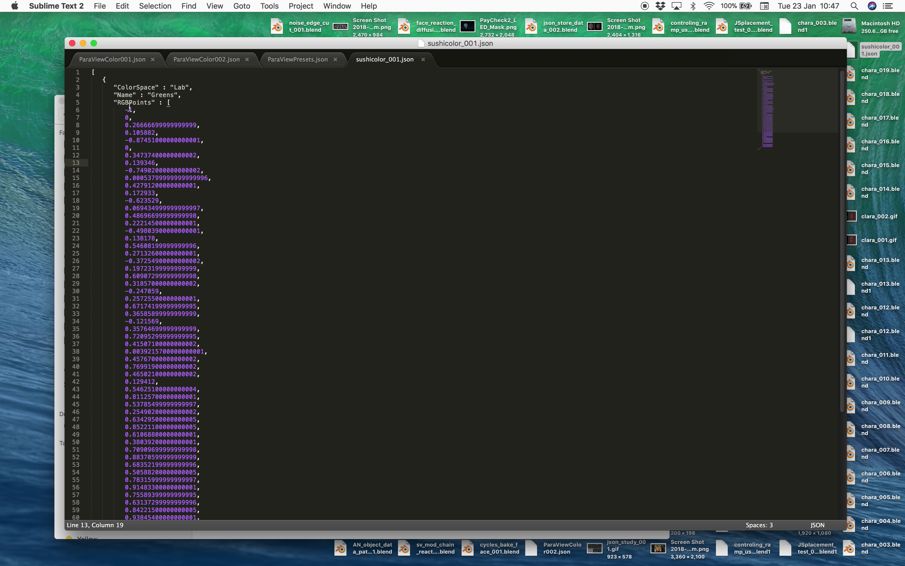
Examine the ColorSpace, Name and RGBPoints entries of the preset and the values assigned to them.
double_click(146, 87)
click(166, 88)
double_click(137, 88)
double_click(182, 88)
double_click(151, 89)
click(179, 90)
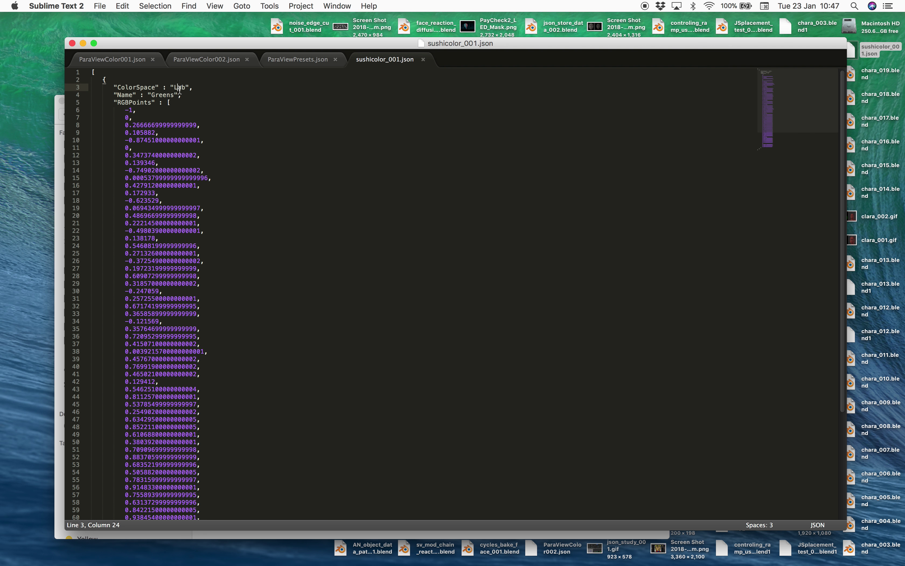
double_click(139, 87)
click(139, 89)
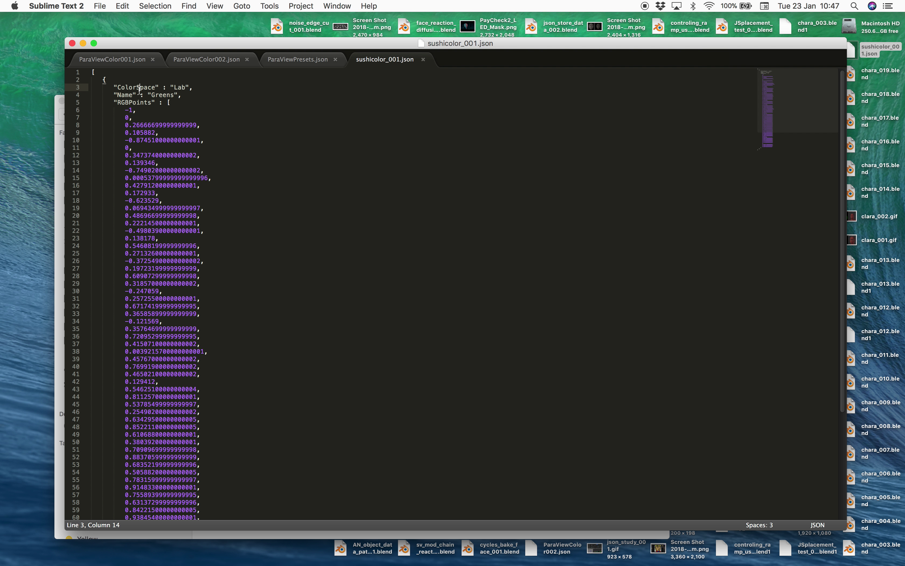
double_click(175, 87)
double_click(127, 94)
double_click(159, 94)
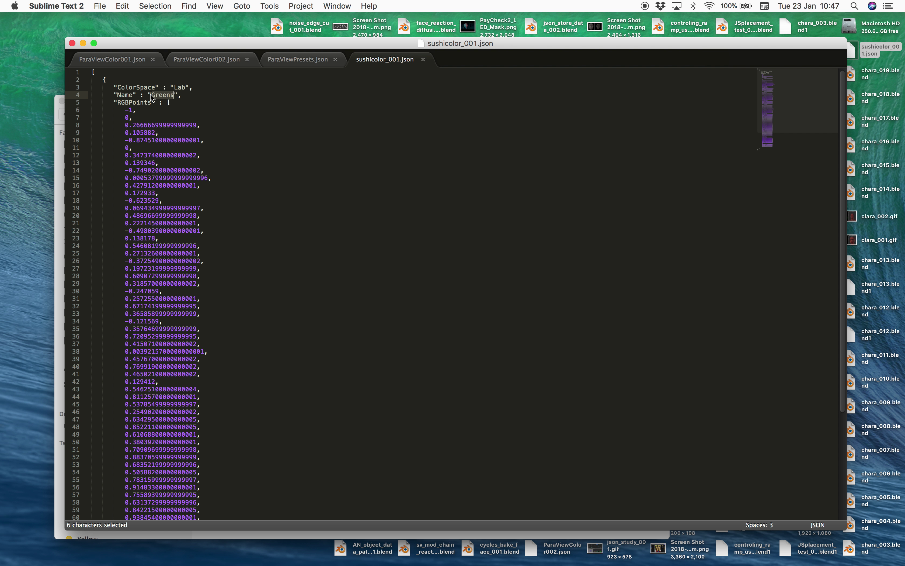
click(151, 97)
triple_click(145, 103)
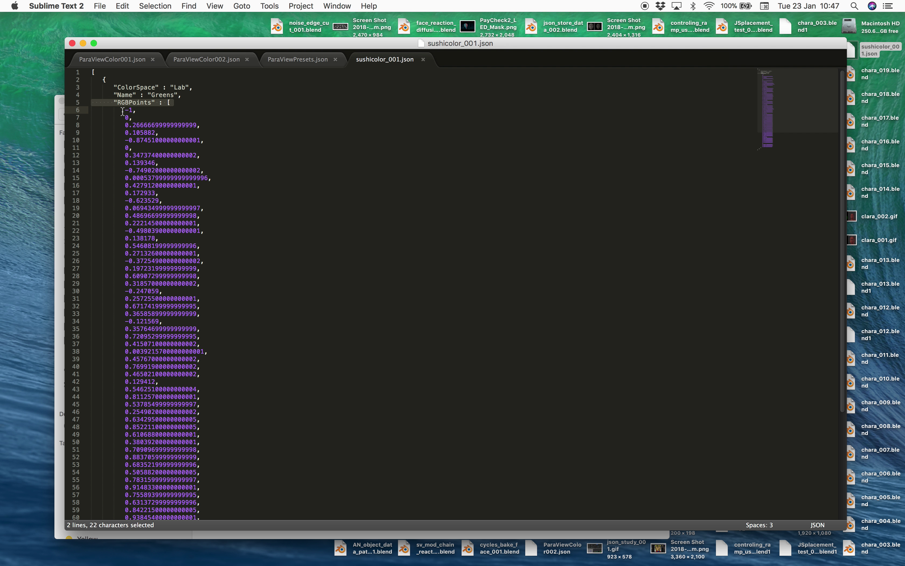
Examine the full list of numbers under RGBPoints, from the first value to the last.
drag(122, 112, 203, 178)
scroll(224, 374, down, 5)
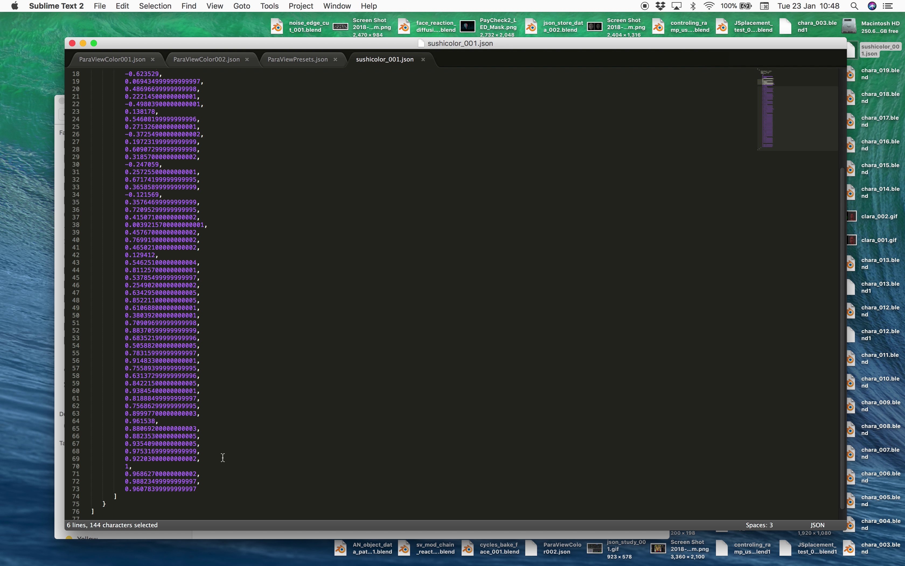
drag(207, 490, 143, 308)
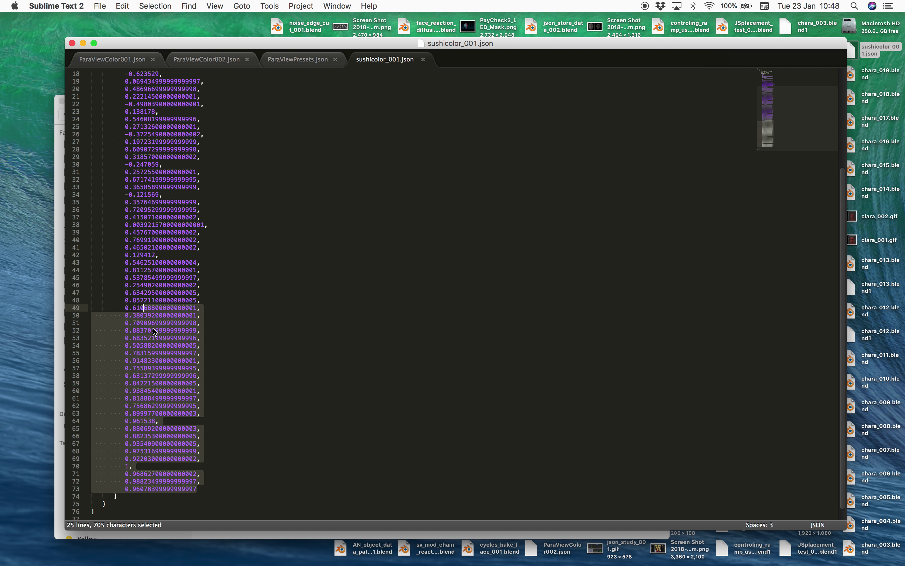
scroll(157, 329, up, 5)
click(163, 293)
drag(122, 110, 227, 389)
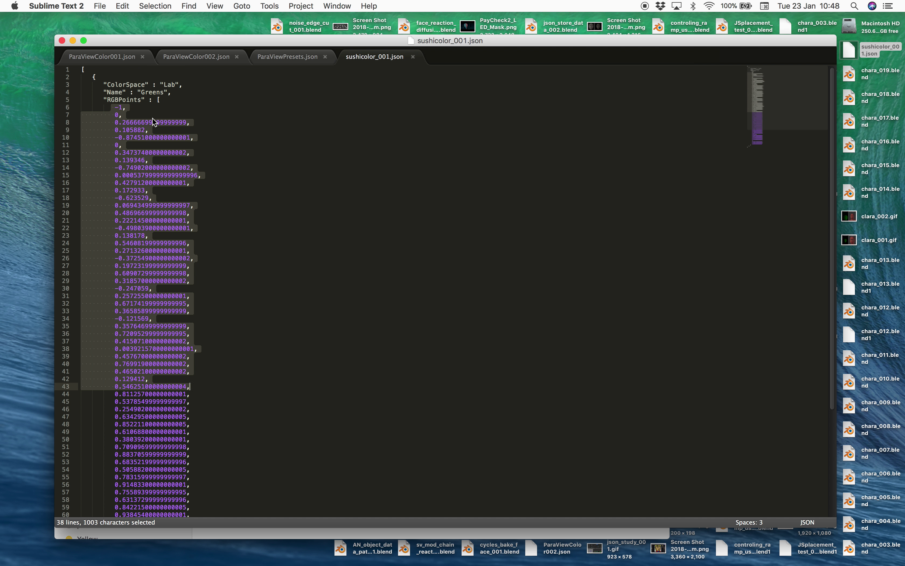
Examine the first four numbers under RGBPoints in sushicolor_001.json as one group.
click(174, 126)
drag(173, 125, 116, 106)
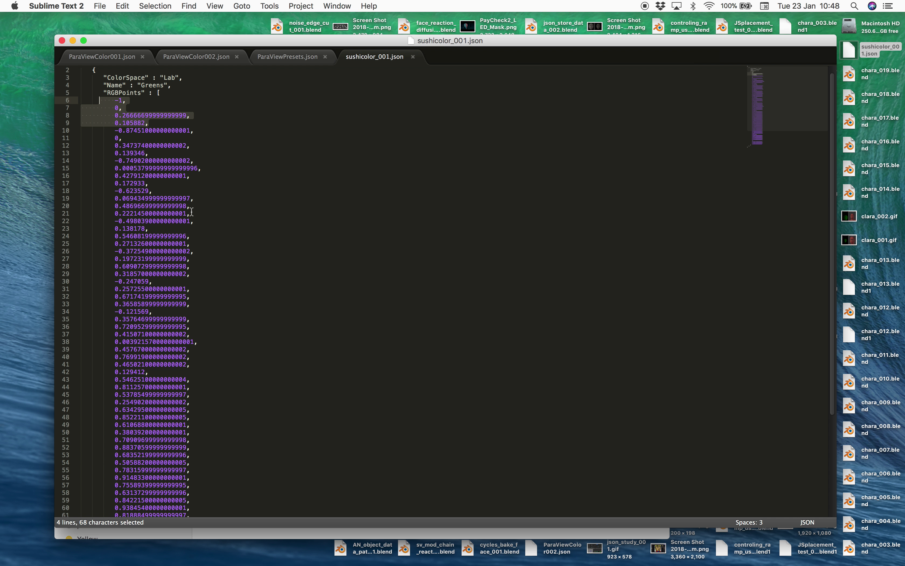
scroll(194, 214, down, 5)
scroll(194, 213, up, 5)
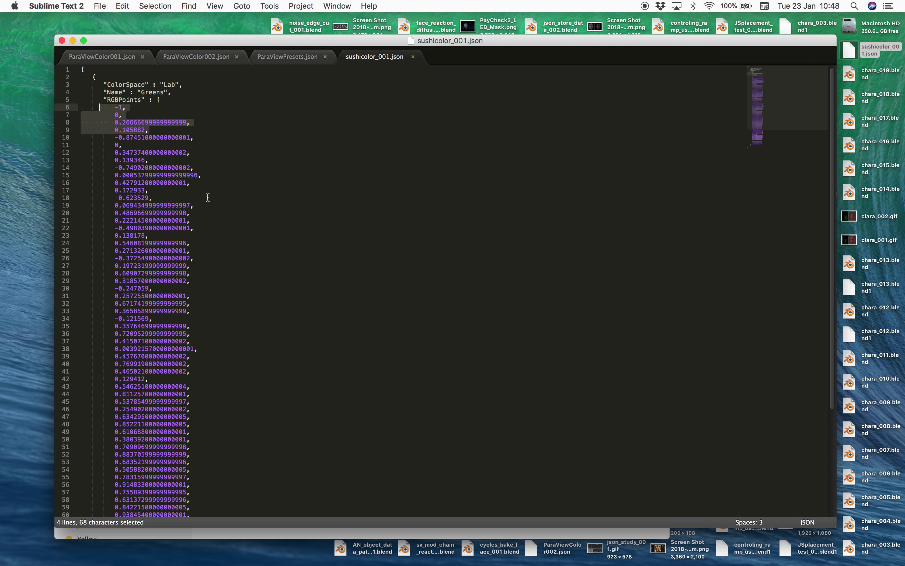
Switch to ParaView and select the color presets from erdc_blue_BW through erdc_red_BW.
key(ctrl+Right)
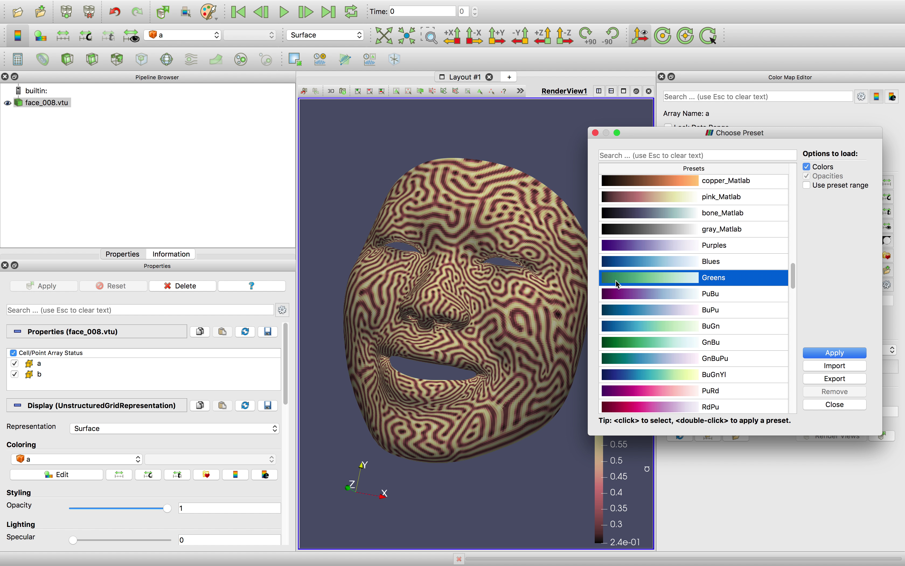
key(ctrl+Right)
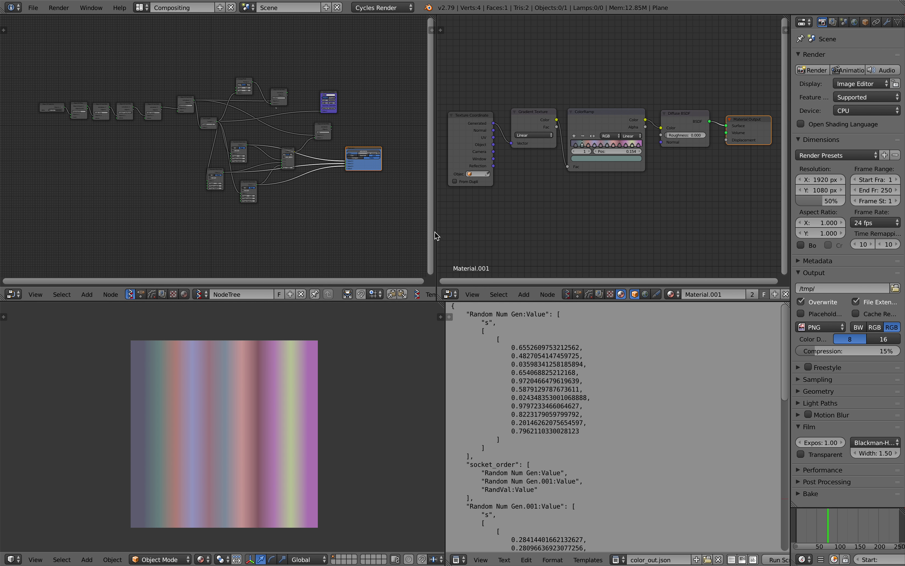
key(ctrl+Left)
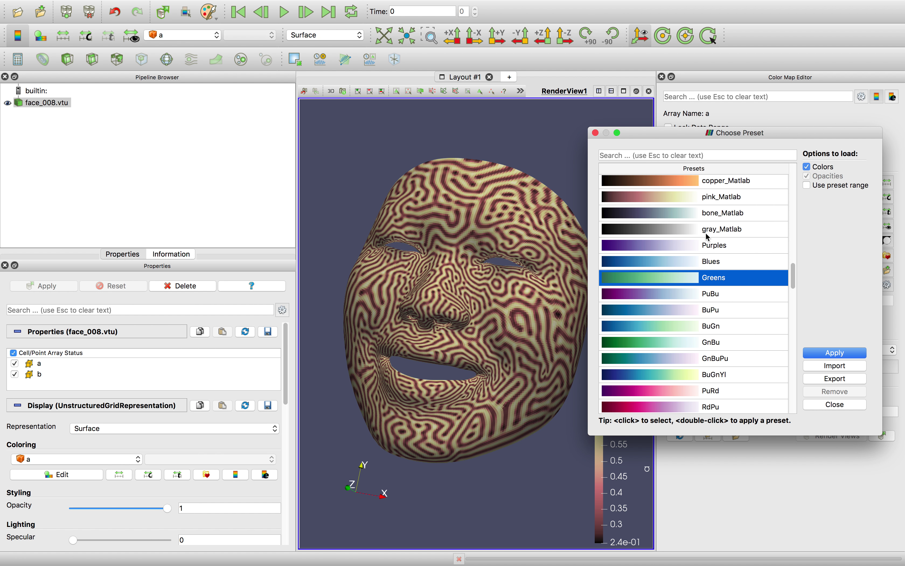
drag(792, 269, 791, 240)
click(722, 253)
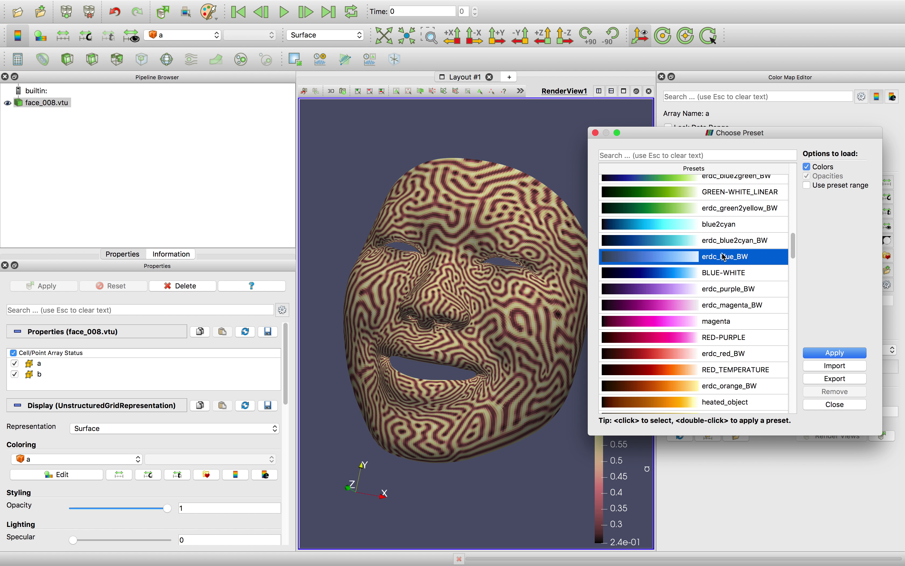
shift+click(727, 354)
Export the selected presets to the desktop as sushicolor_002 in JSON format.
click(835, 379)
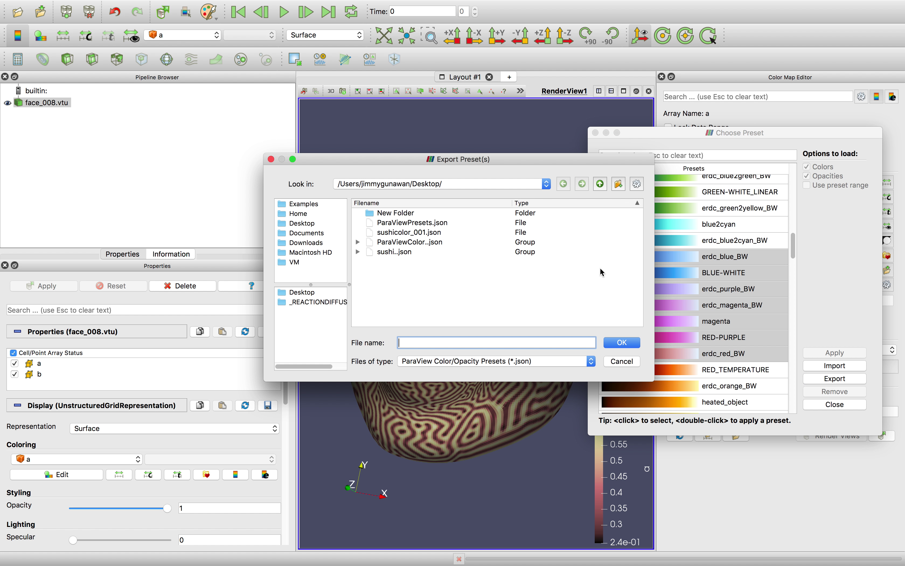
text(su)
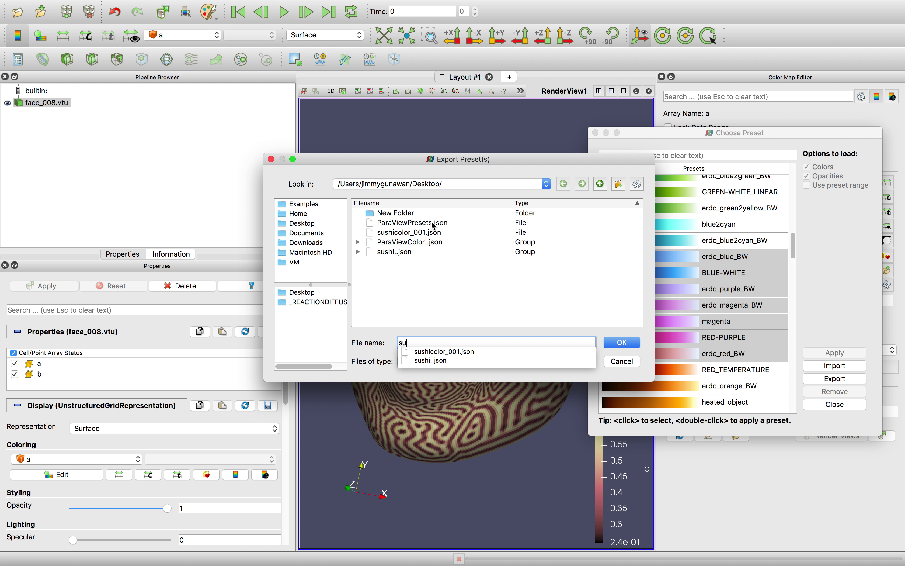
text(shicolor_002)
key(Return)
Return to Sublime Text 2, move its window clear of the desktop files and open sushicolor_002.json in it.
key(ctrl+Left)
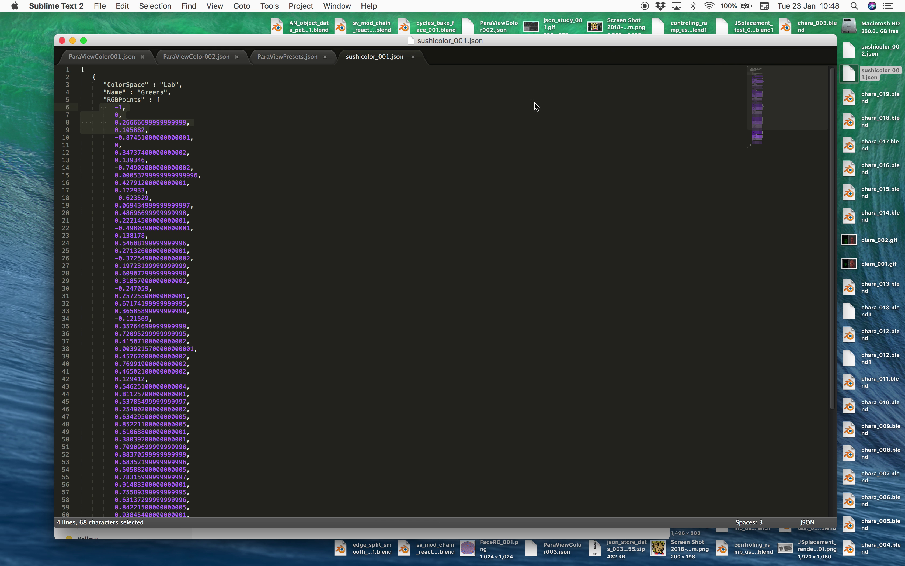
drag(623, 45, 576, 42)
click(850, 52)
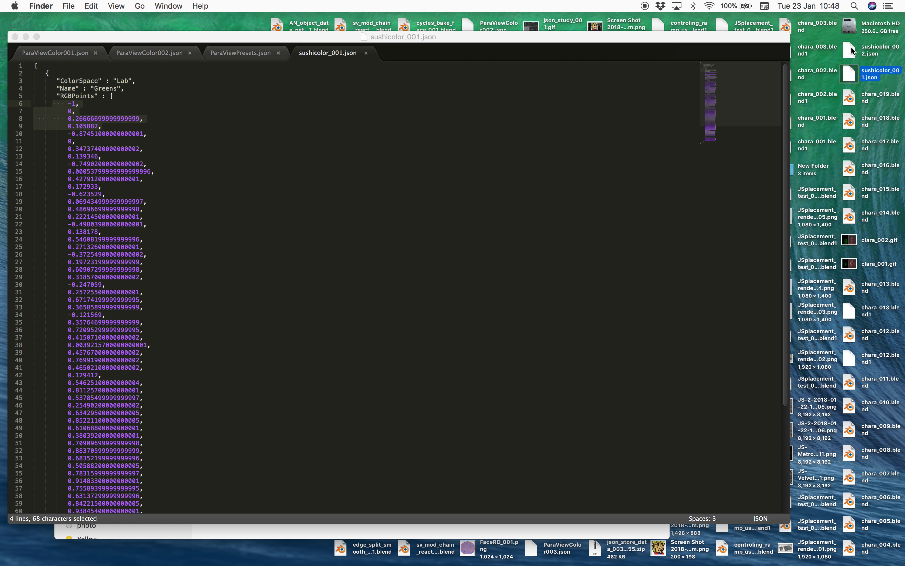
drag(841, 63, 444, 152)
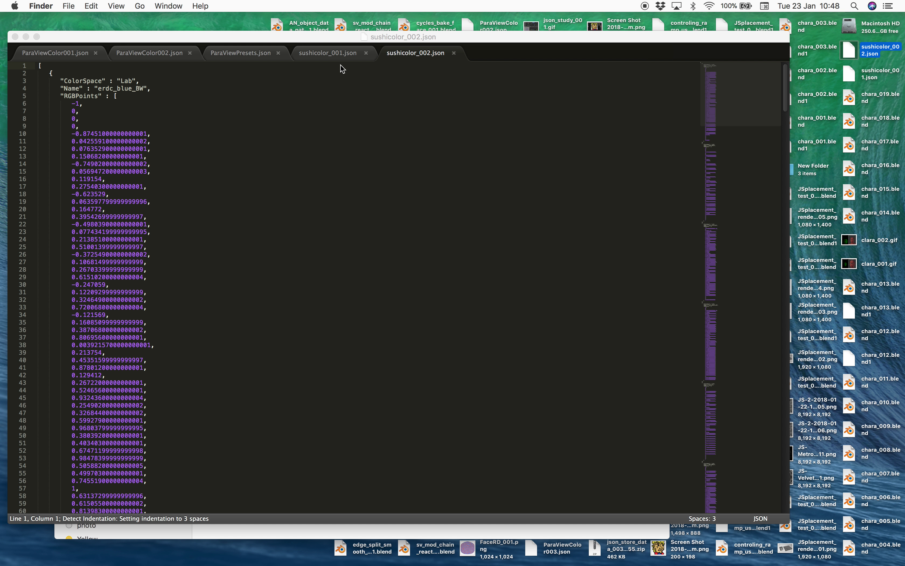
Compare sushicolor_002.json with sushicolor_001.json and examine how its preset entries follow one another.
drag(740, 111, 413, 83)
click(347, 56)
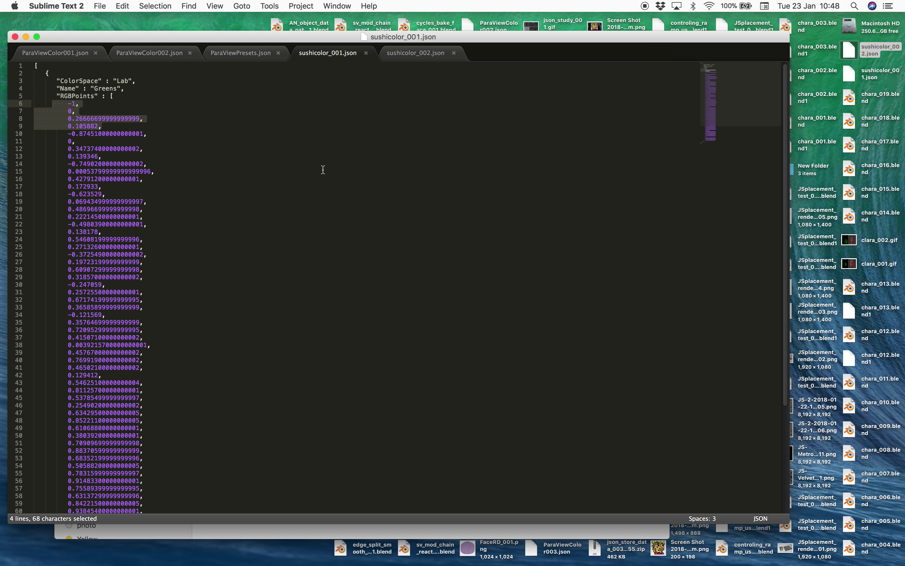
click(411, 54)
scroll(367, 204, down, 10)
drag(720, 135, 729, 110)
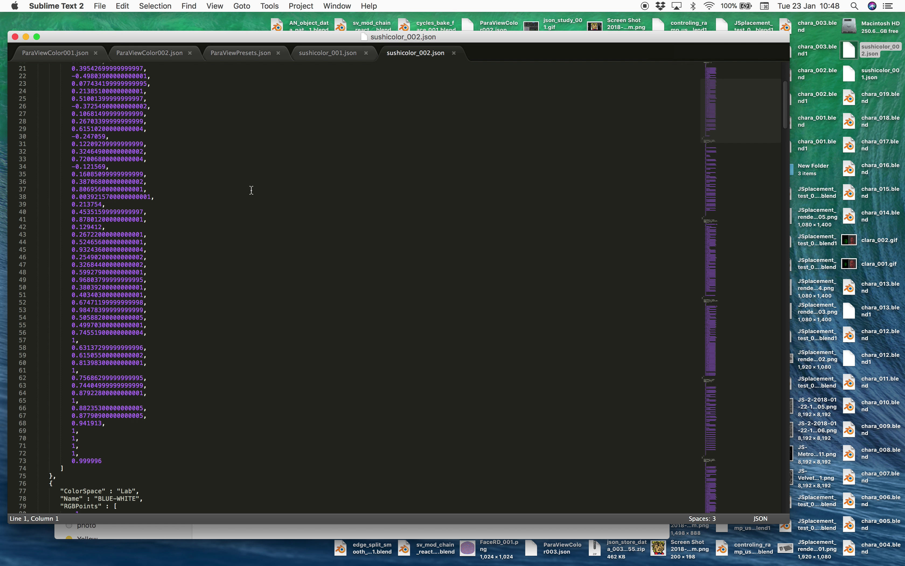
Switch to Blender and look over the layout of the existing node tree and the ColorRamp material nodes.
key(ctrl+Right)
key(ctrl+Right)
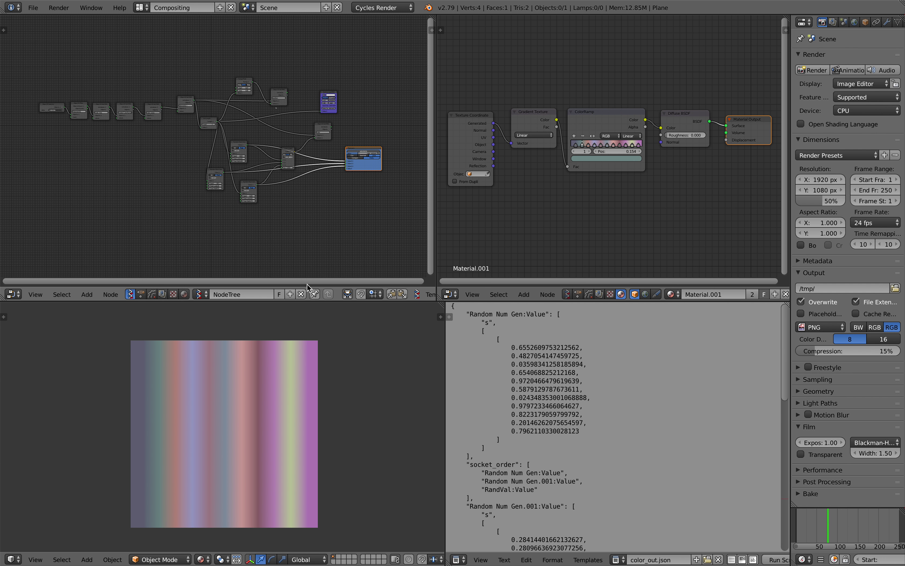
middle_drag(372, 235, 371, 235)
middle_drag(523, 213, 525, 217)
middle_drag(365, 215, 366, 208)
mouse_move(298, 237)
middle_down()
mouse_move(306, 207)
mouse_move(306, 233)
mouse_move(300, 219)
middle_up()
scroll(306, 206, up, 2)
scroll(305, 232, down, 1)
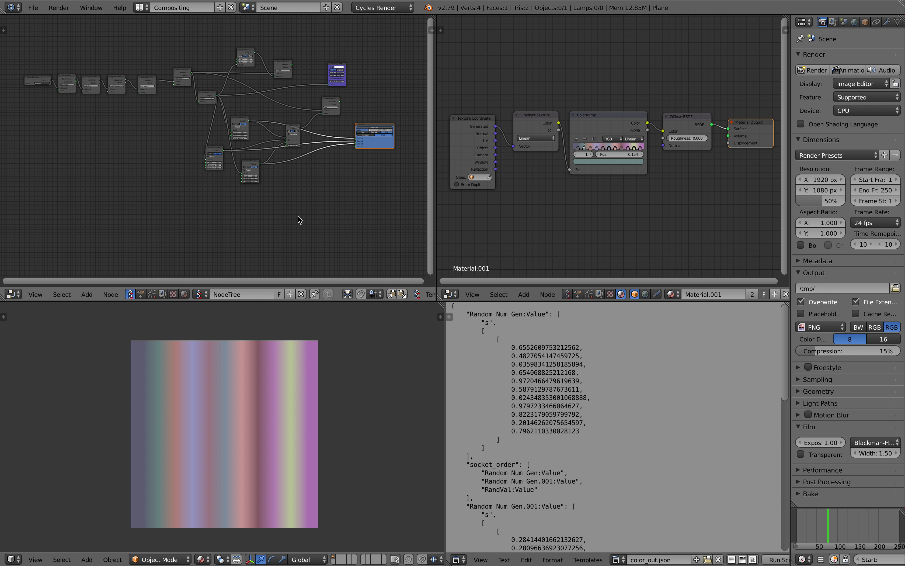
middle_drag(288, 217, 293, 244)
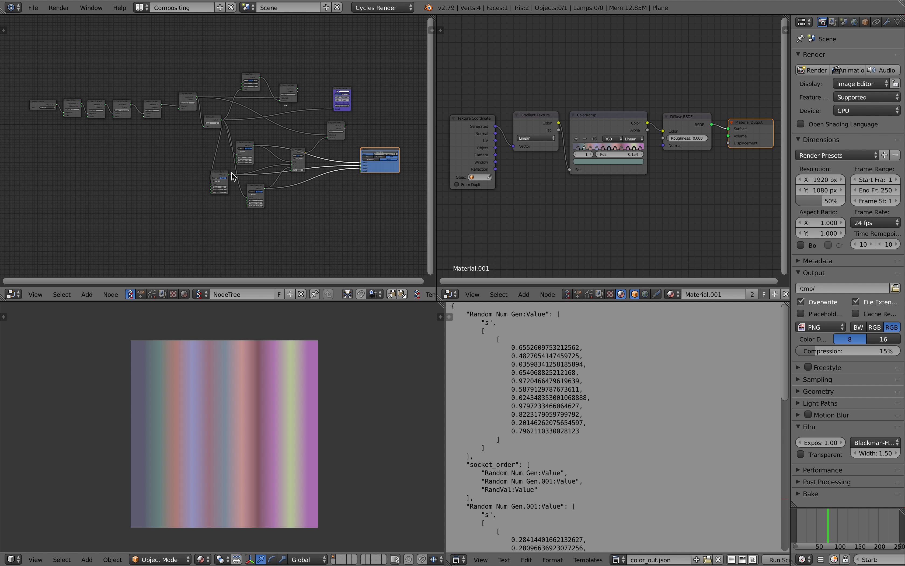
middle_drag(238, 172, 239, 176)
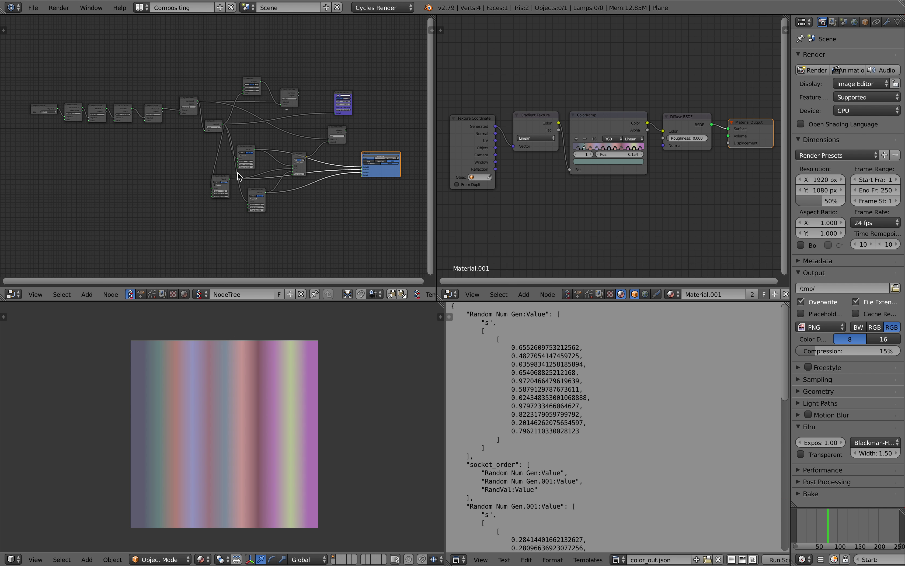
Start a new Blender file from the startup scene and switch it to the Compositing screen layout.
click(33, 7)
click(42, 21)
click(51, 29)
click(141, 7)
click(161, 45)
Create a new Sverchok node tree and hide the node editor's sidebar.
click(129, 332)
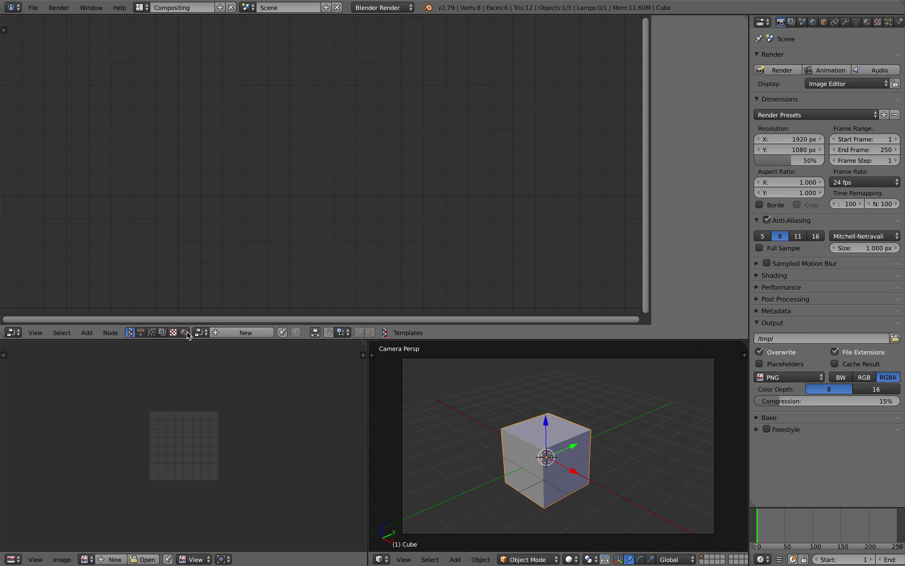
click(241, 332)
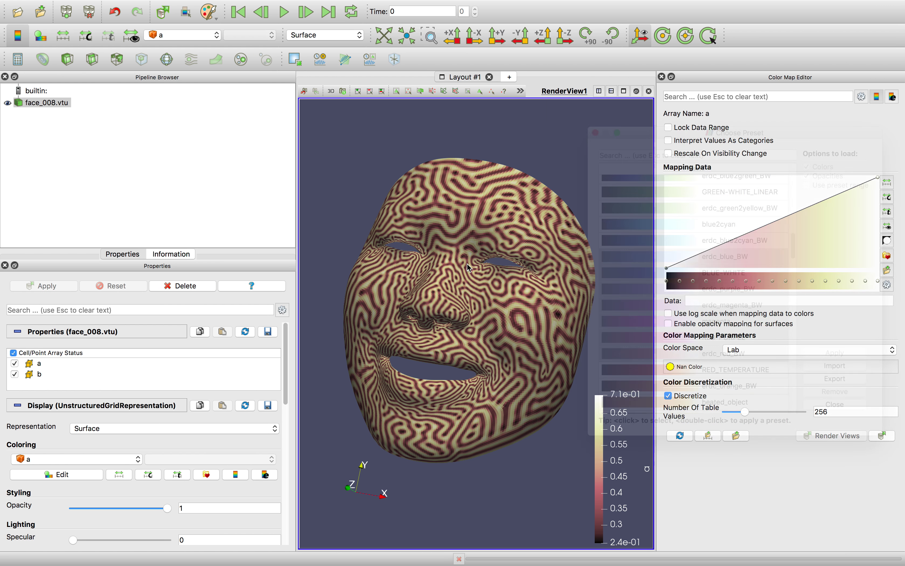
key(ctrl+Left)
key(ctrl+Right)
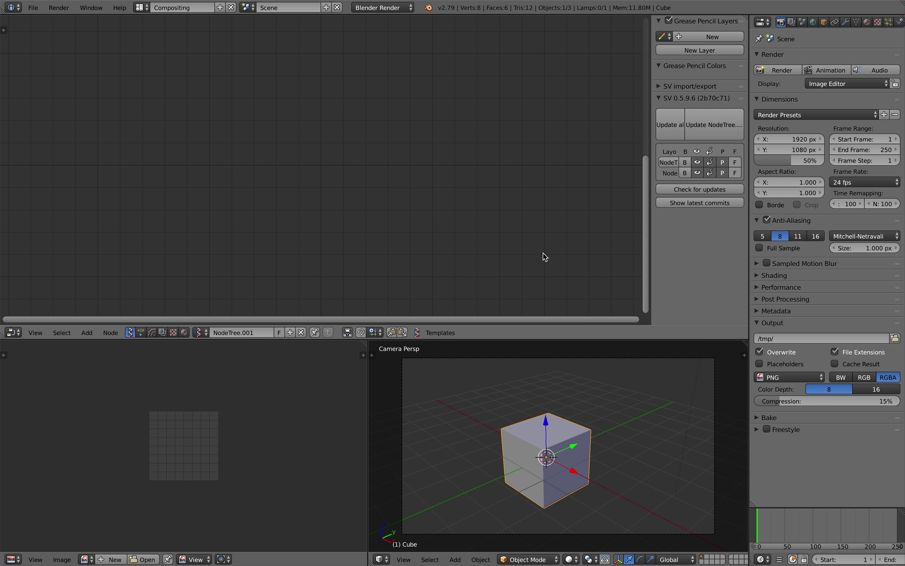
key(n)
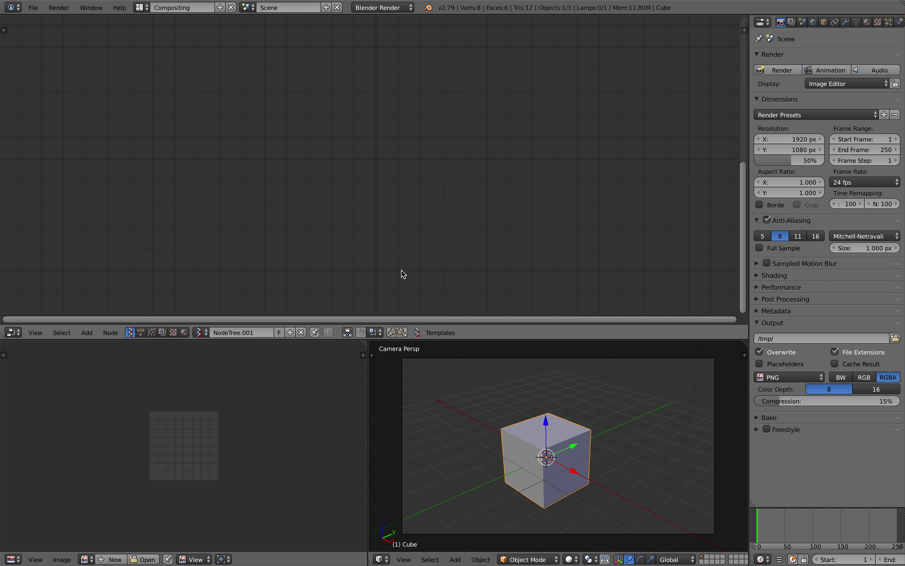
click(370, 362)
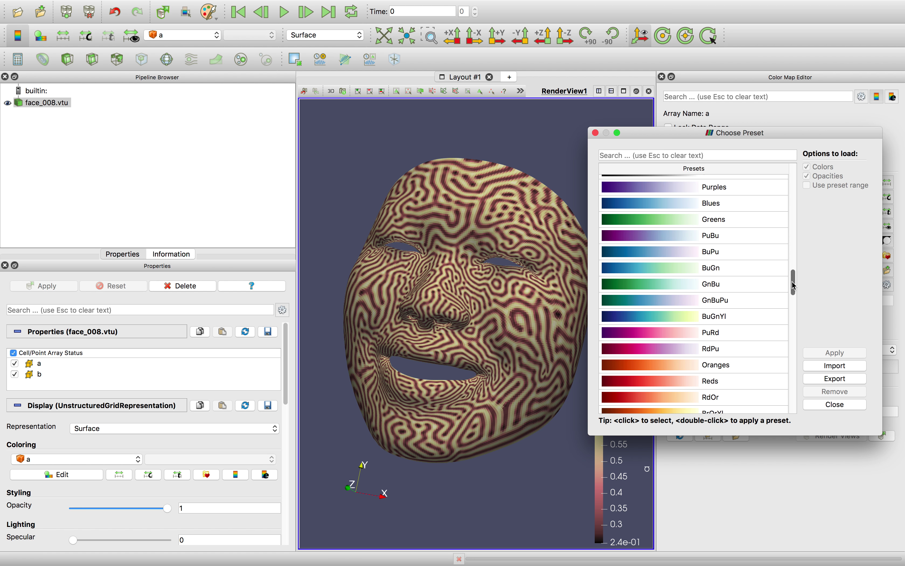
Browse ParaView's preset list and, in the browser, read through the cpt-city software links page.
scroll(794, 220, down, 5)
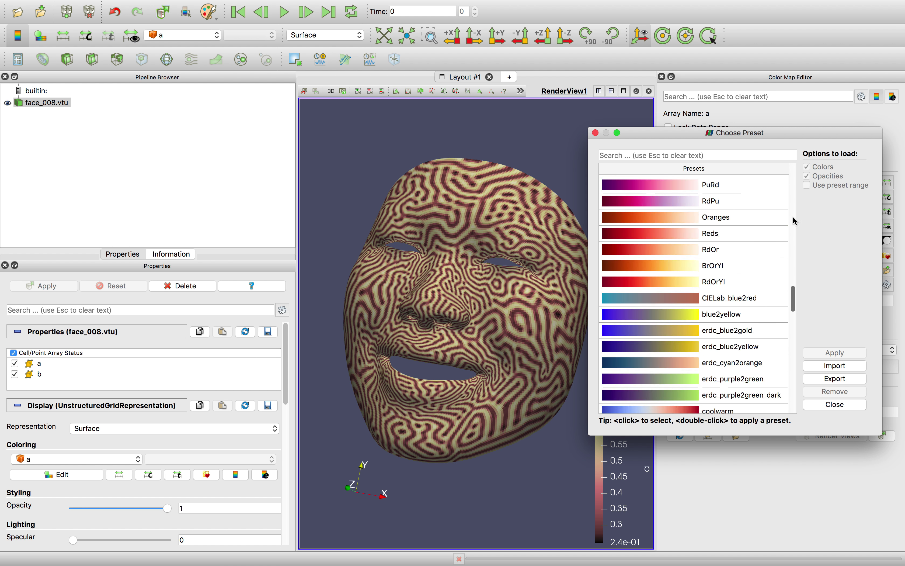
scroll(795, 220, up, 10)
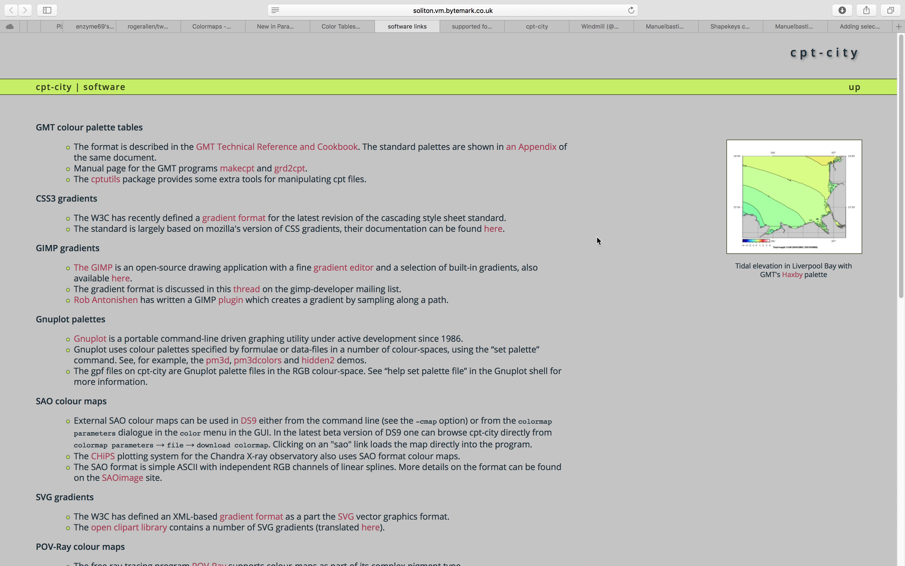
scroll(486, 224, down, 6)
scroll(344, 209, up, 6)
drag(345, 205, 503, 307)
scroll(235, 285, down, 10)
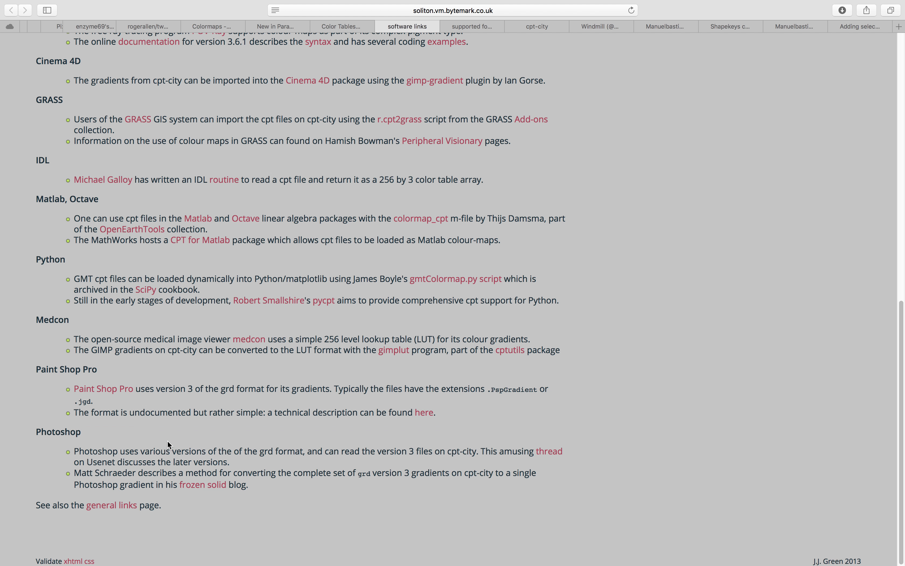
scroll(167, 445, up, 15)
click(428, 176)
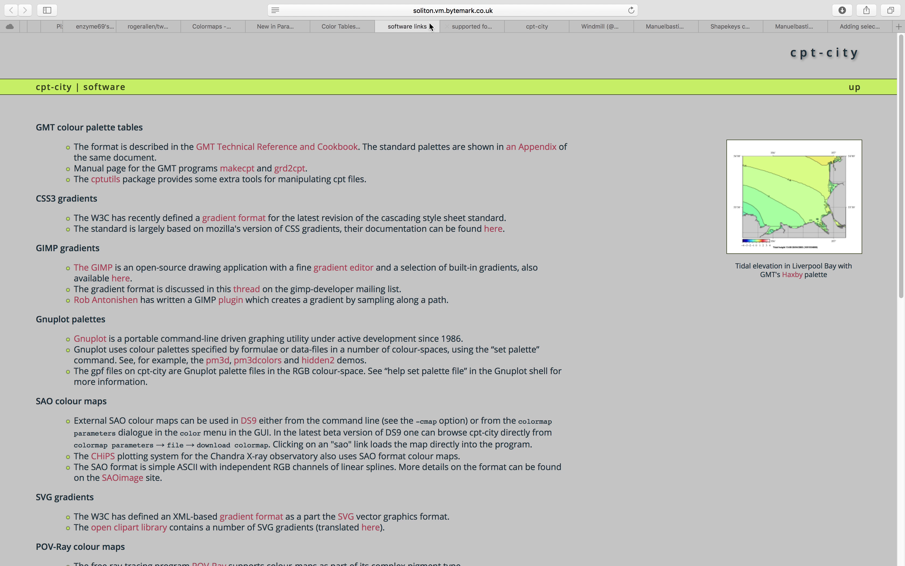
View cpt-city's supported formats page and open the NASA OceanColor gradients from the site's collection list.
click(468, 27)
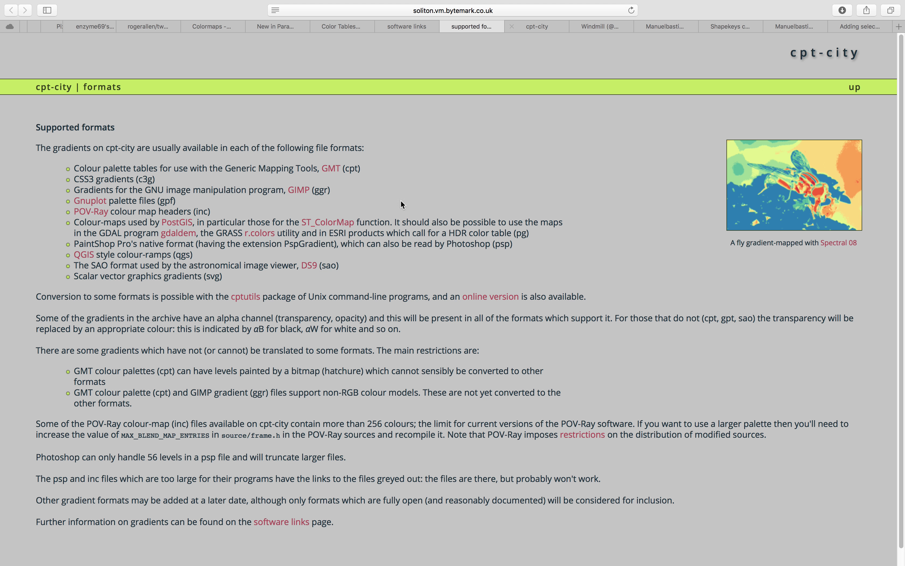
click(529, 25)
scroll(263, 307, down, 10)
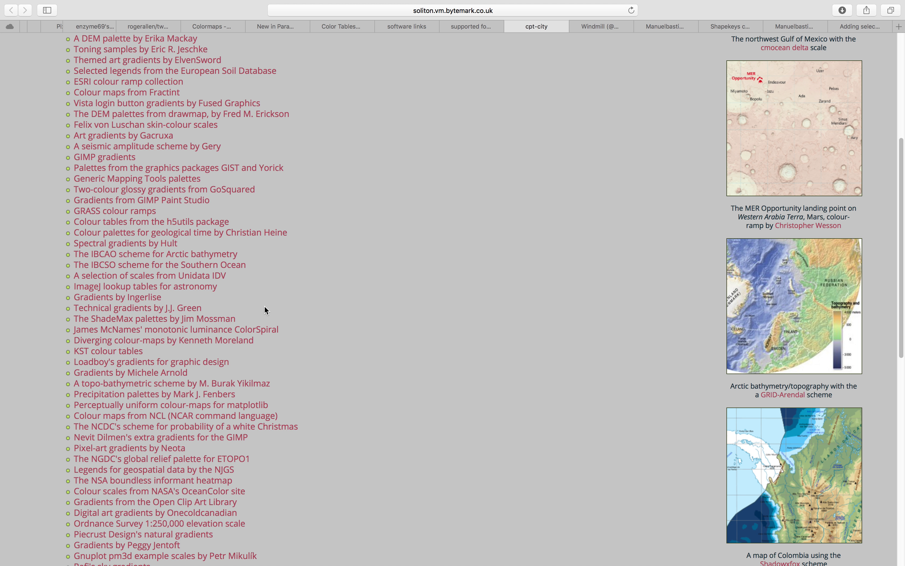
click(202, 257)
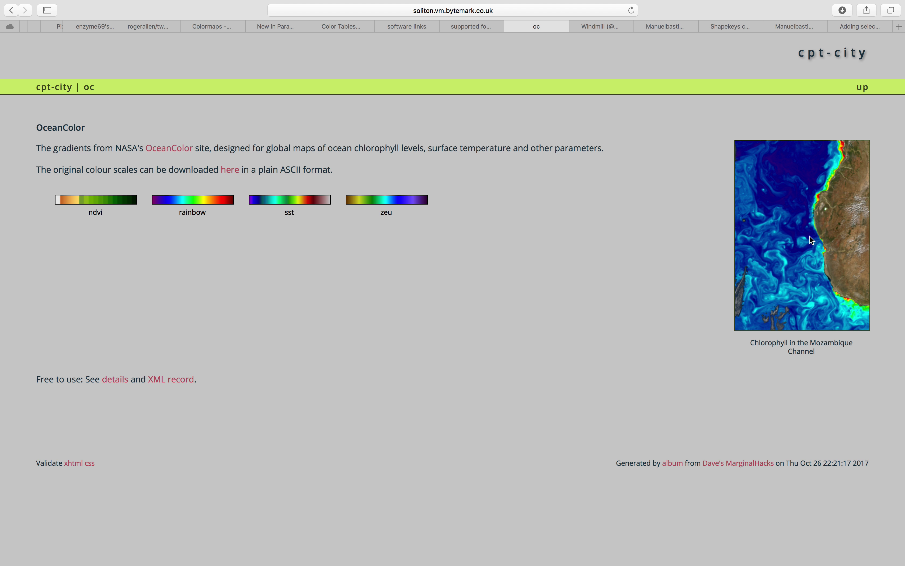
click(17, 17)
Return to Blender, enlarge the lower editor areas and save the file to the desktop as json_study_001.
key(ctrl+Left)
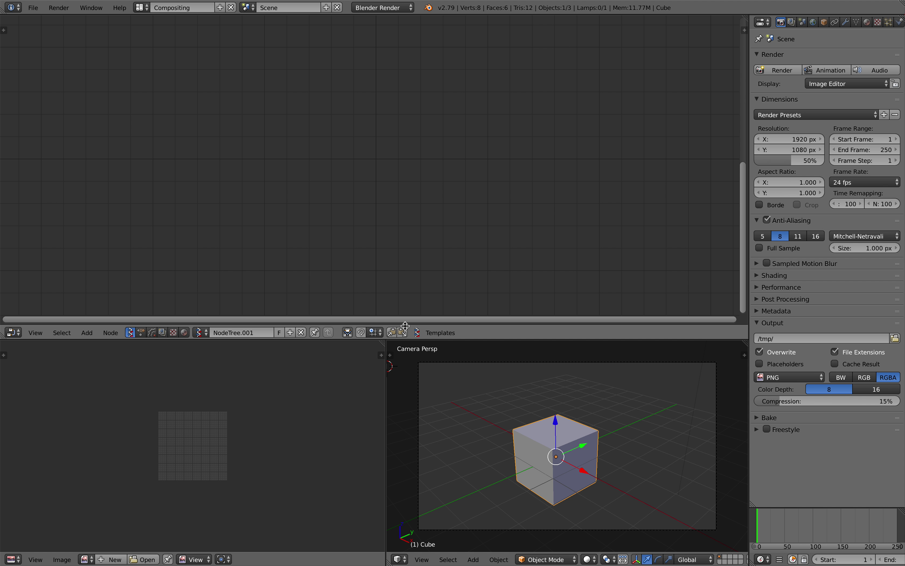
drag(432, 339, 431, 301)
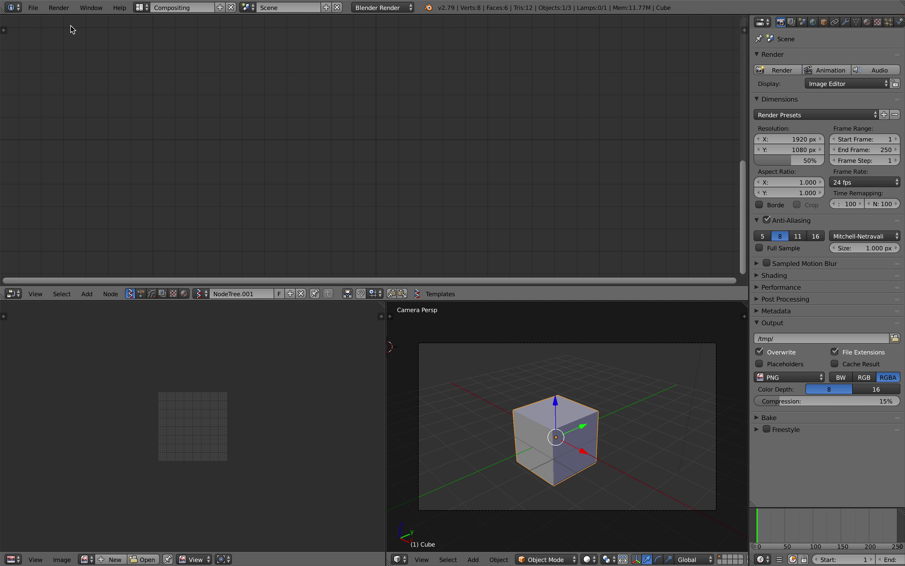
click(33, 7)
click(86, 102)
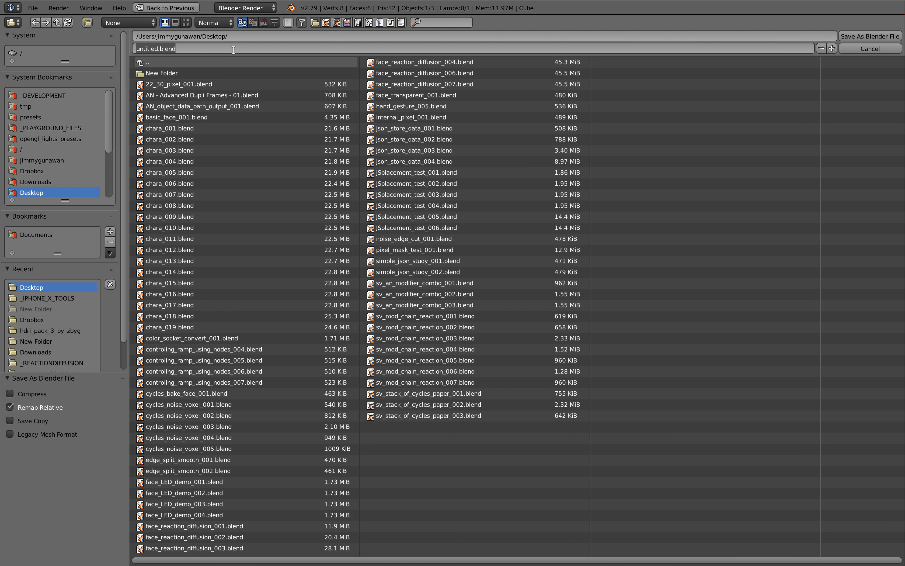
text(json_study_001)
key(Return)
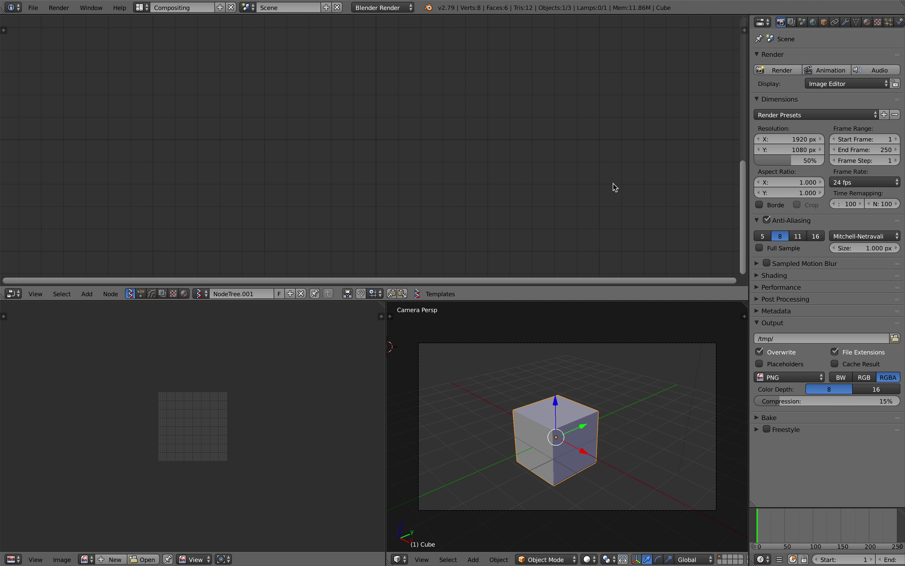
Switch to ParaView, move the Choose Preset dialog off the Color Map Editor and browse the first presets.
key(ctrl+Left)
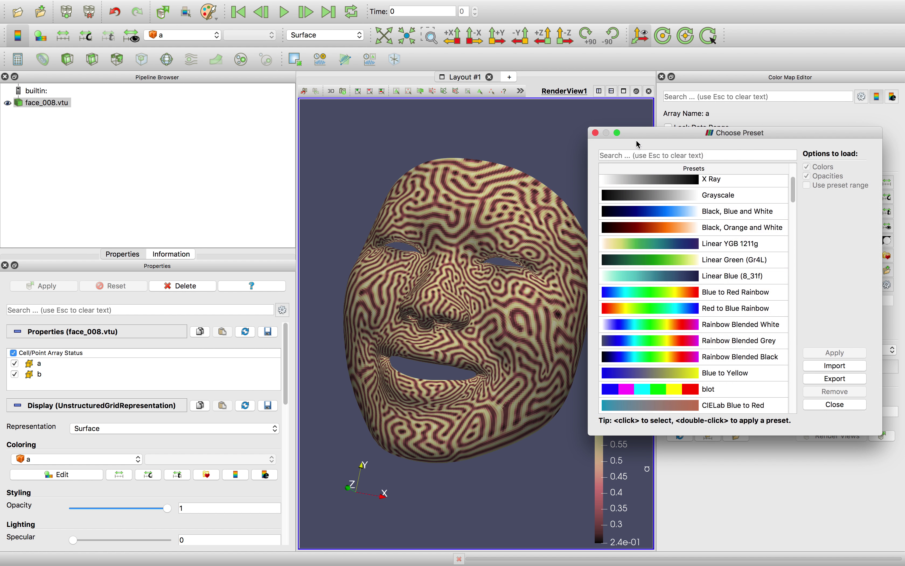
drag(642, 133, 404, 134)
mouse_move(556, 195)
mouse_down()
mouse_move(556, 234)
mouse_move(552, 182)
mouse_up()
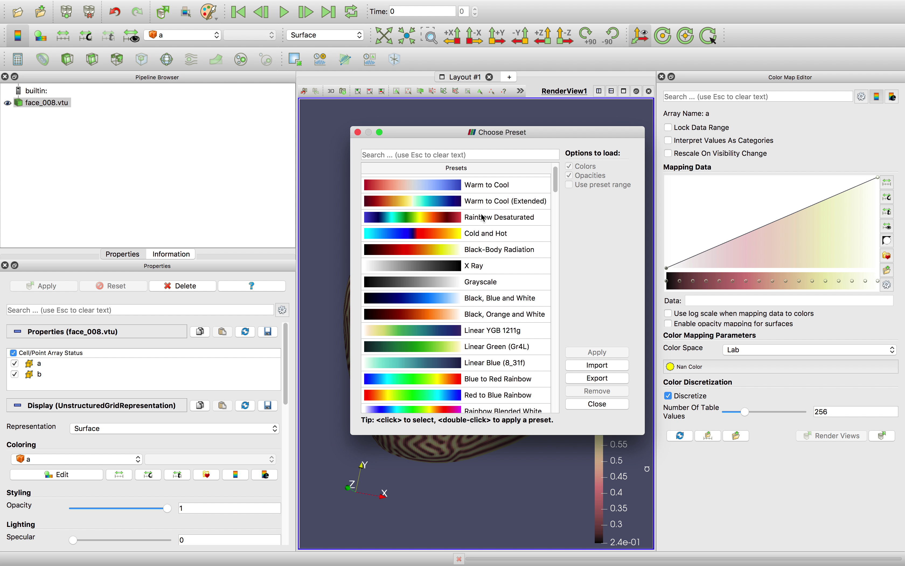
Widen the Choose Preset dialog and look over the first presets, from Warm to Cool through Cold and Hot.
scroll(486, 218, up, 2)
click(500, 186)
click(501, 220)
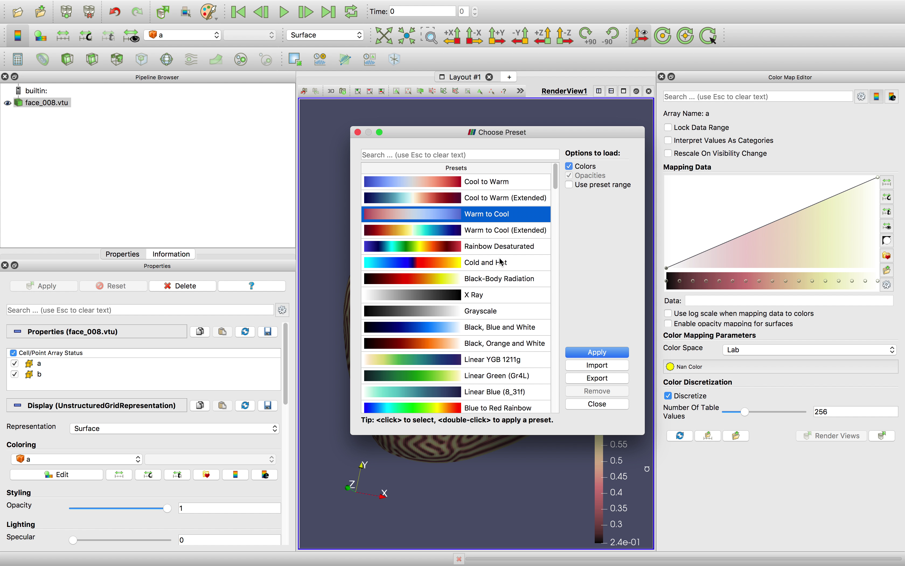
click(502, 262)
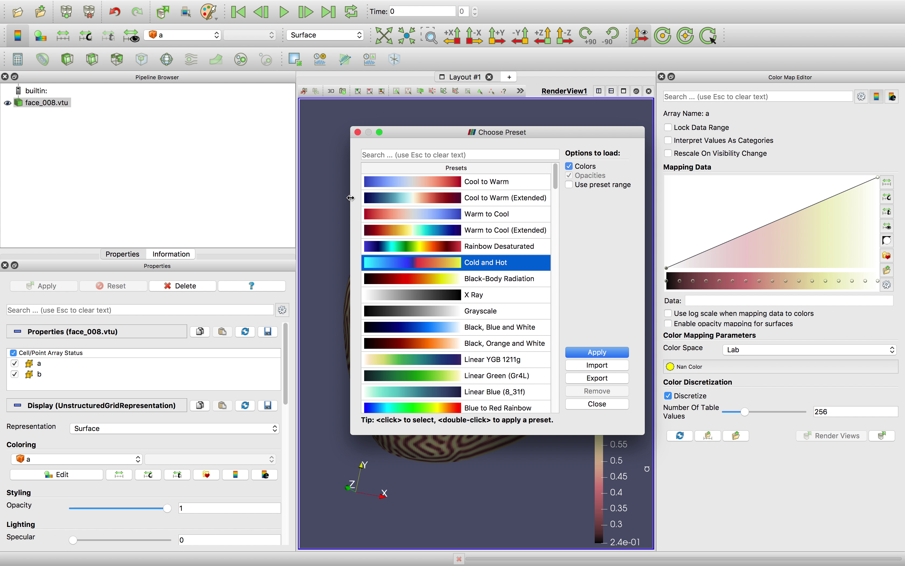
drag(351, 197, 261, 197)
click(413, 184)
click(411, 213)
key(Down)
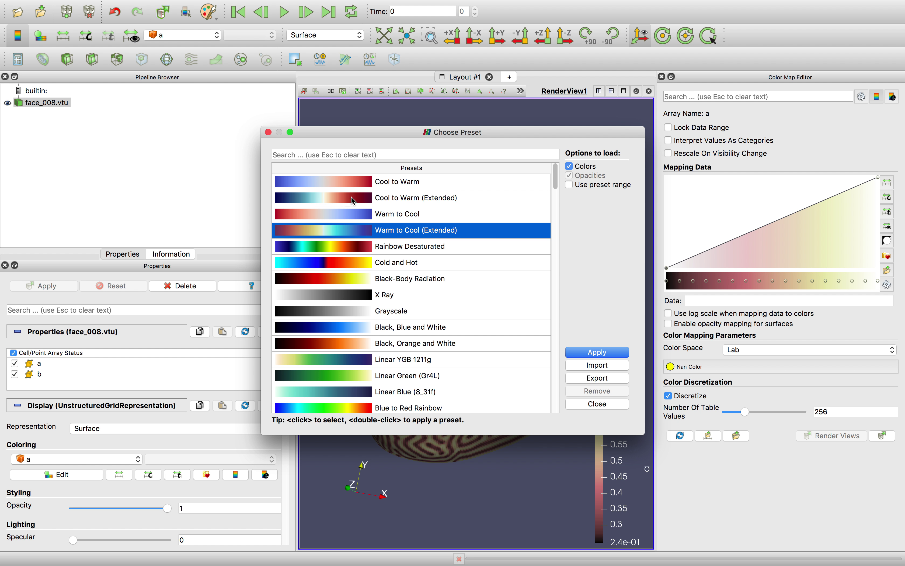
click(430, 262)
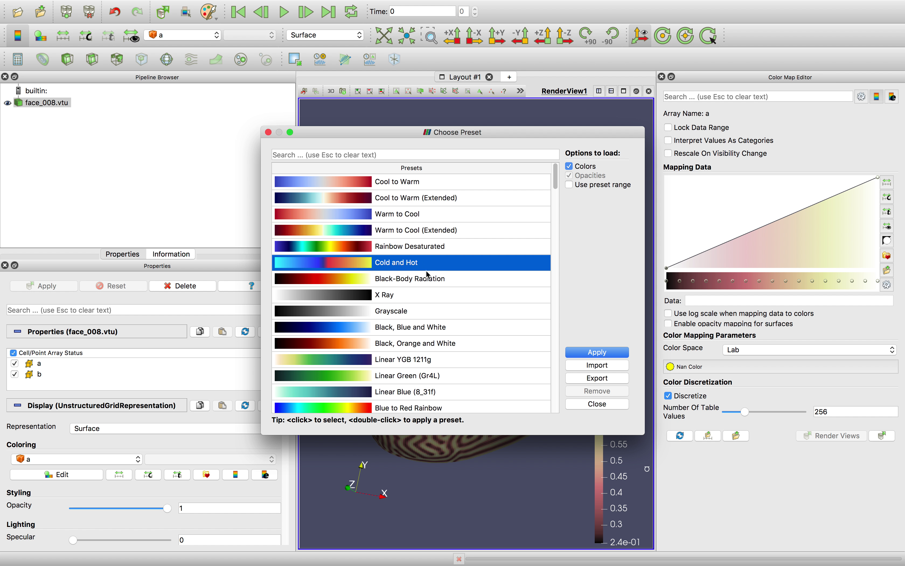
click(415, 249)
Look through the rainbow and erdc presets further down the list, including Rainbow Blended Grey and erdc_green2yellow_BW.
scroll(420, 270, down, 3)
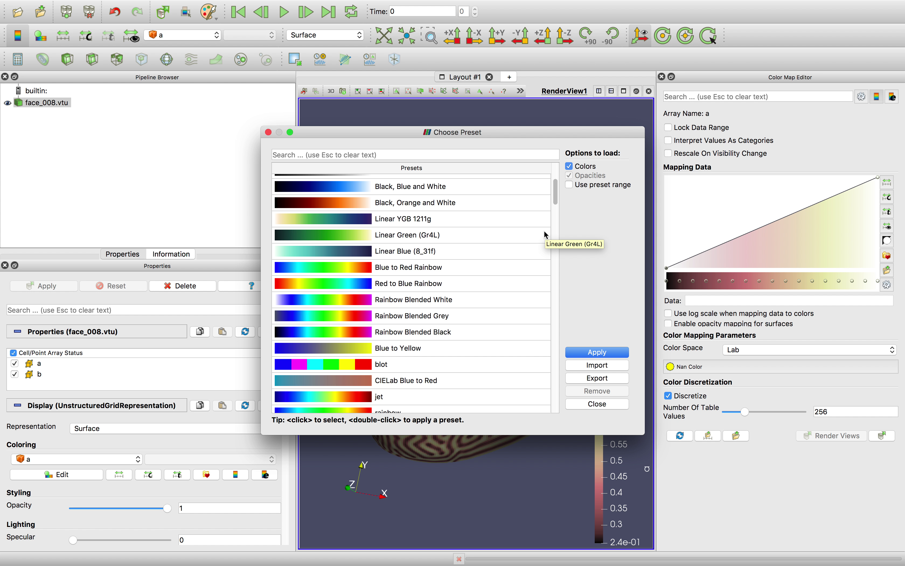
click(419, 301)
scroll(399, 294, down, 1)
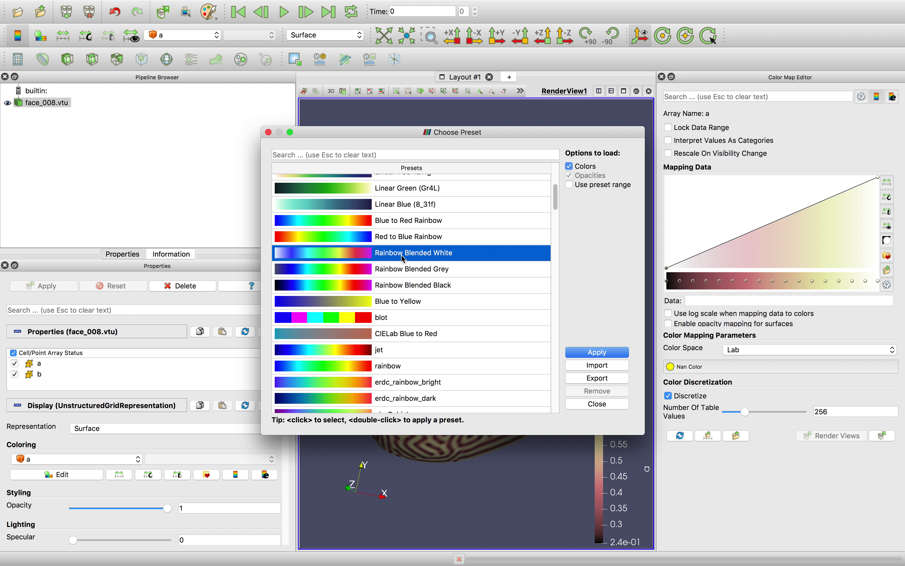
click(412, 274)
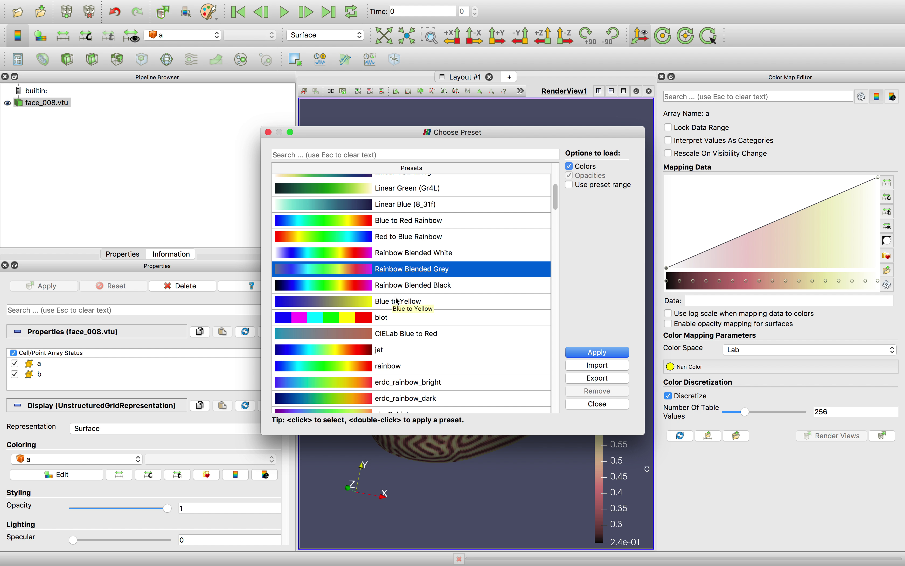
scroll(411, 300, down, 5)
click(410, 278)
scroll(411, 302, down, 2)
click(410, 301)
click(415, 272)
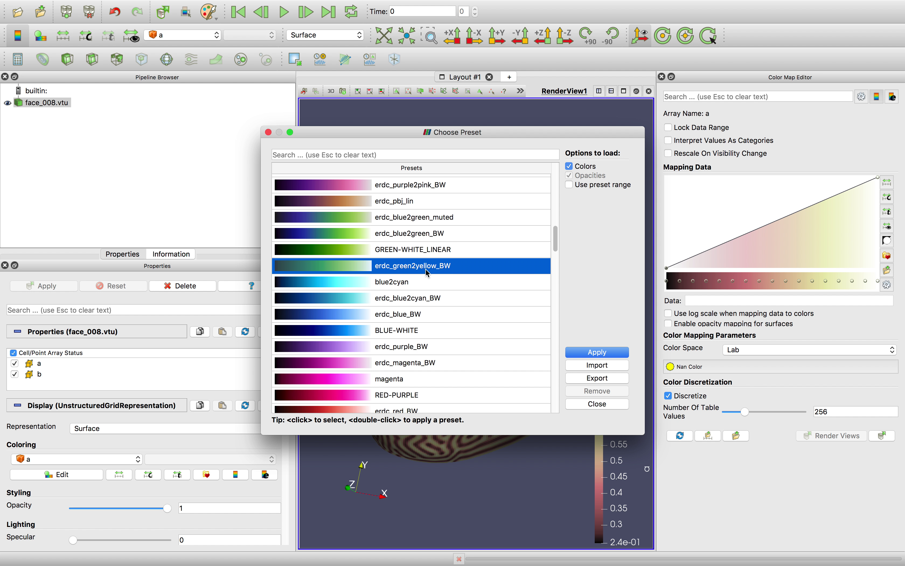
Switch to Sublime Text and examine the RGBPoints values and the start of the BLUE-WHITE entry in sushicolor_002.json.
key(ctrl+Left)
click(190, 152)
scroll(209, 230, up, 6)
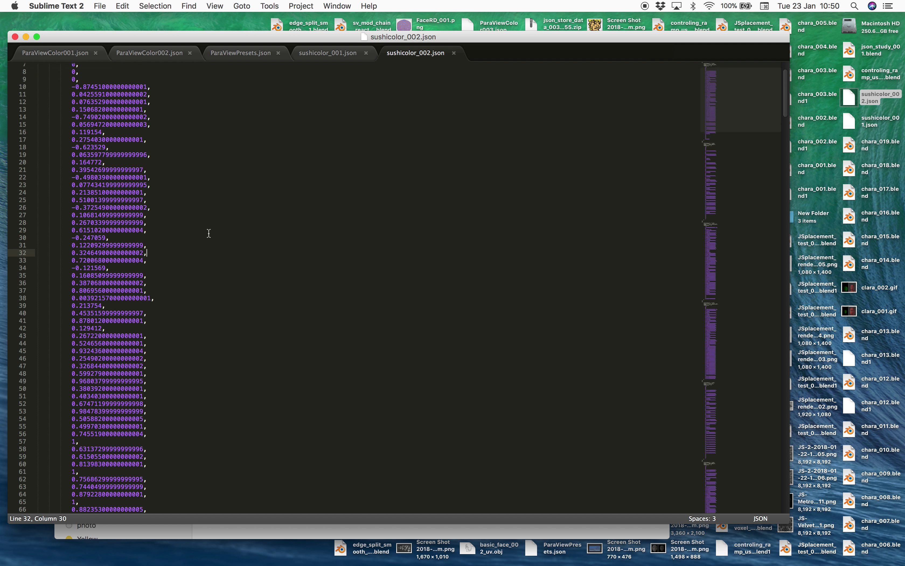
drag(120, 148, 152, 324)
scroll(171, 301, down, 5)
drag(117, 204, 143, 301)
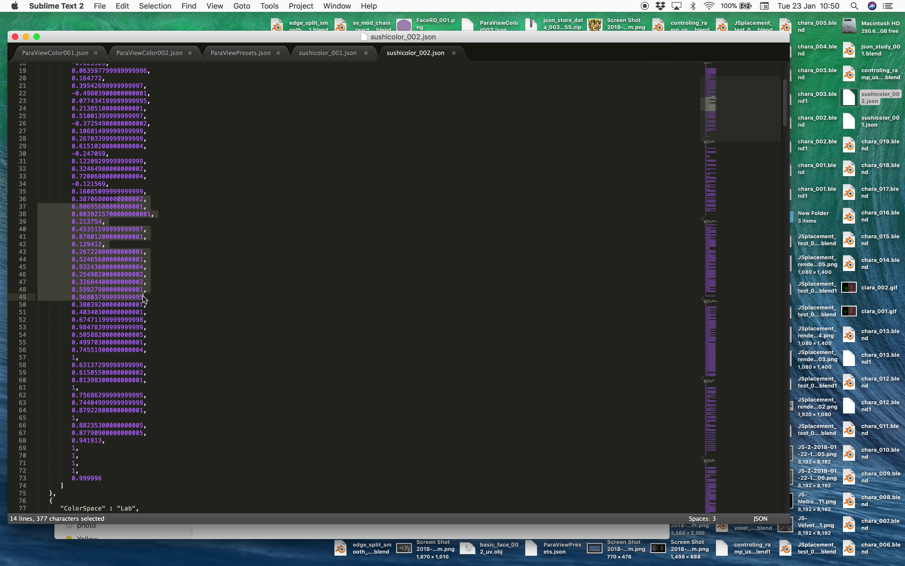
scroll(171, 282, down, 4)
scroll(172, 282, down, 5)
drag(199, 317, 198, 193)
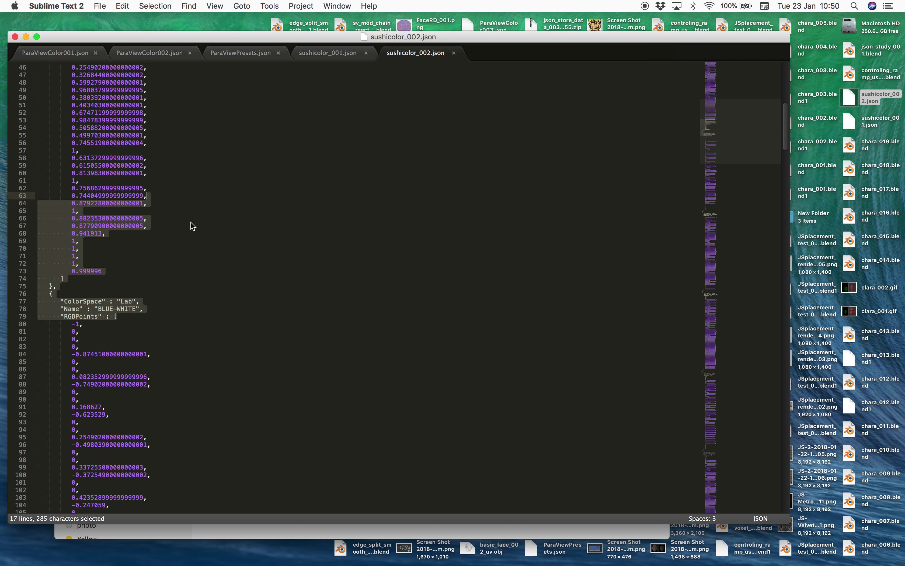
scroll(192, 226, up, 6)
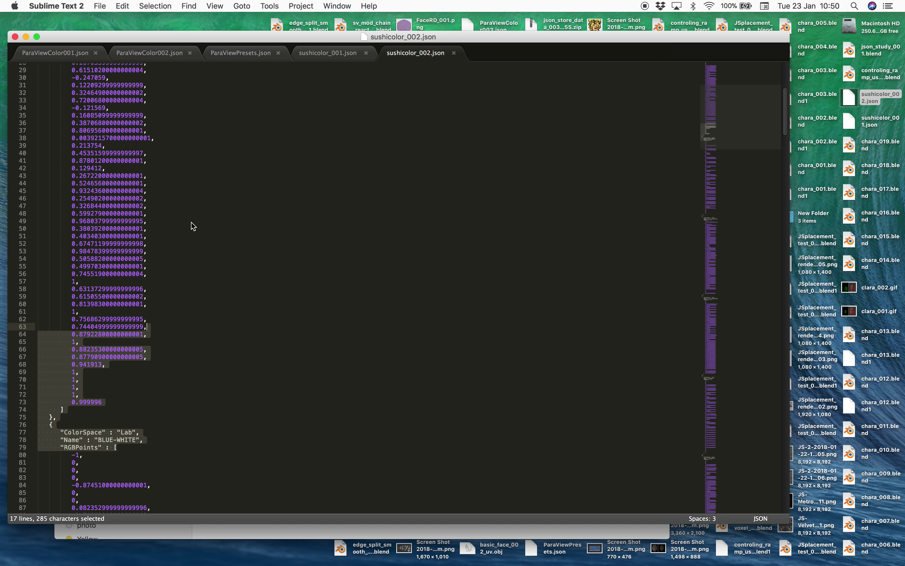
Return to Blender and delete every object from the default scene.
key(ctrl+Right)
key(ctrl+Right)
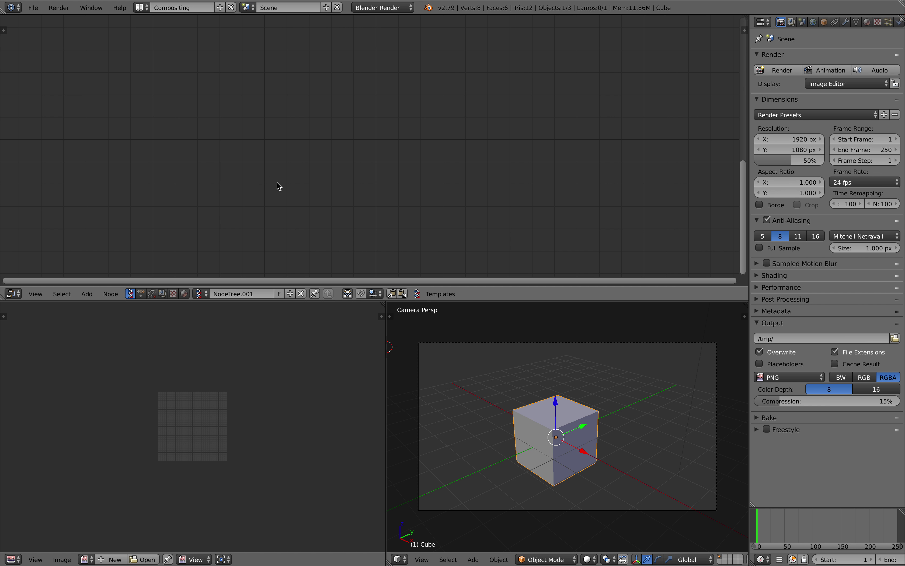
scroll(556, 363, down, 2)
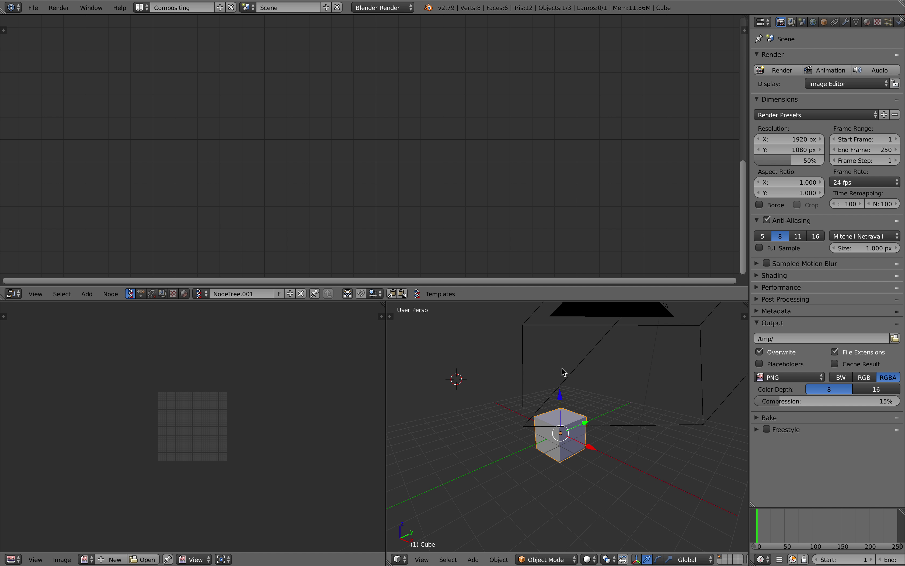
scroll(561, 368, down, 3)
mouse_move(551, 368)
middle_down()
mouse_move(588, 368)
mouse_move(555, 361)
middle_up()
key(a)
key(a)
key(x)
click(589, 368)
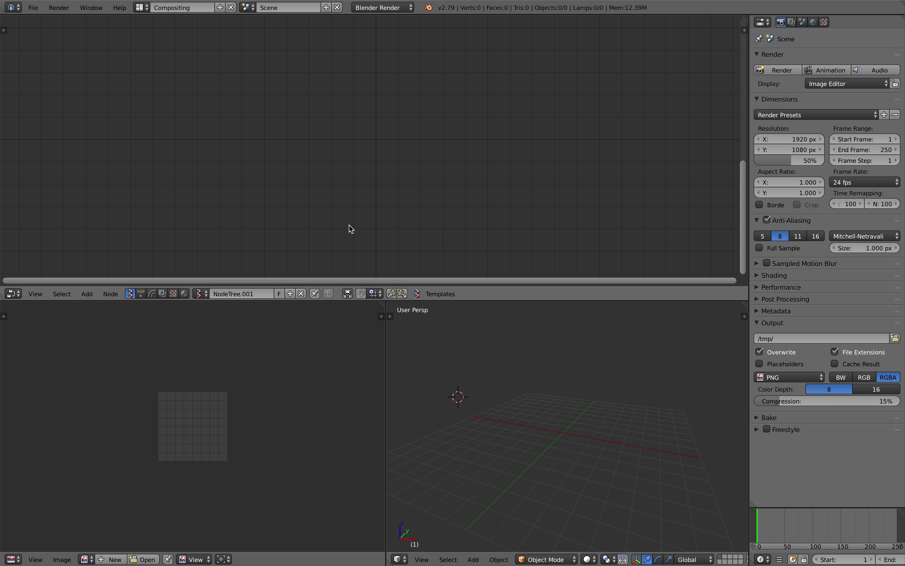
Add a Text in+ node to the Sverchok node tree.
key(shift+a)
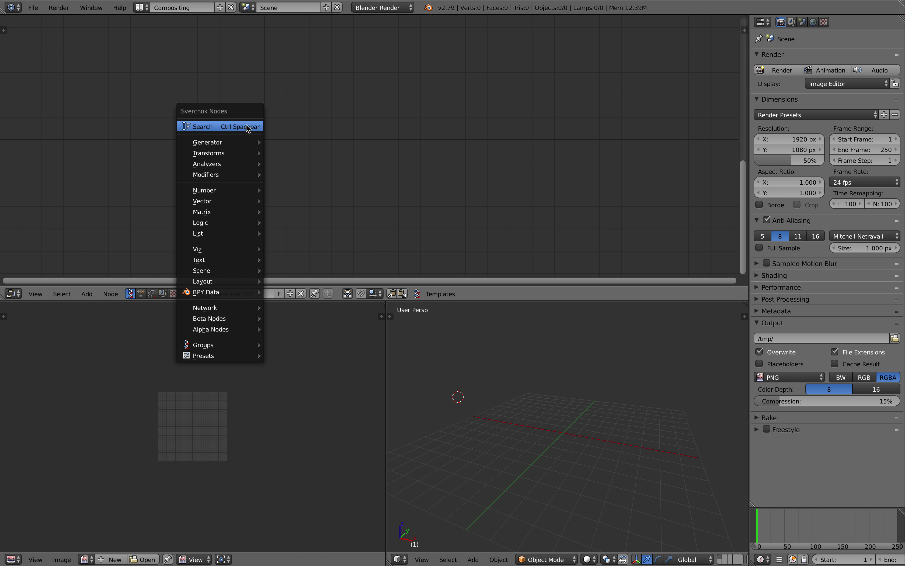
click(243, 127)
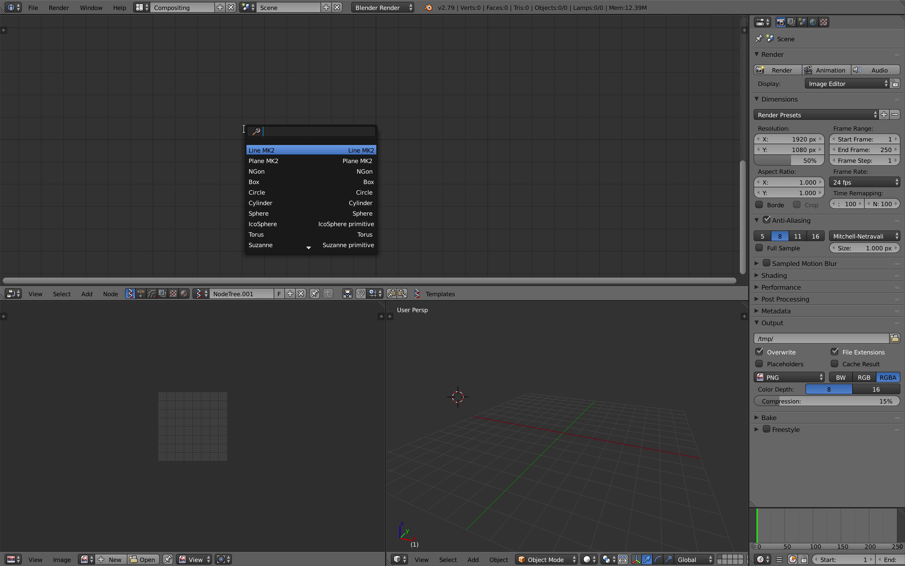
text(text in)
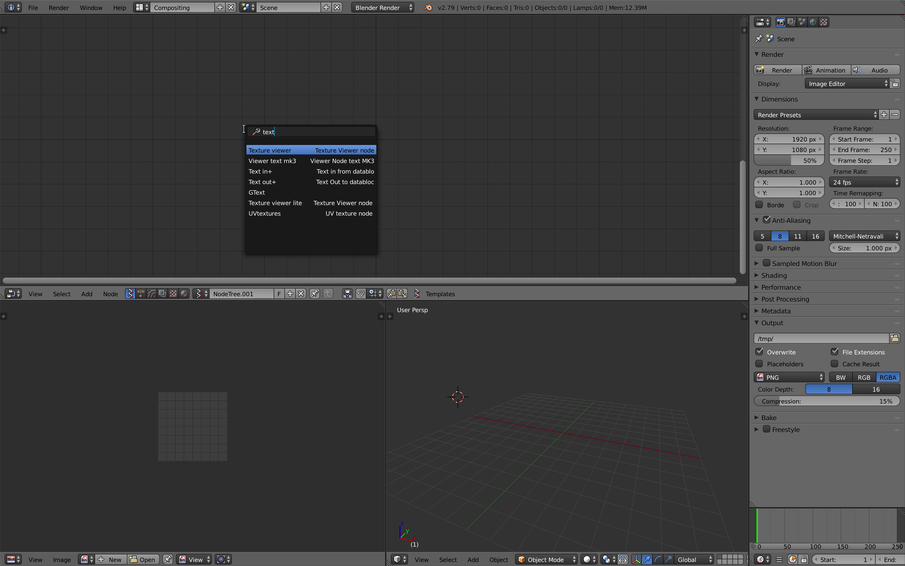
key(Return)
click(113, 23)
scroll(411, 99, down, 2)
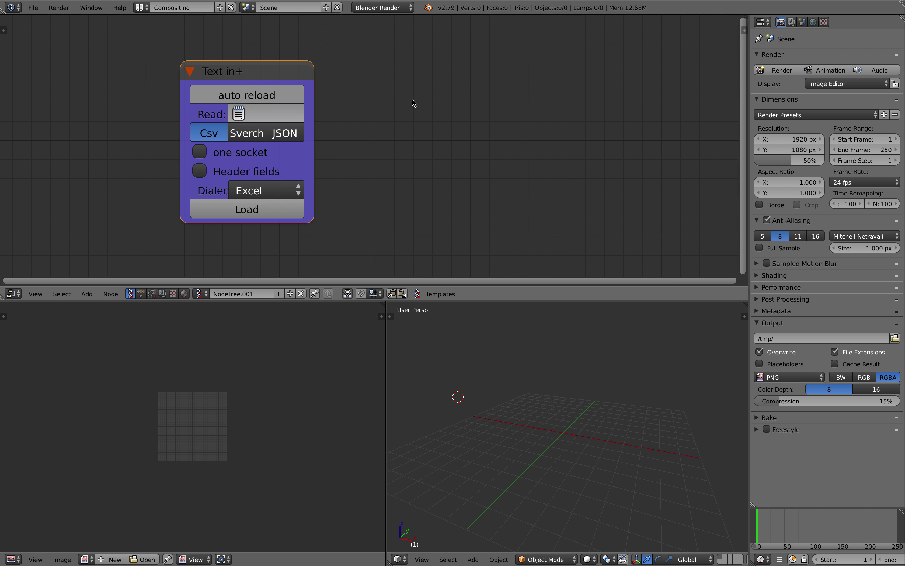
Add a Text out+ node beside the Text in+ node.
key(alt+space)
text(text o)
key(Return)
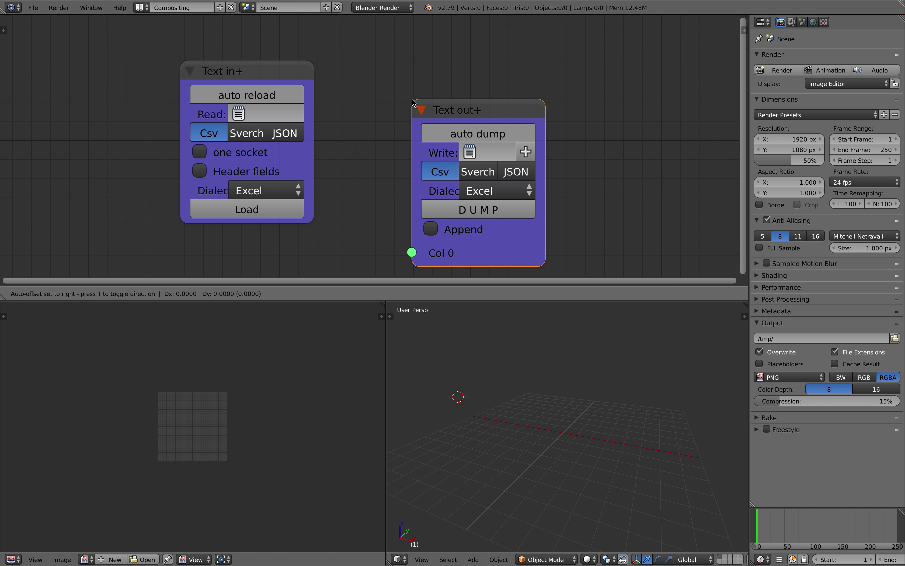
click(456, 77)
scroll(414, 104, down, 1)
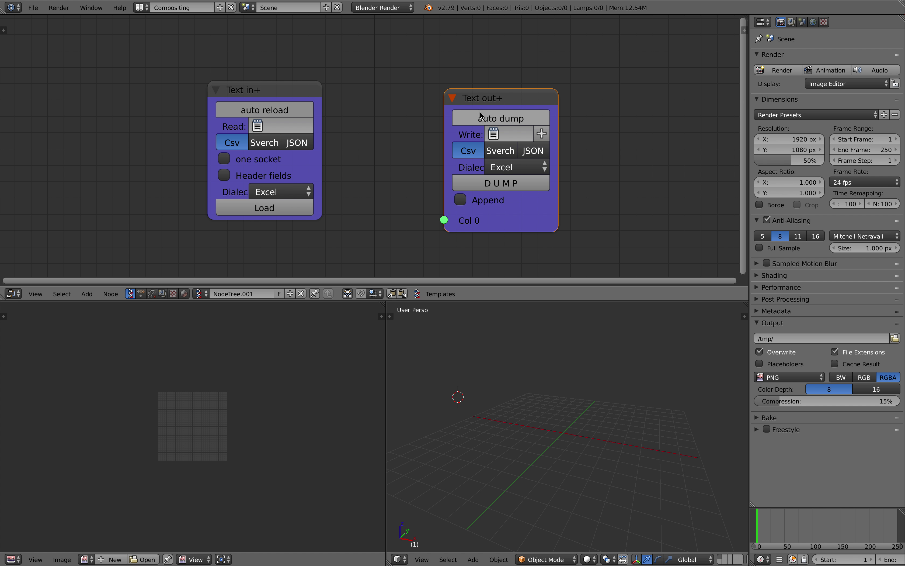
Widen the Text out+ and Text in+ nodes slightly and shift Text in+ away from Text out+.
drag(487, 104, 490, 98)
drag(561, 100, 581, 103)
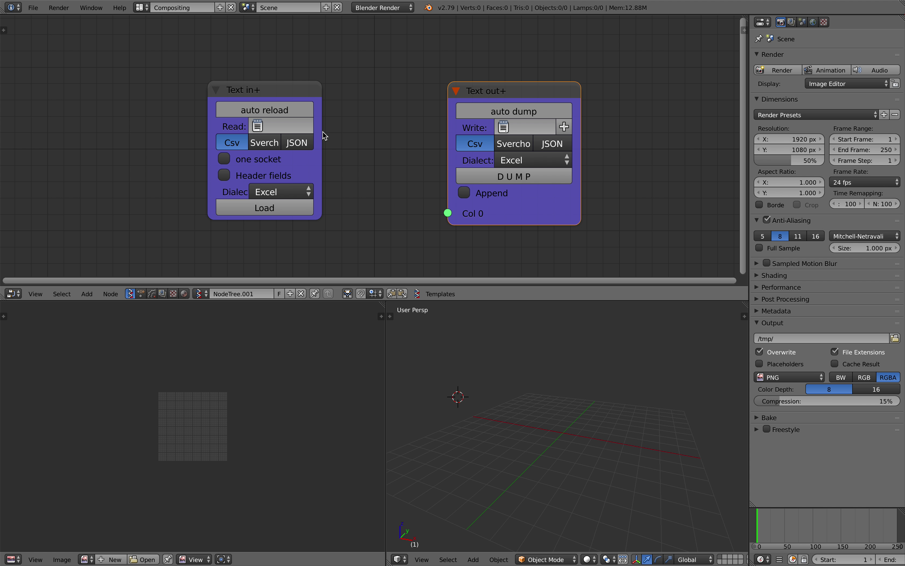
drag(323, 136, 339, 133)
drag(275, 89, 233, 95)
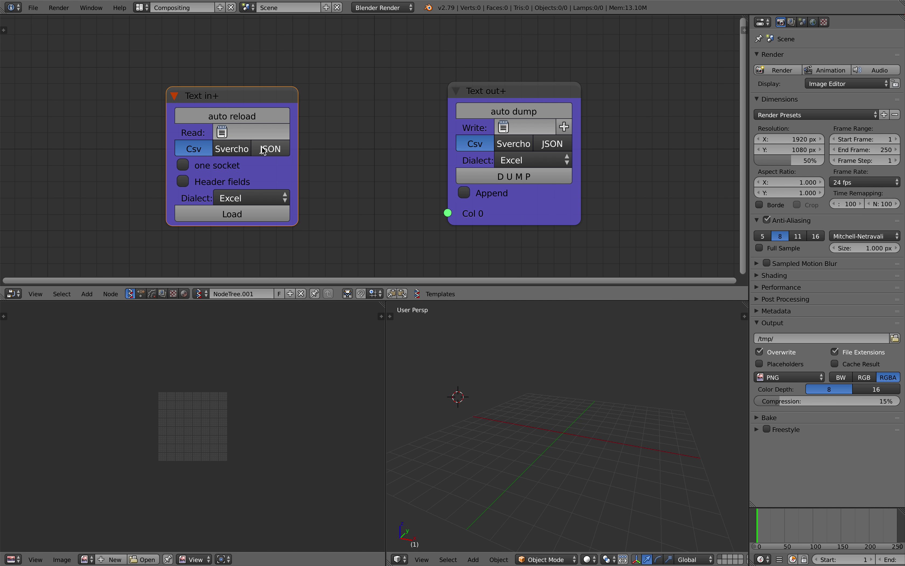
Set both text nodes to JSON format and move them farther apart.
click(271, 152)
click(554, 145)
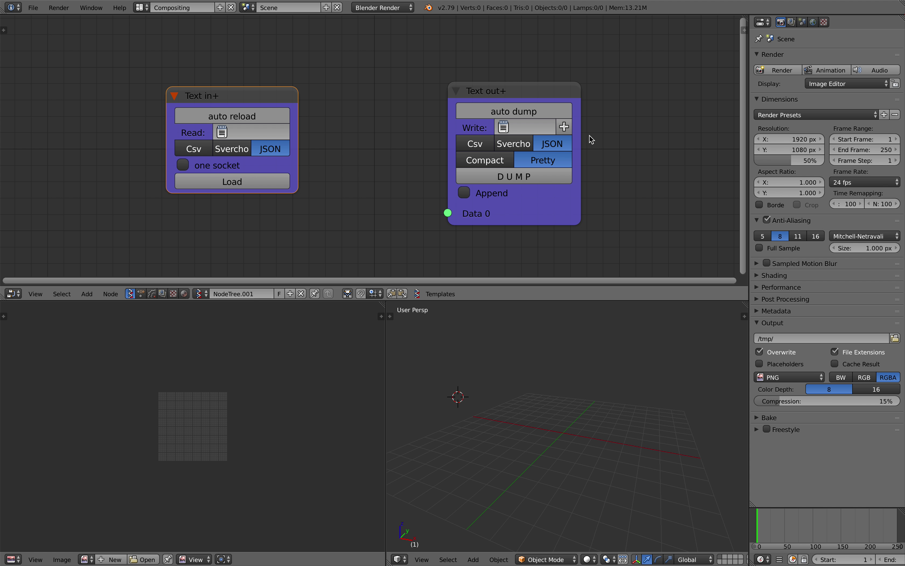
drag(561, 91, 605, 83)
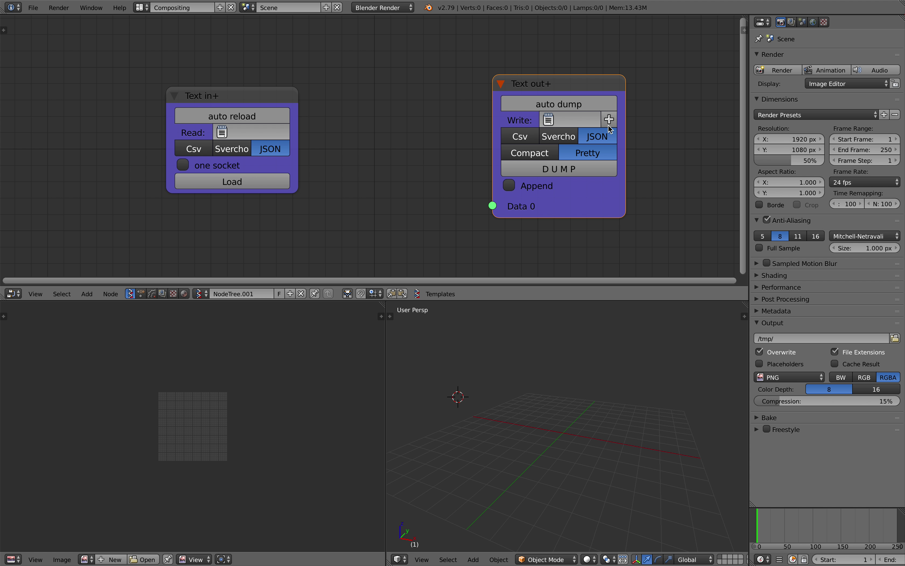
drag(541, 86, 554, 85)
drag(269, 97, 234, 73)
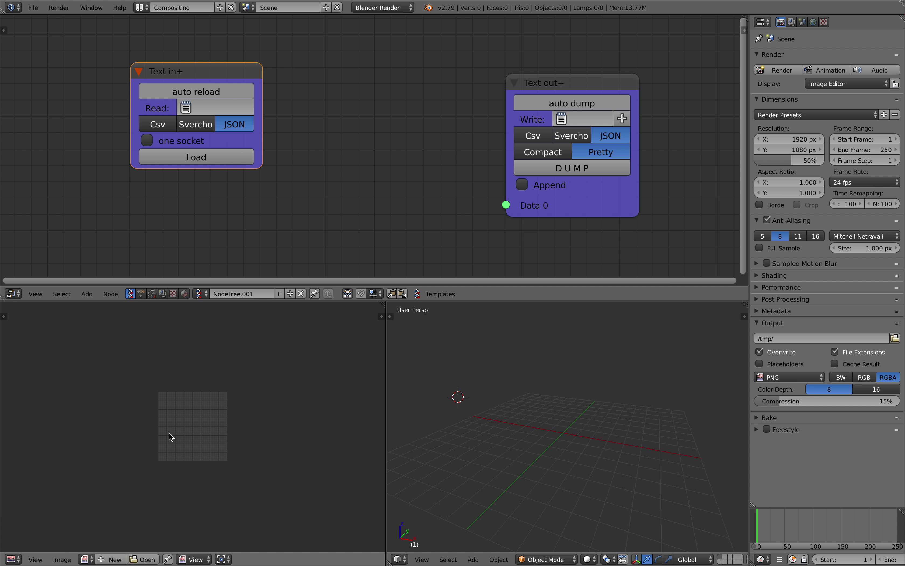
Change the image editor to a Text Editor and create a new text block named mesh_out.
click(13, 559)
click(26, 426)
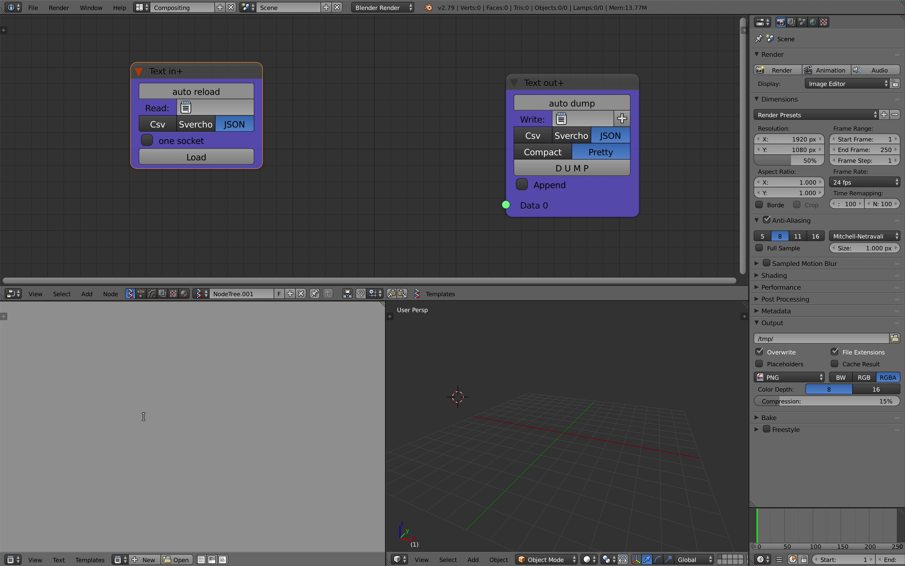
click(149, 559)
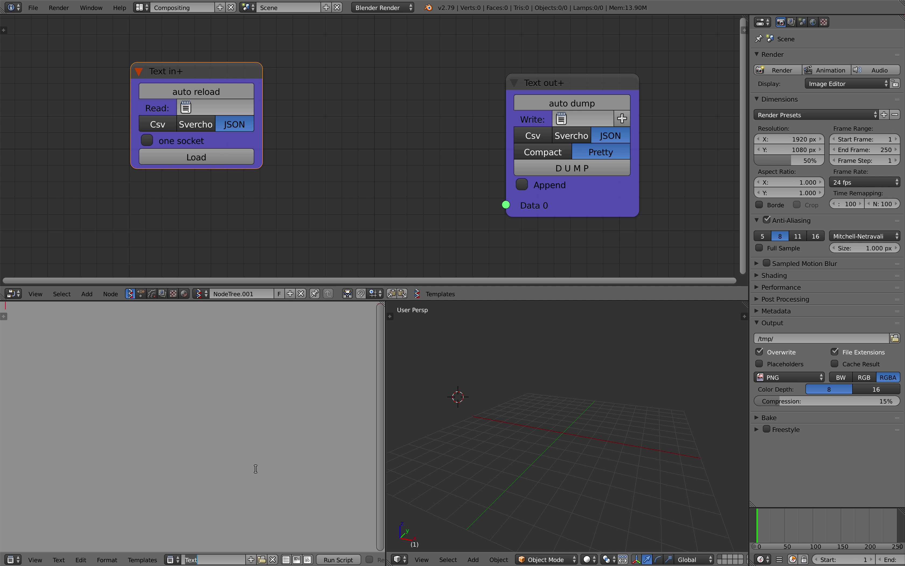
text(mesh_out)
key(Return)
Add a Suzanne node between the two text nodes and move Text out+ away to make room.
scroll(376, 229, down, 1)
drag(550, 193, 586, 183)
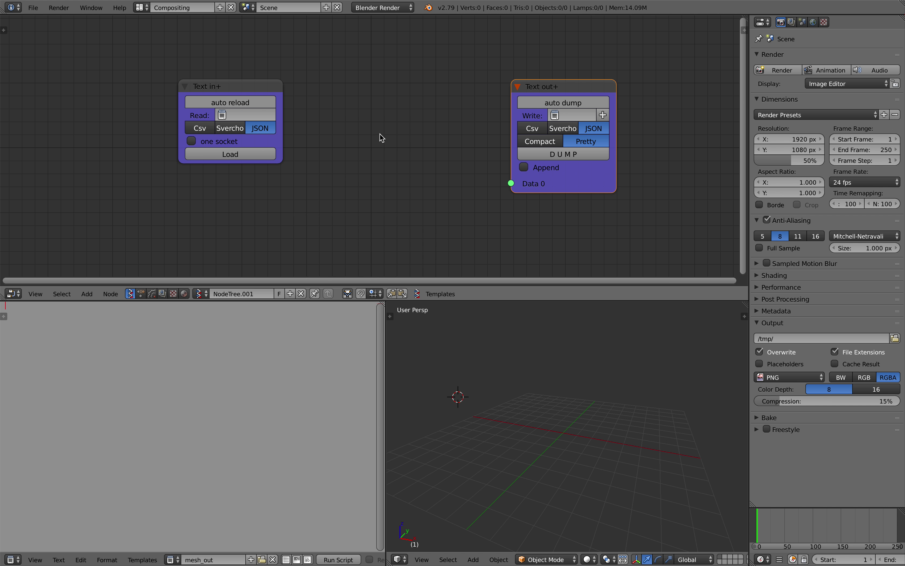
key(shift+a)
click(379, 134)
text(suz)
key(Return)
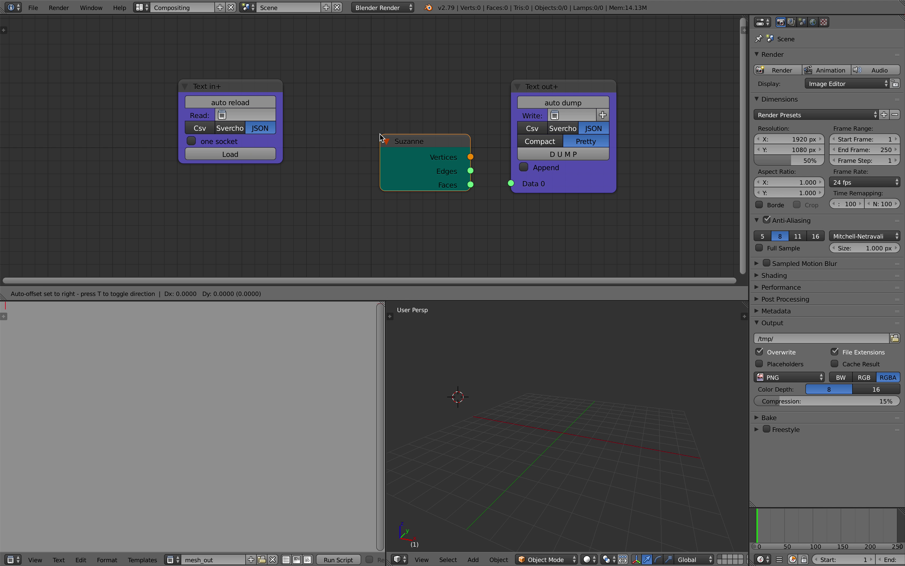
click(352, 126)
middle_drag(534, 153, 456, 153)
drag(490, 173, 552, 153)
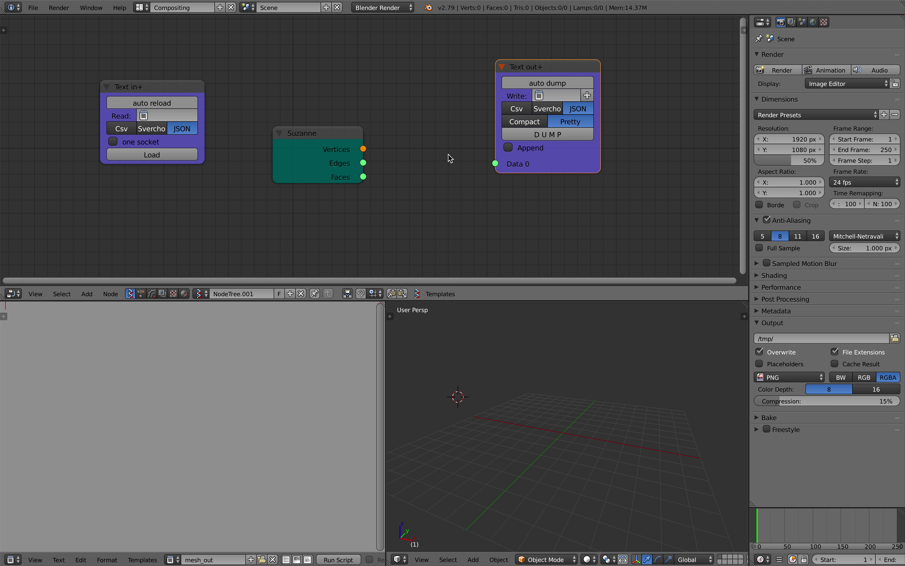
Display the Suzanne mesh with a Viewer Draw node fed by its Vertices and Faces, placed near the Text out+ node.
drag(364, 149, 430, 221)
drag(536, 159, 565, 144)
scroll(462, 162, down, 1)
middle_drag(454, 163, 422, 142)
drag(300, 116, 278, 145)
right_click(288, 145)
click(288, 145)
drag(378, 139, 412, 133)
scroll(555, 417, up, 4)
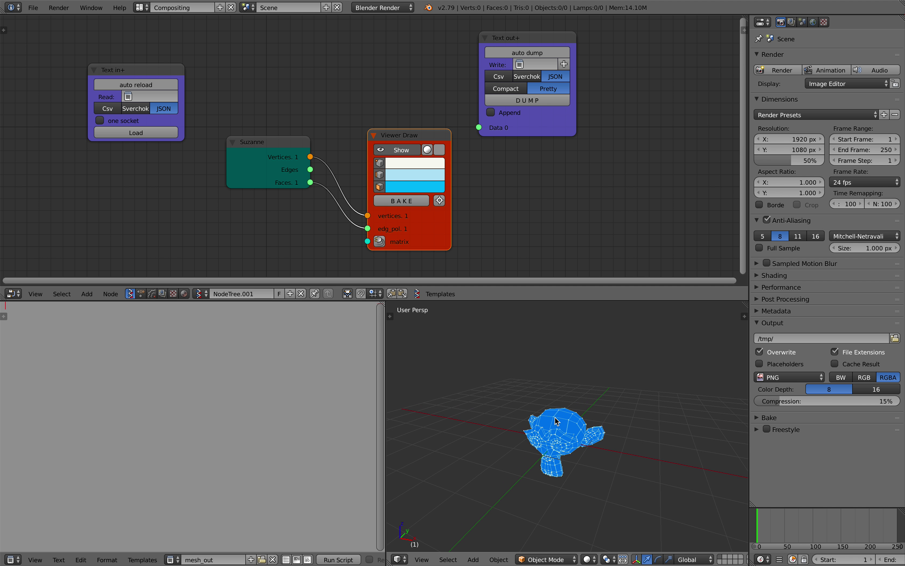
middle_drag(556, 421, 563, 408)
scroll(359, 195, up, 2)
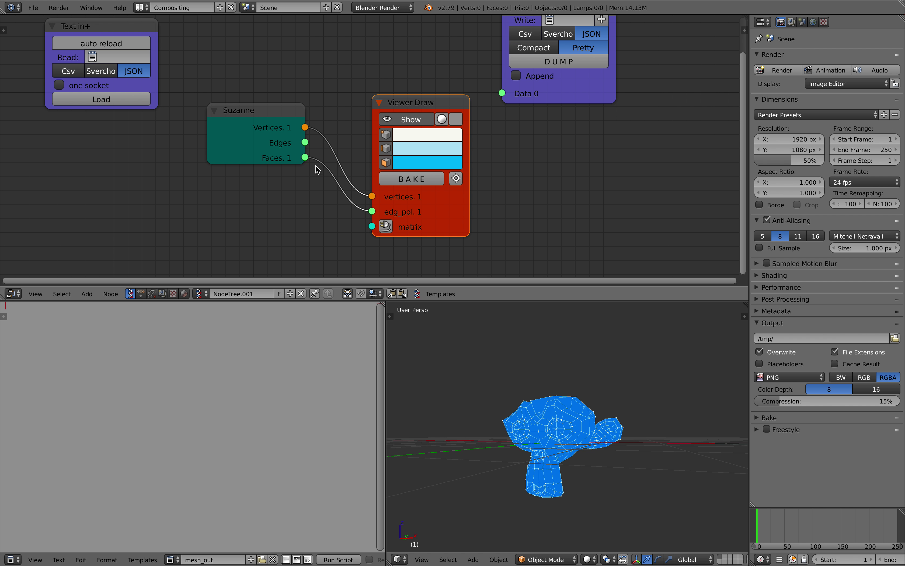
Feed Suzanne's Edges output instead of Faces into the Viewer Draw node's edg_pol input.
drag(305, 143, 372, 212)
mouse_move(613, 438)
middle_down()
mouse_move(640, 429)
mouse_move(598, 431)
middle_up()
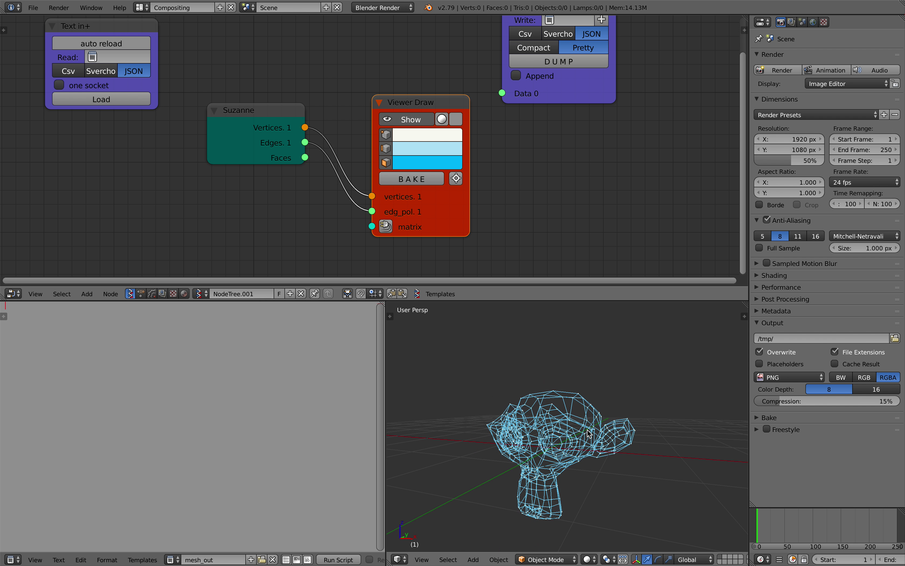
scroll(397, 223, down, 2)
drag(430, 211, 425, 212)
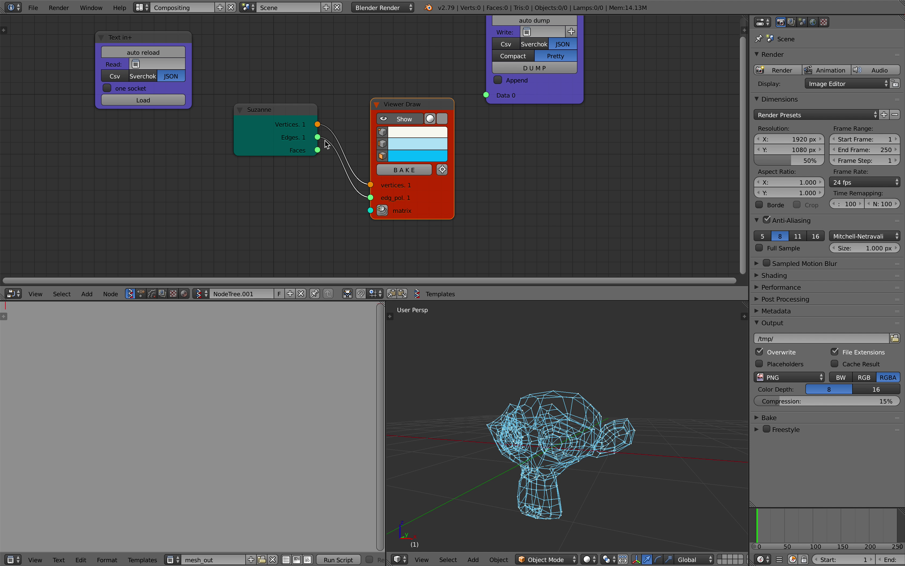
Spread the Suzanne, Viewer Draw and Text out+ nodes further apart and enable Append on Text out+.
drag(290, 137, 261, 193)
middle_drag(538, 412, 576, 404)
drag(444, 200, 452, 194)
click(561, 81)
drag(540, 93, 605, 100)
Toggle the Viewer Draw display off and on, and feed its edg_pol input from Suzanne's Faces output.
click(416, 112)
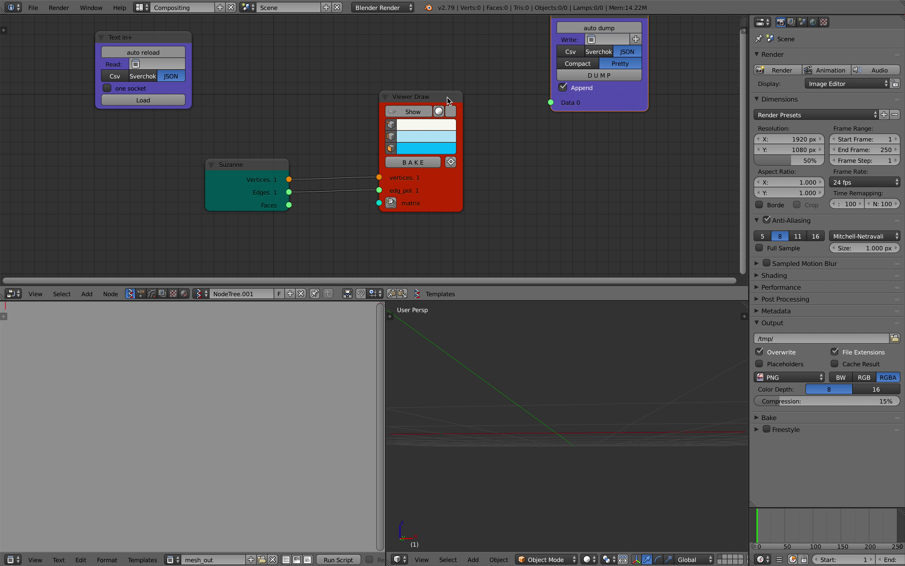
click(428, 111)
drag(419, 98, 440, 98)
mouse_move(264, 177)
mouse_down()
mouse_move(221, 156)
mouse_move(399, 190)
mouse_up()
Insert a List Slice node into the link between Suzanne's Faces output and Viewer Draw's edg_pol input.
middle_drag(294, 213, 311, 192)
key(shift+a)
click(310, 192)
text(s)
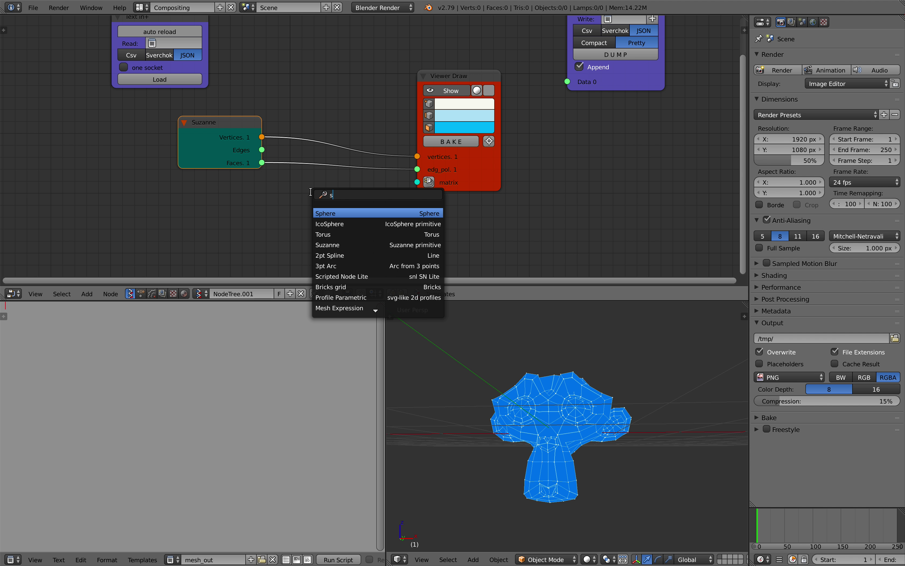
text(lice)
key(Return)
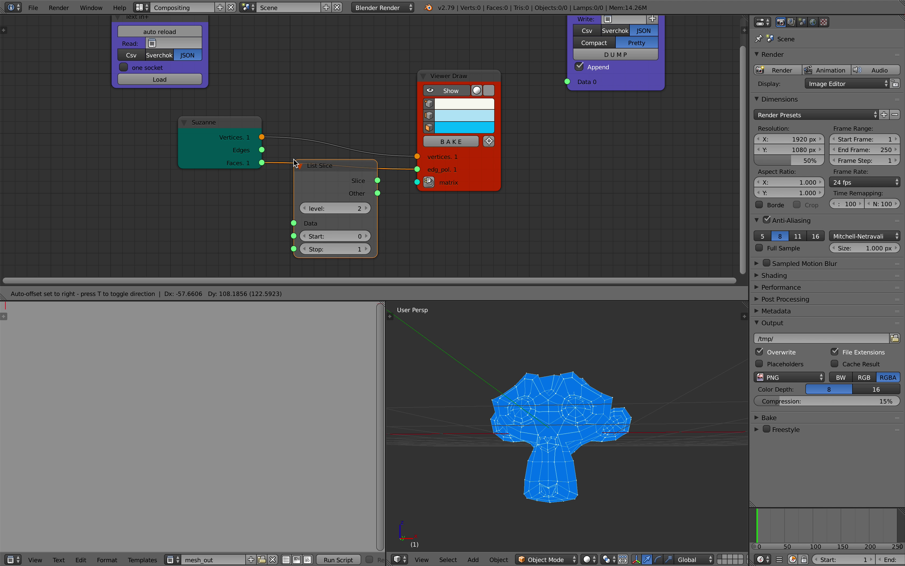
click(313, 170)
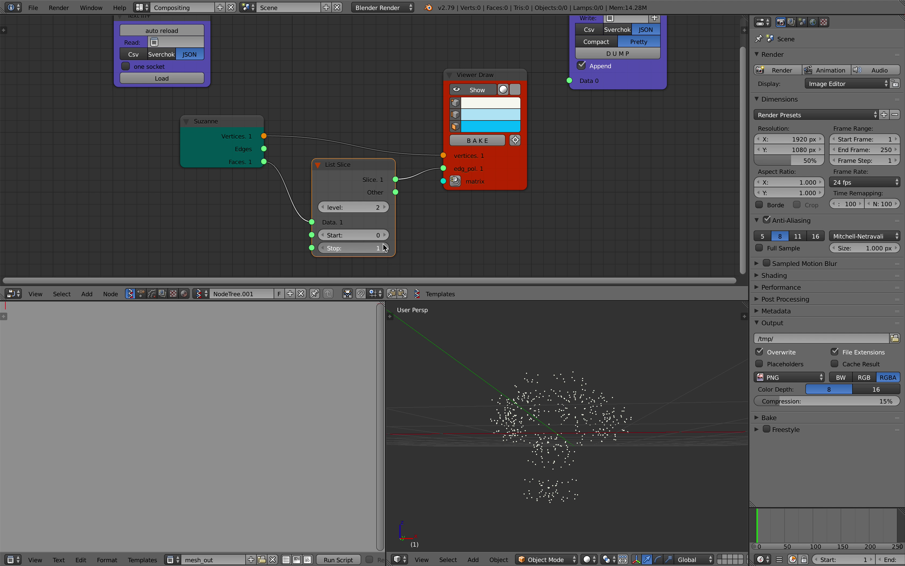
Set the List Slice node's level to 1 and its Stop value to 240.
drag(382, 244, 391, 244)
drag(341, 208, 335, 208)
drag(366, 247, 429, 248)
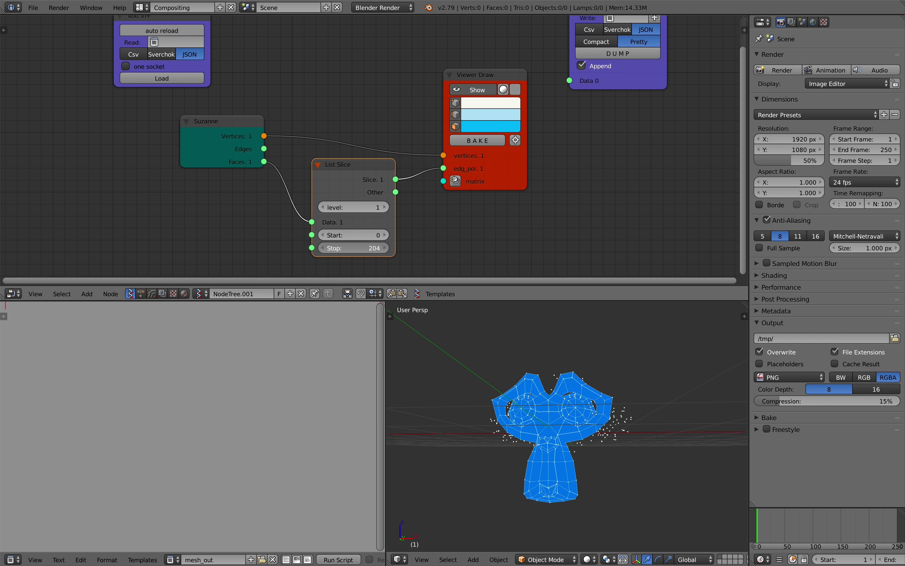
middle_drag(608, 374, 635, 411)
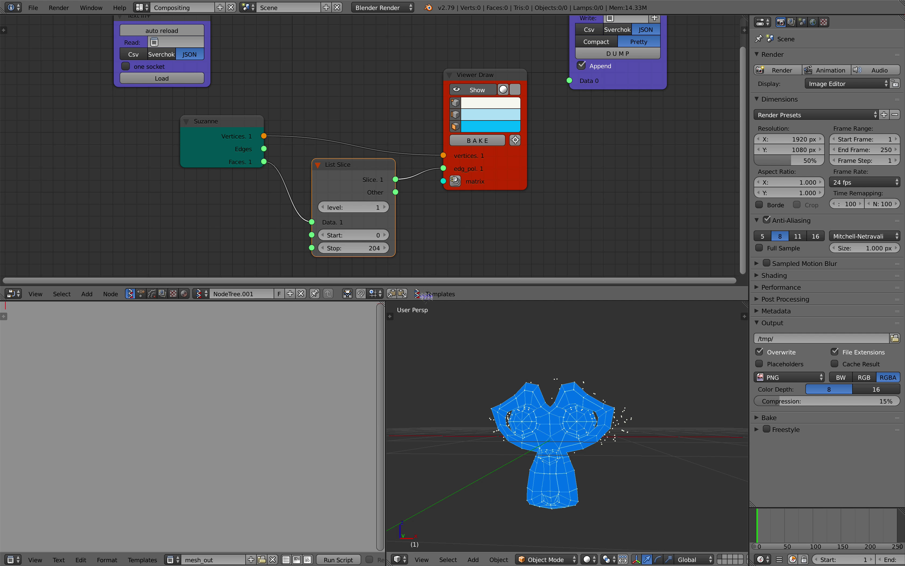
click(385, 248)
click(385, 248)
click(385, 248)
click(385, 248)
drag(372, 251, 375, 251)
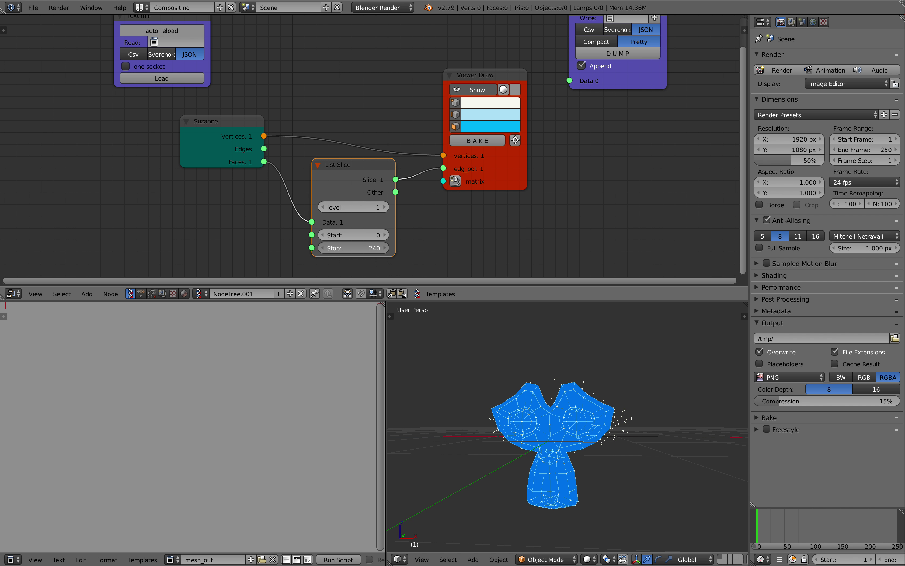
Bake the sliced Suzanne mesh to an object, move and rotate it in the 3D view, and delete it.
click(485, 142)
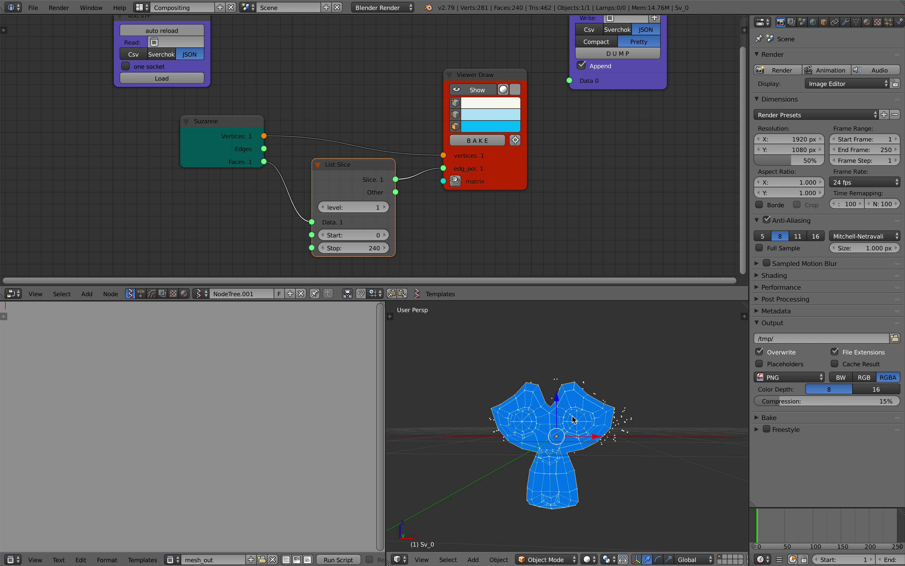
key(g)
click(490, 382)
middle_drag(489, 382, 549, 386)
key(r)
key(r)
click(526, 390)
key(x)
click(532, 390)
key(ctrl+s)
click(550, 386)
Delete the List Slice node and link Suzanne's Faces output directly to Viewer Draw's edg_pol input.
drag(491, 170, 495, 147)
scroll(496, 147, down, 2)
middle_drag(495, 147, 469, 180)
key(x)
mouse_move(270, 192)
mouse_down()
mouse_move(427, 179)
mouse_move(417, 198)
mouse_up()
click(259, 167)
drag(260, 168, 296, 153)
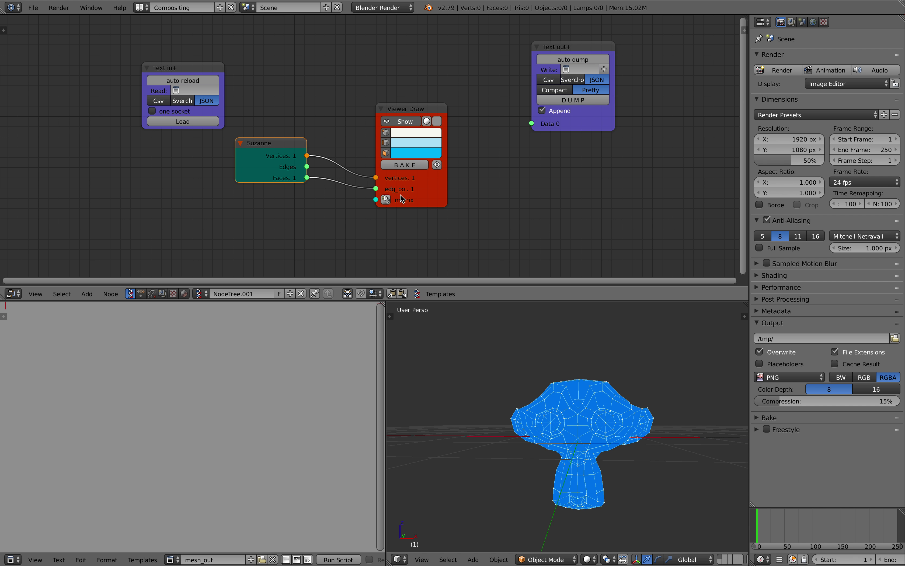
Turn off Append on the Text out+ node, choose mesh_out as its write target, and move the node further from Viewer Draw.
scroll(346, 158, up, 1)
middle_drag(354, 167, 314, 183)
scroll(342, 168, down, 2)
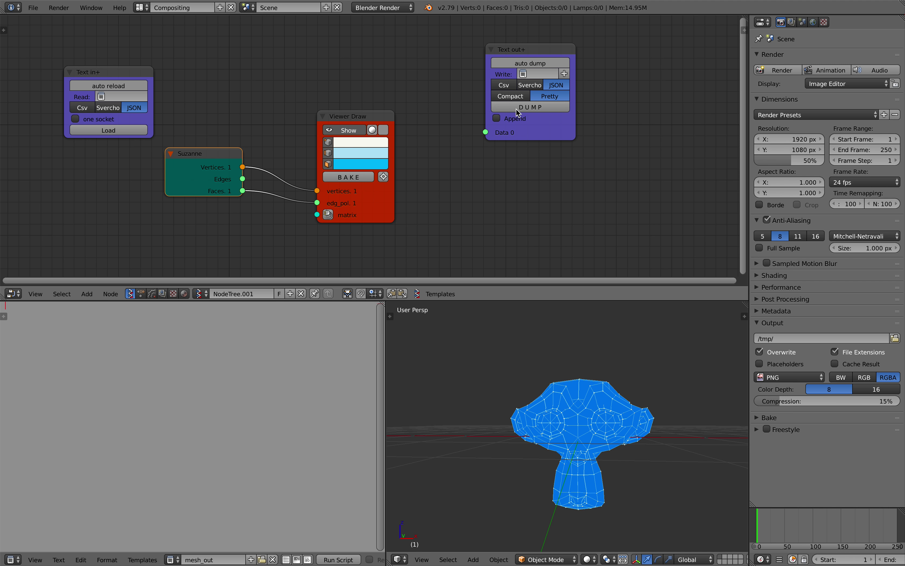
click(550, 74)
click(550, 94)
drag(545, 60, 565, 62)
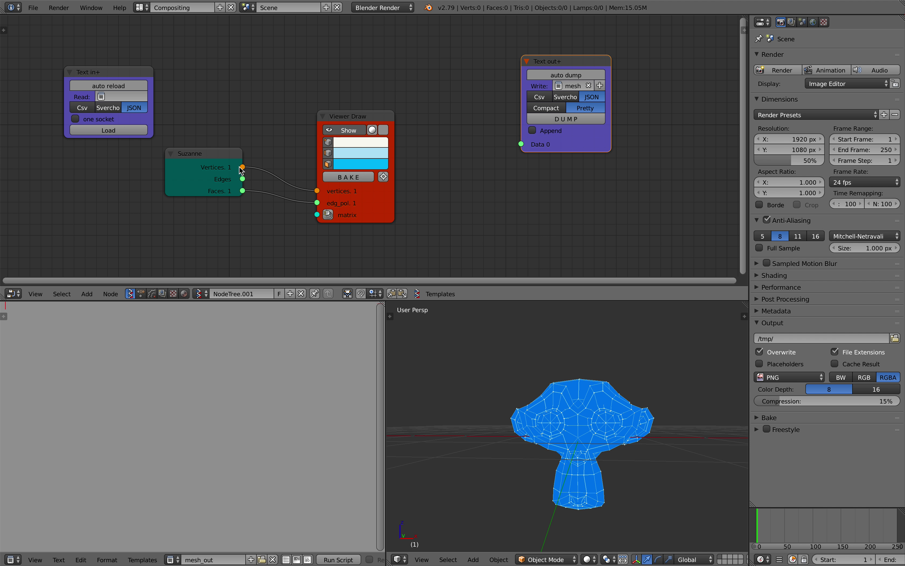
Connect Suzanne's Vertices output to Data 0 of Text out+ and dump the data as pretty JSON.
drag(242, 167, 313, 133)
drag(442, 123, 524, 144)
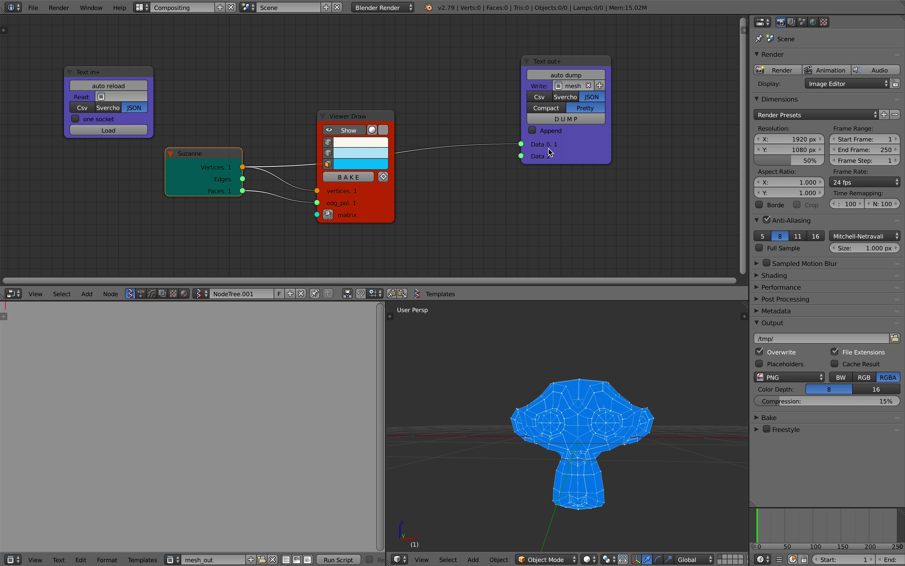
click(567, 120)
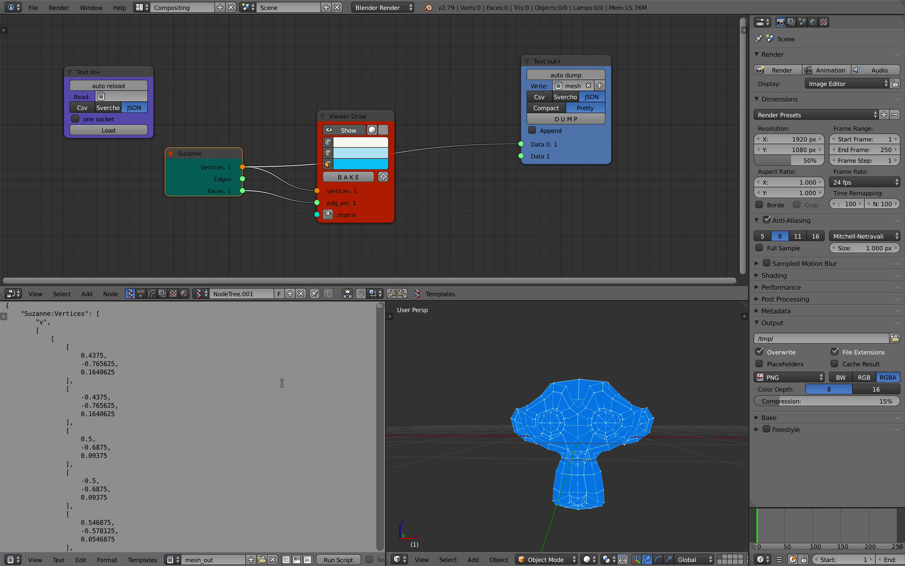
Show line numbers and syntax highlighting for mesh_out and enlarge the text editor in height and width.
click(286, 559)
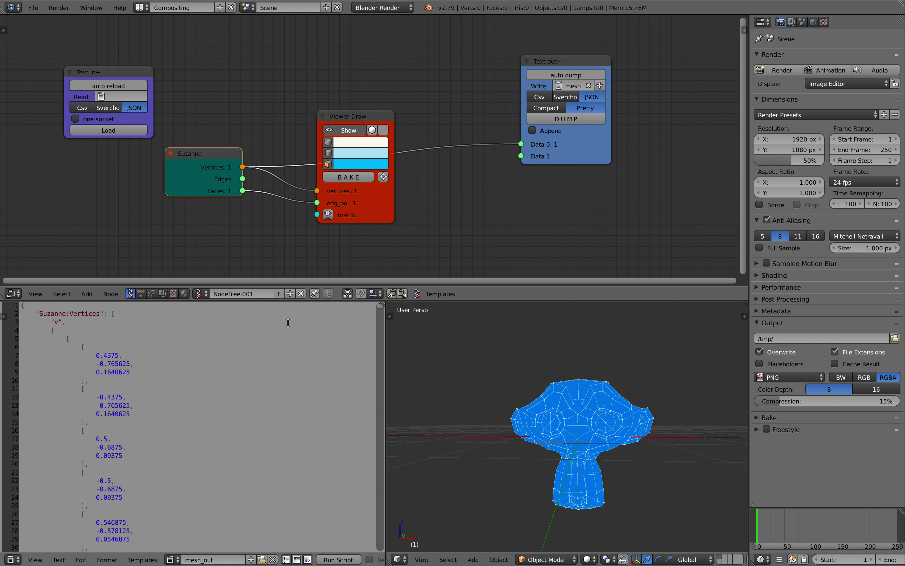
drag(299, 301, 299, 236)
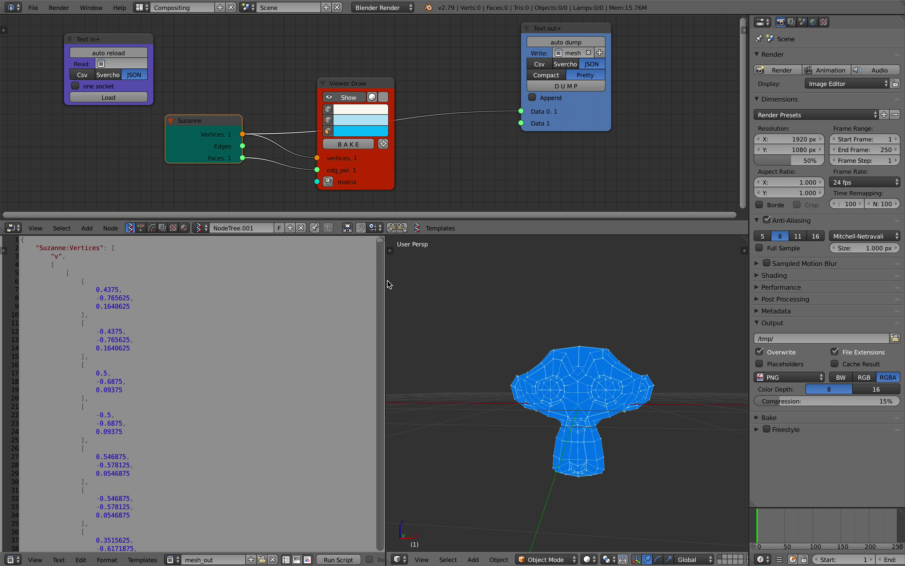
drag(389, 284, 422, 285)
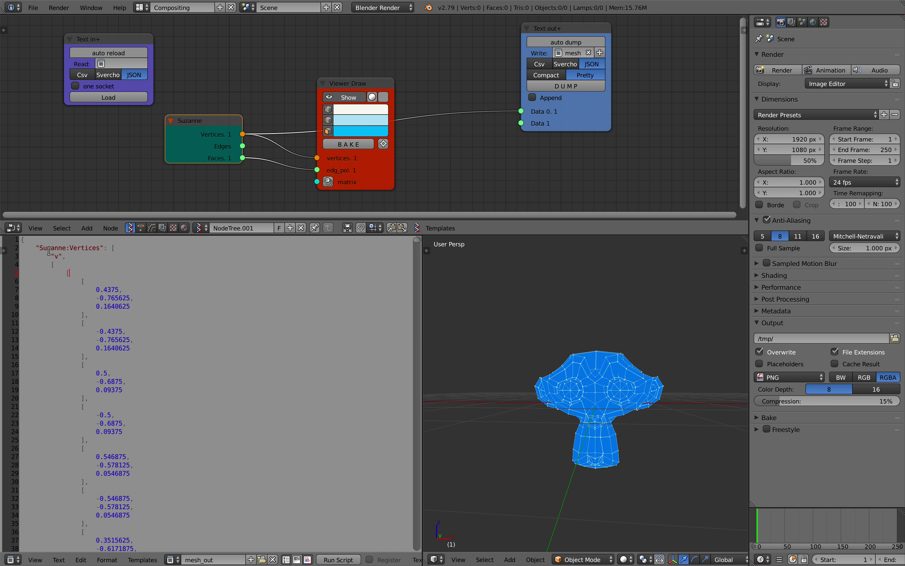
Highlight the first vertex entries in mesh_out and narrow the text editor to give the 3D view more room.
drag(49, 251, 154, 390)
click(104, 288)
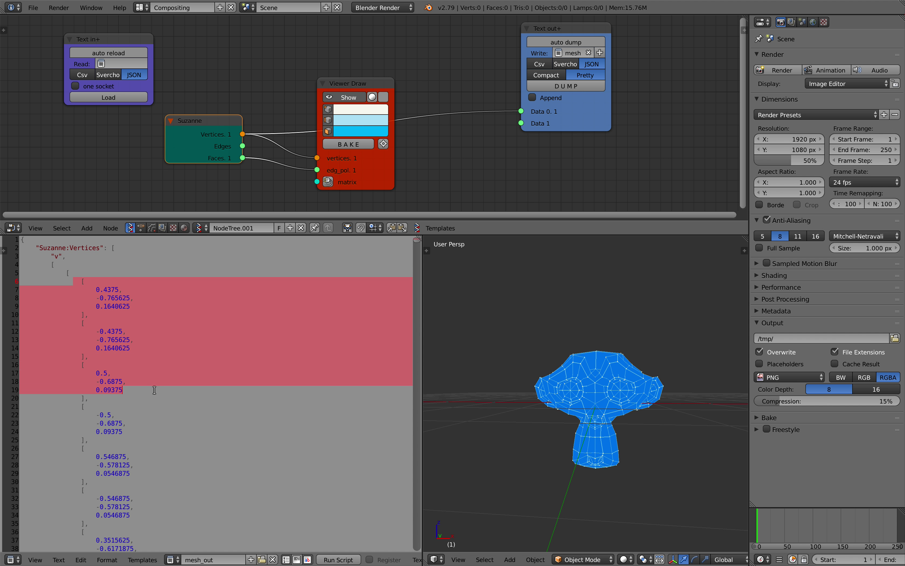
drag(70, 273, 141, 373)
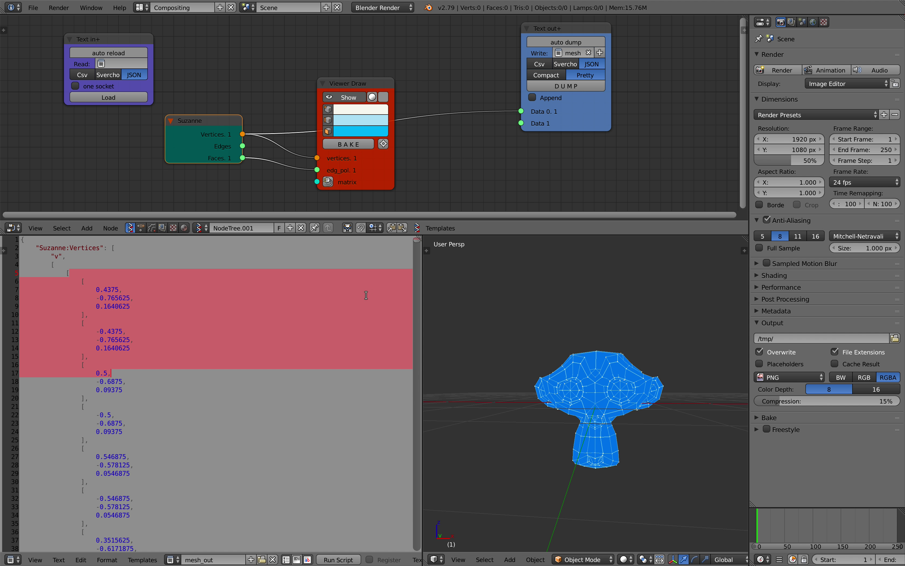
drag(422, 266, 307, 288)
click(238, 307)
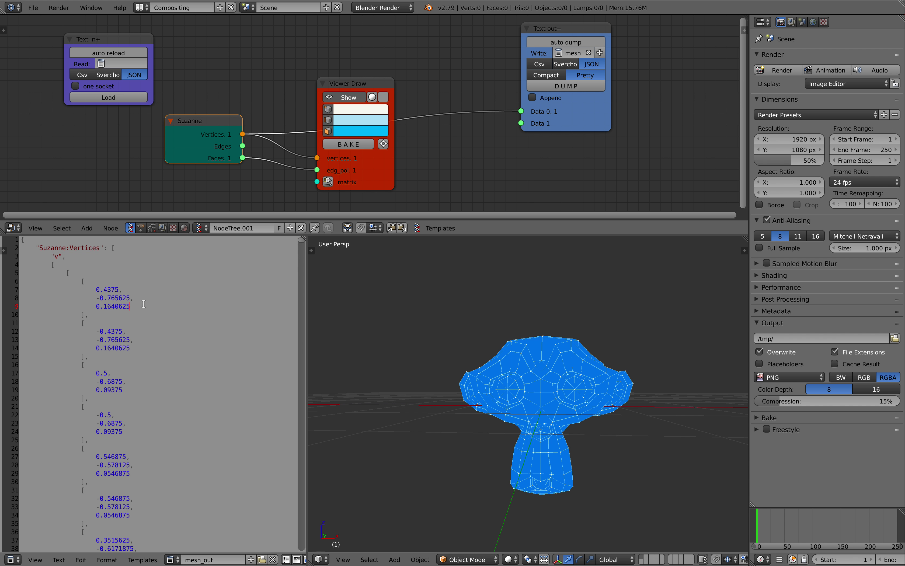
Examine the individual vertex coordinate triples in mesh_out alongside the Suzanne model.
drag(127, 304, 82, 291)
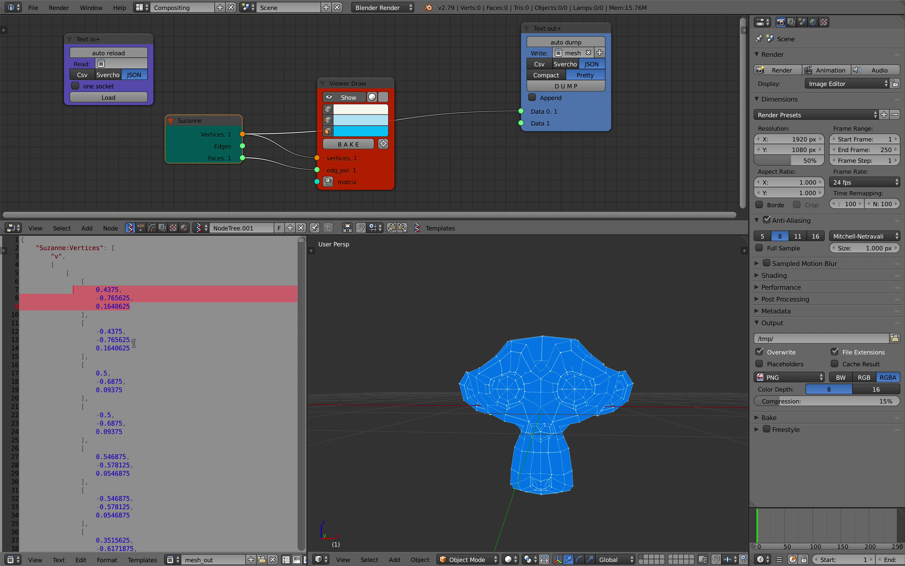
drag(96, 348, 124, 351)
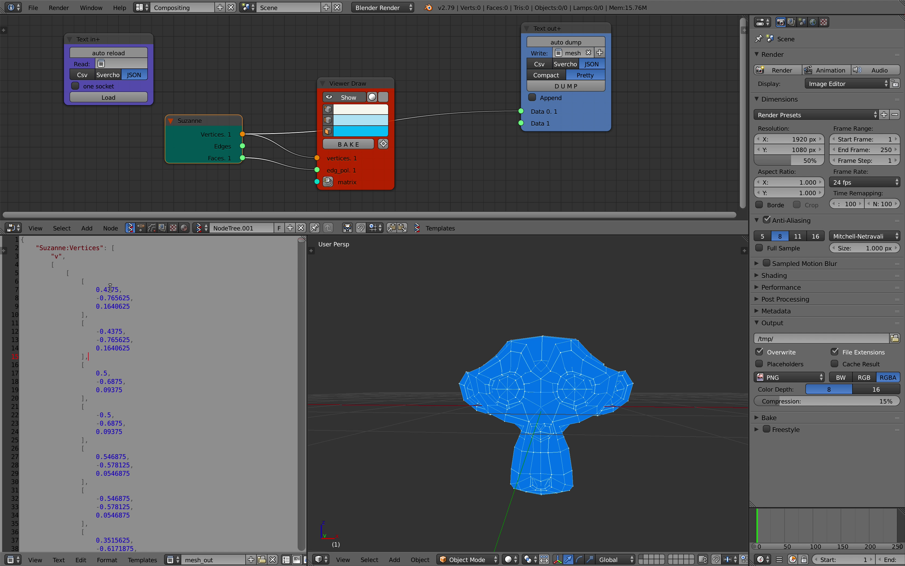
middle_drag(522, 380, 554, 359)
drag(133, 298, 57, 293)
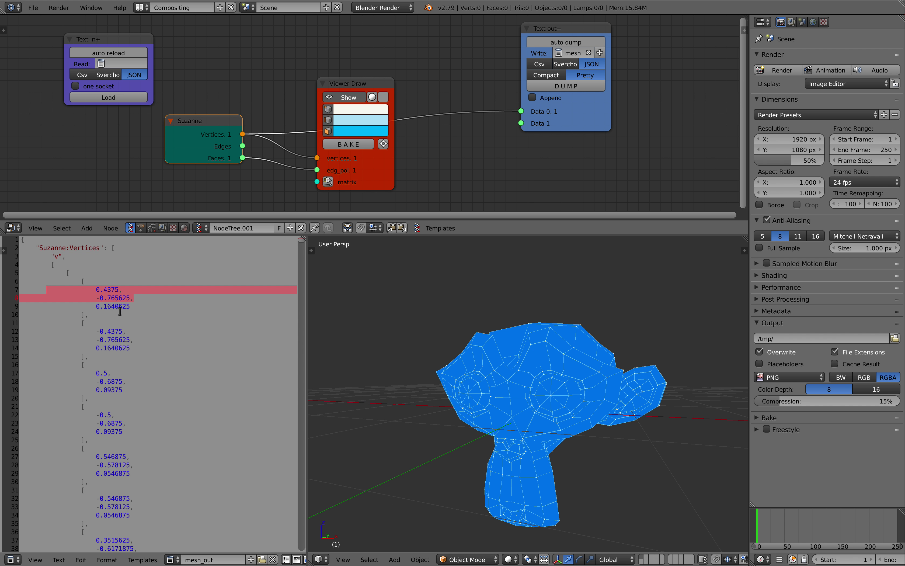
drag(120, 311, 115, 314)
scroll(123, 371, down, 3)
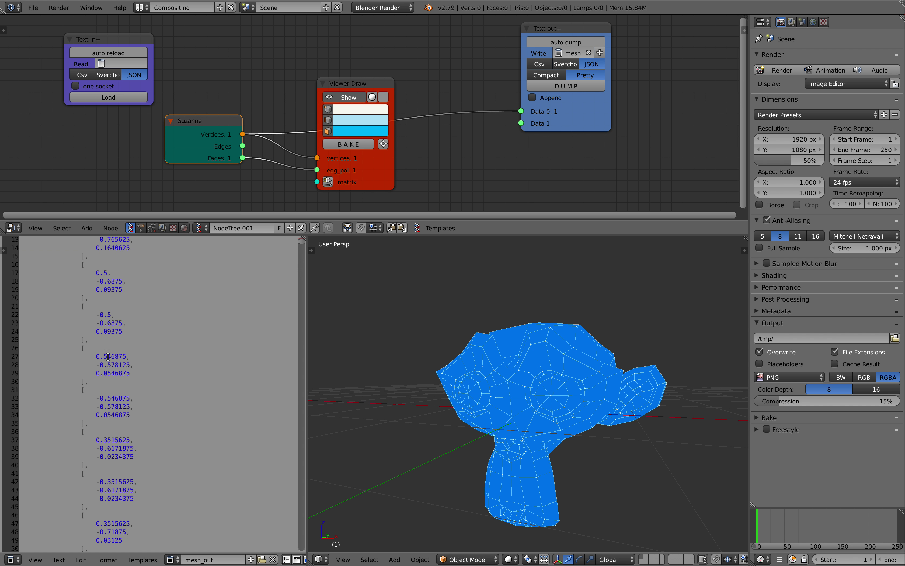
scroll(124, 342, up, 3)
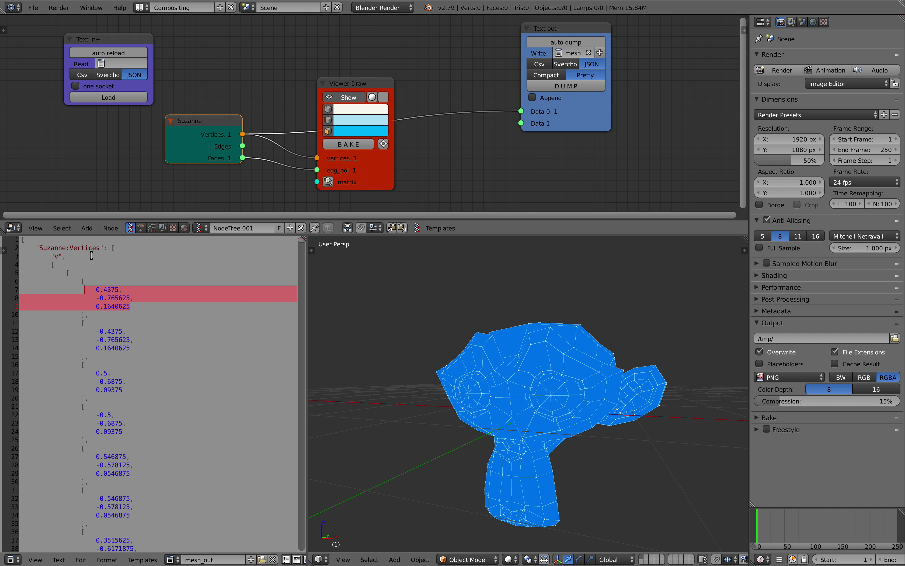
Examine how the Suzanne:Vertices key and the "v" type marker relate to the node's output, and skim the vertex list.
scroll(168, 178, up, 2)
drag(178, 132, 182, 111)
double_click(50, 248)
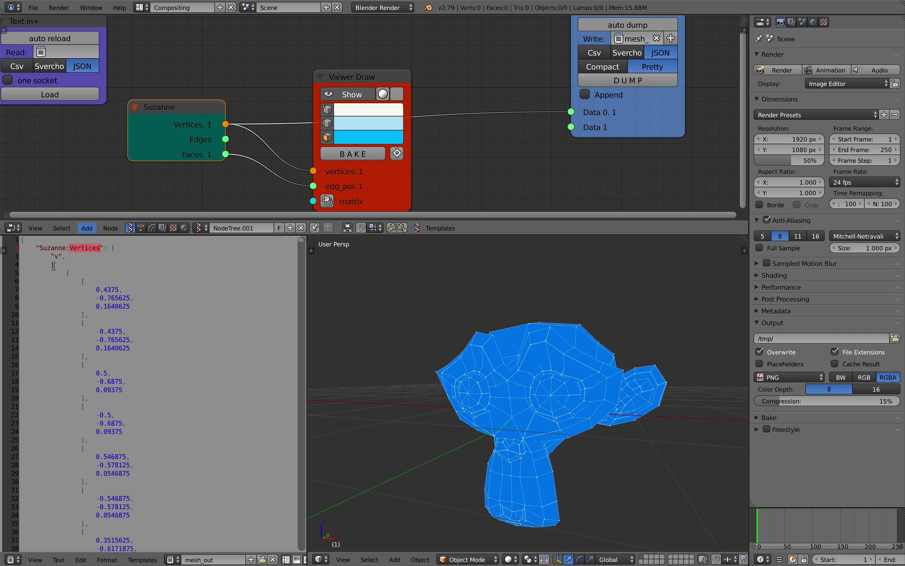
drag(56, 257, 60, 258)
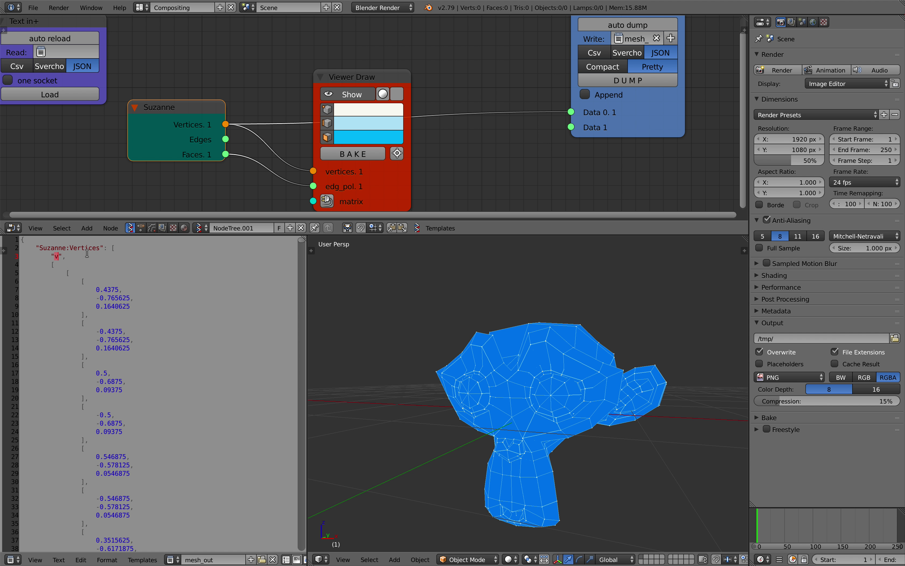
scroll(116, 209, down, 1)
scroll(115, 210, left, 1)
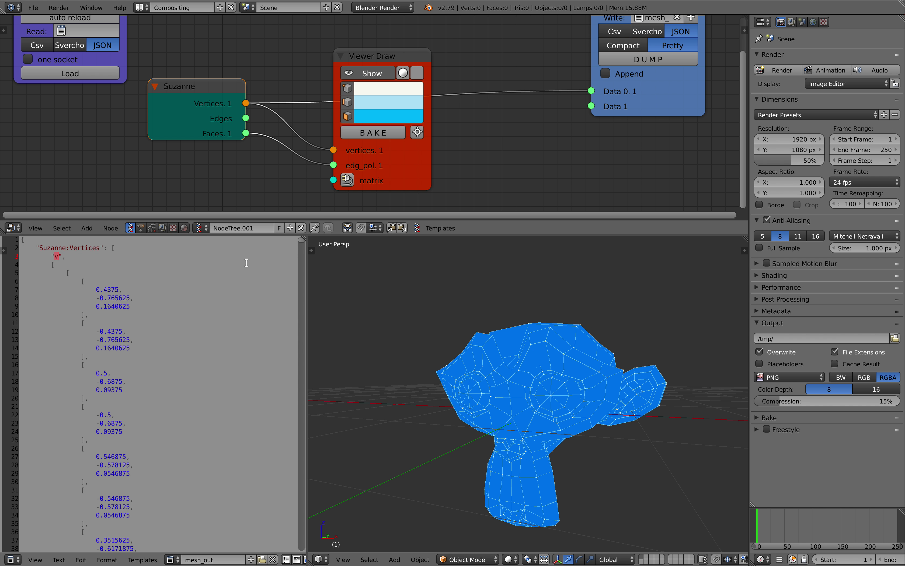
click(302, 248)
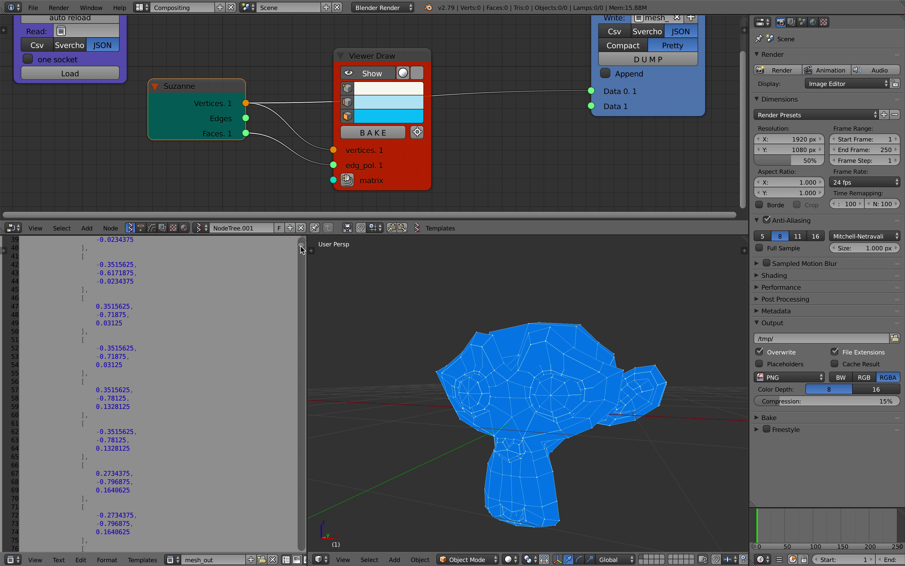
drag(301, 246, 294, 170)
Start animation playback and move the Viewer Draw node out from between Suzanne and Text out+.
key(alt+a)
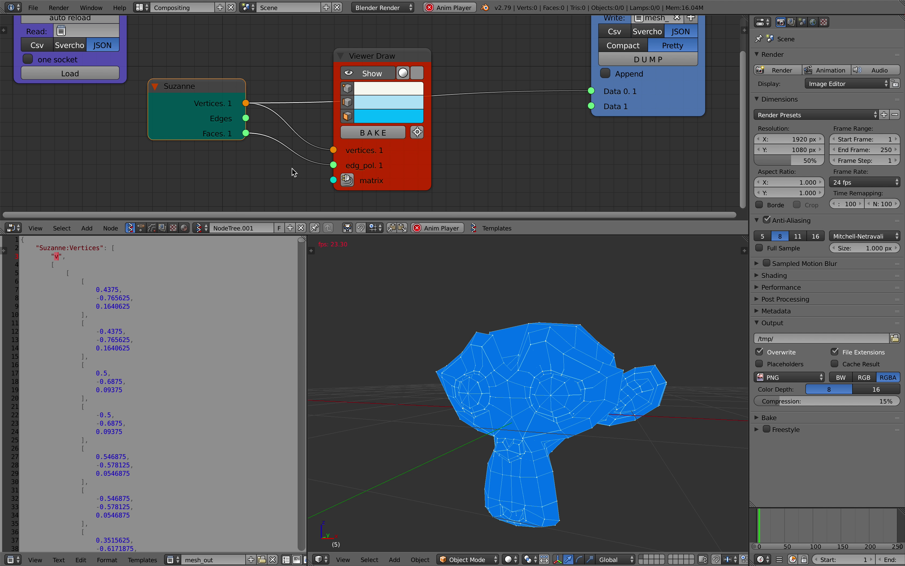
scroll(362, 172, down, 1)
mouse_move(416, 164)
mouse_down()
mouse_move(471, 55)
mouse_move(471, 118)
mouse_up()
mouse_move(392, 124)
middle_down()
mouse_move(411, 94)
mouse_move(413, 102)
middle_up()
Connect Suzanne's Edges output to Data 1 of Text out+ and reposition the Suzanne and Viewer Draw nodes.
drag(284, 92, 579, 82)
drag(256, 87, 314, 80)
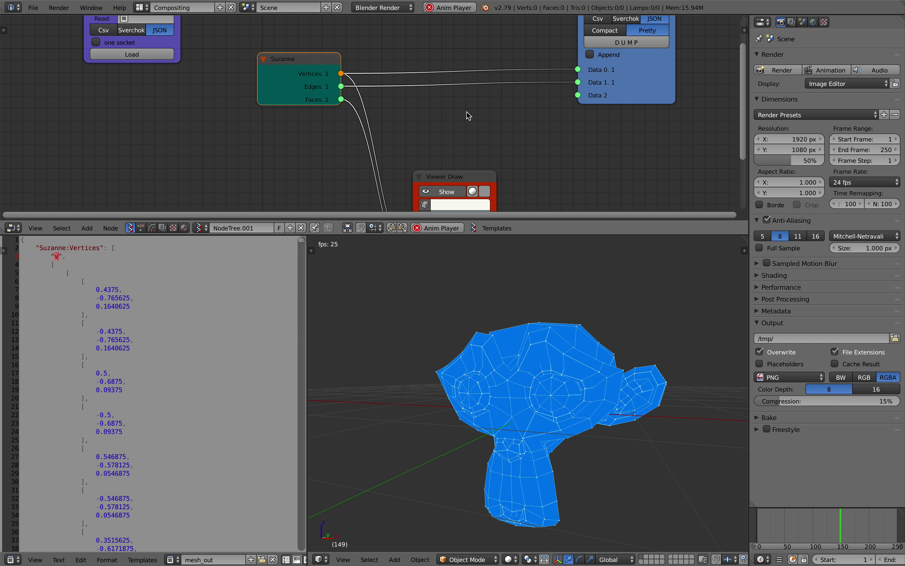
drag(469, 178, 497, 152)
mouse_move(490, 129)
middle_down()
mouse_move(482, 127)
mouse_move(493, 115)
middle_up()
Dump the vertices and edges to mesh_out and examine the index pairs under Suzanne:Edges.
click(605, 47)
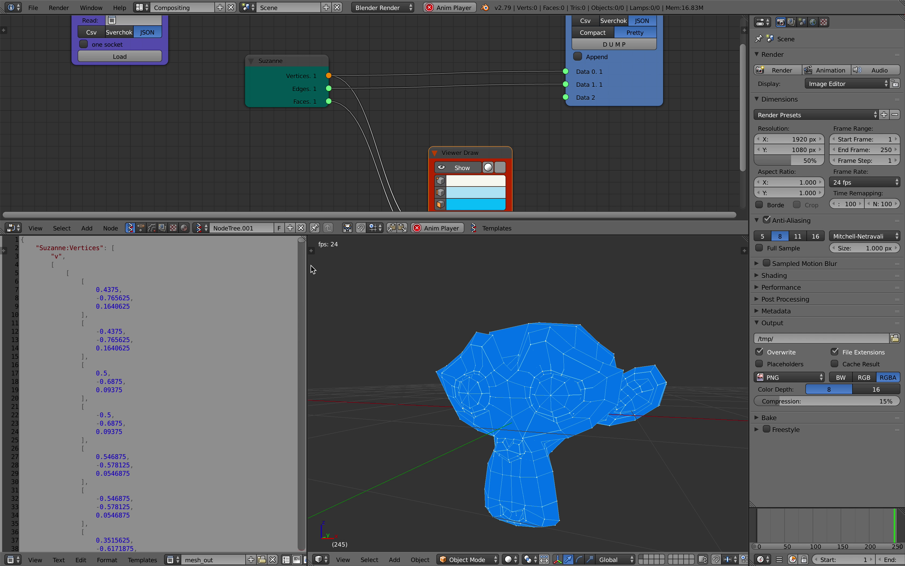
drag(303, 244, 297, 365)
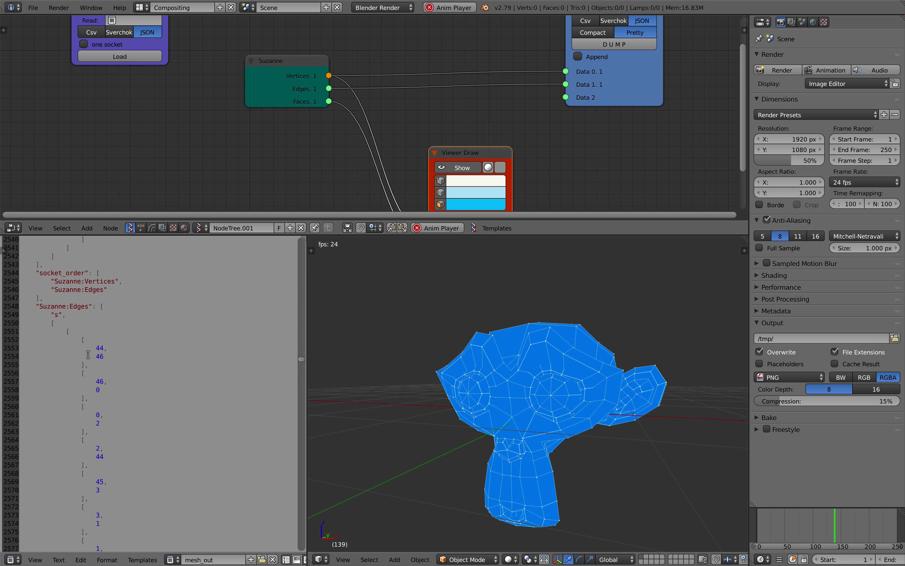
scroll(89, 371, up, 1)
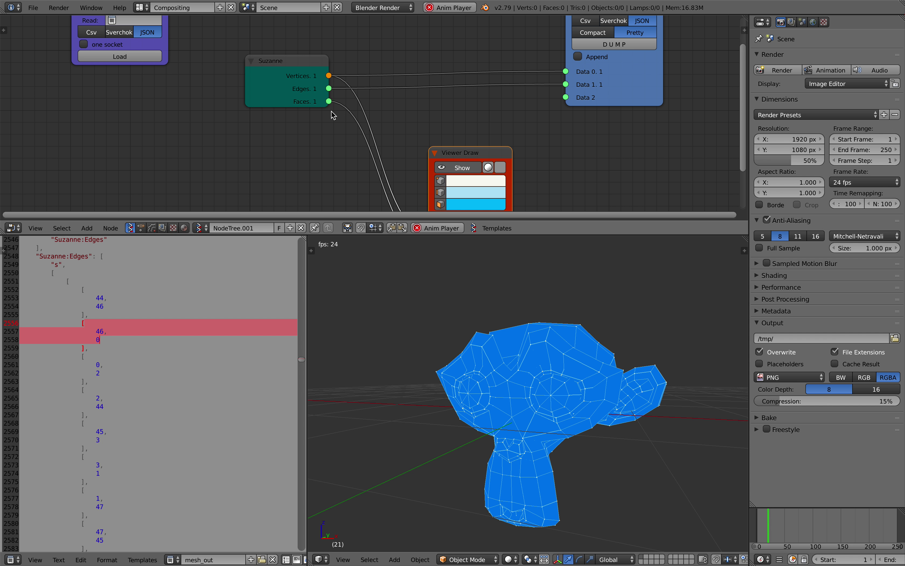
Feed Suzanne's Faces output into Data 1 instead of Edges, dump the data again, and examine the face index lists.
drag(331, 105, 565, 84)
click(596, 45)
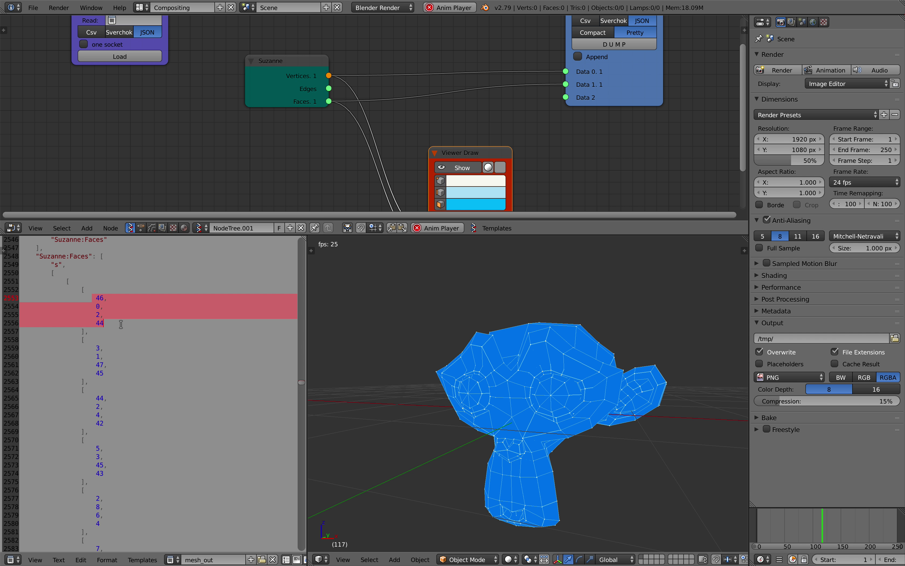
click(100, 346)
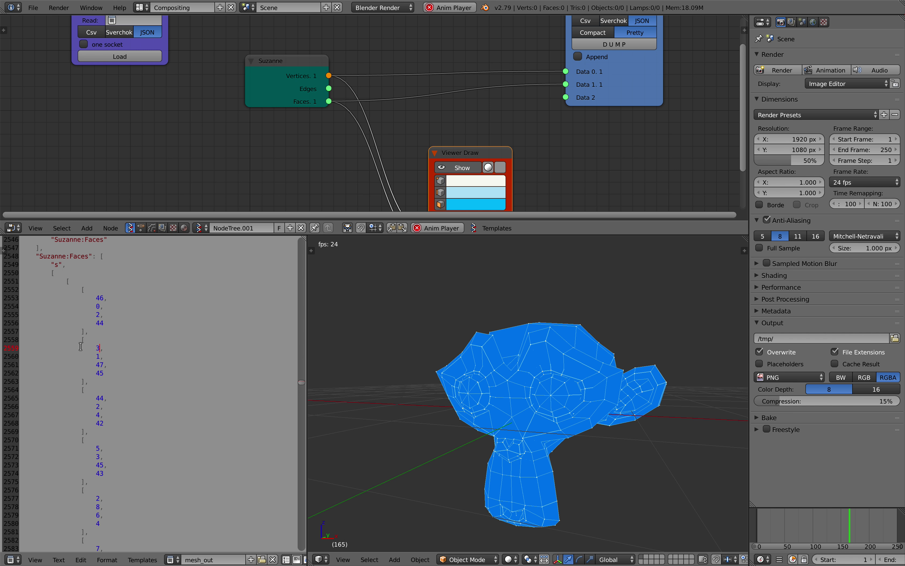
Move the Viewer Draw node slightly up and further away from the Suzanne node.
scroll(94, 367, up, 1)
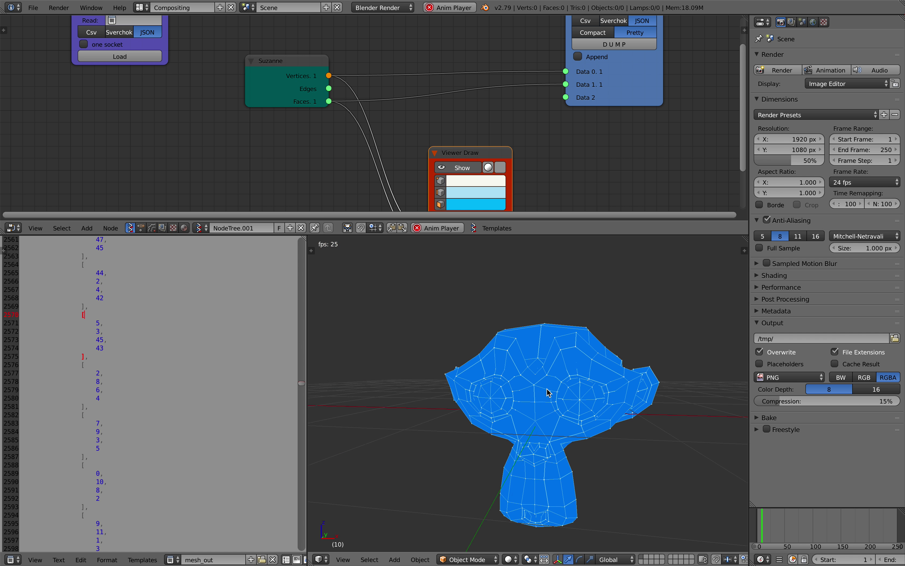
scroll(399, 129, down, 1)
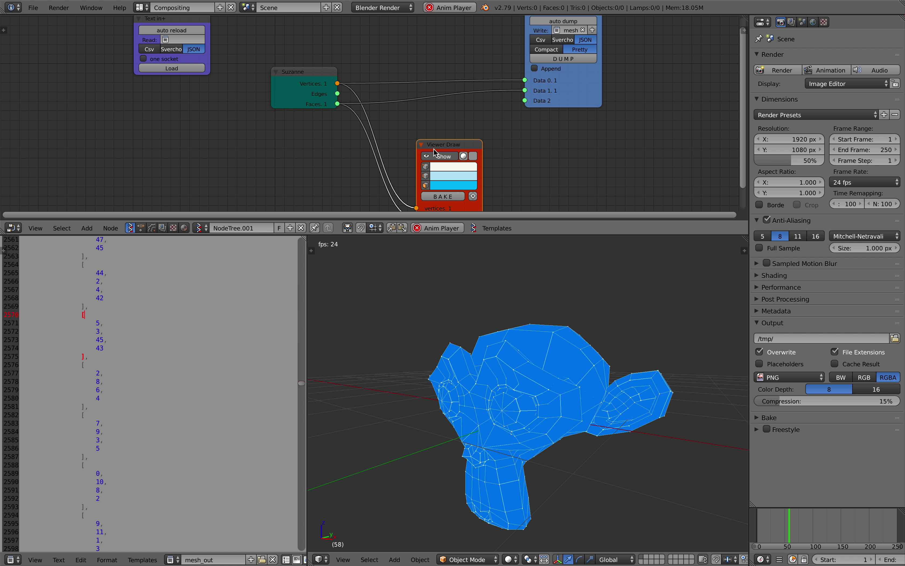
drag(434, 148, 443, 127)
key(ctrl+s)
click(445, 128)
Rename the Suzanne node as Carol in its node properties.
middle_drag(320, 72, 313, 89)
click(313, 89)
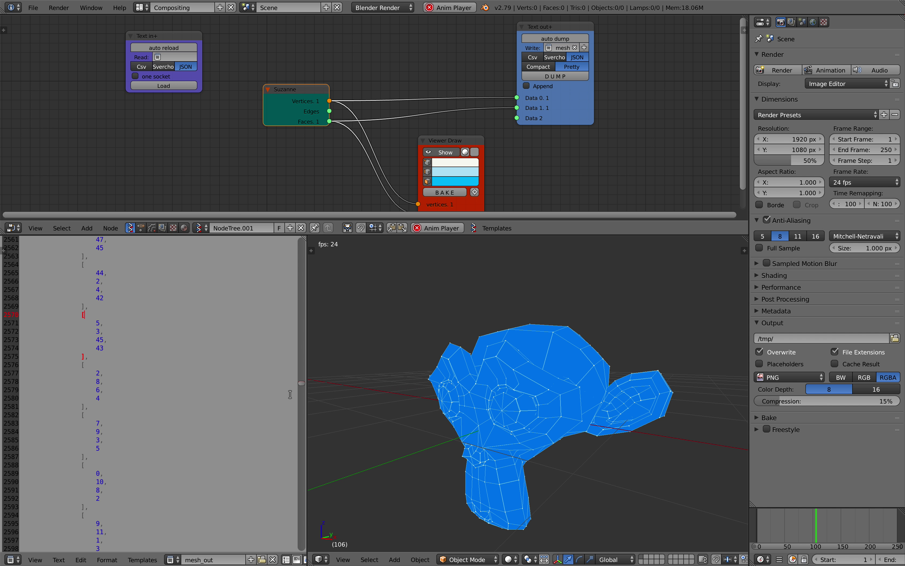
drag(302, 383, 312, 232)
click(741, 30)
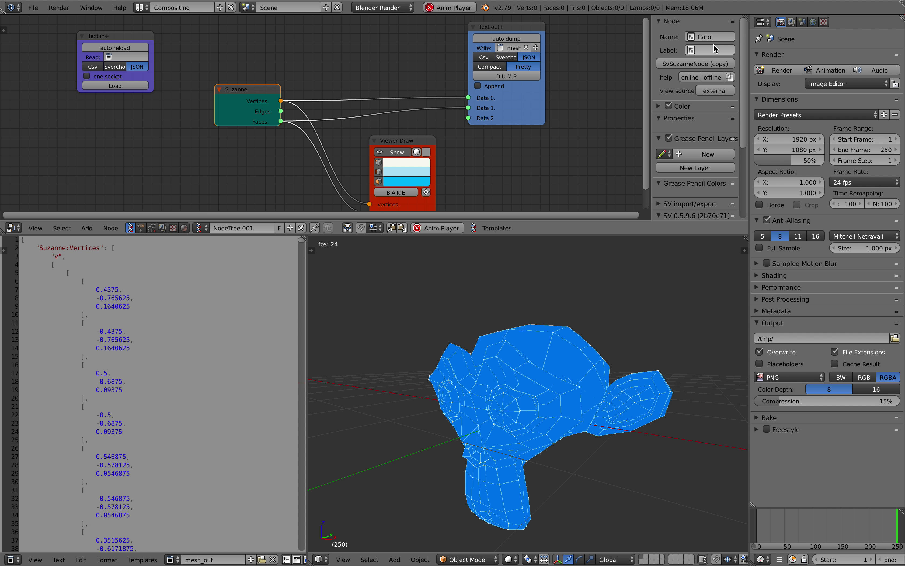
Reconnect Suzanne's Vertices output to Data 0 of Text out+ and dump the data to mesh_out again.
click(522, 76)
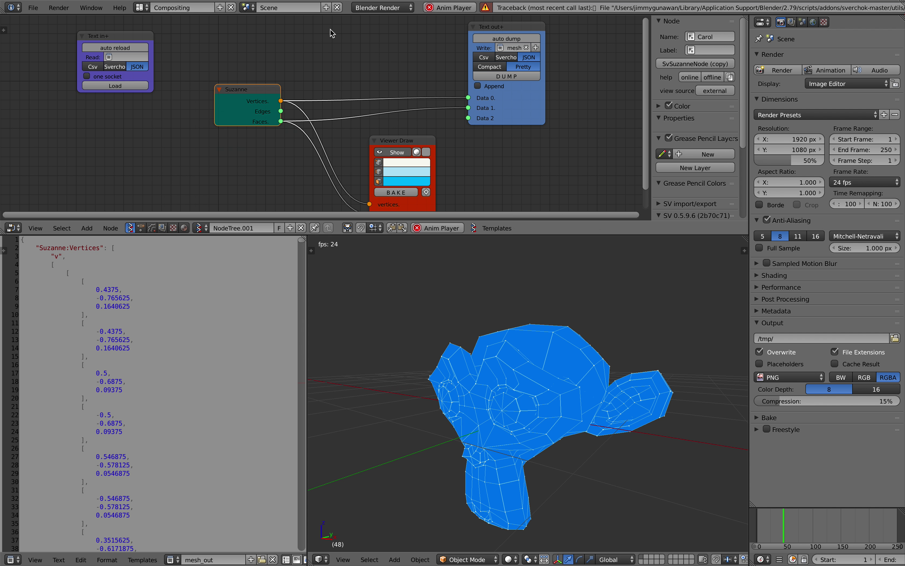
click(518, 75)
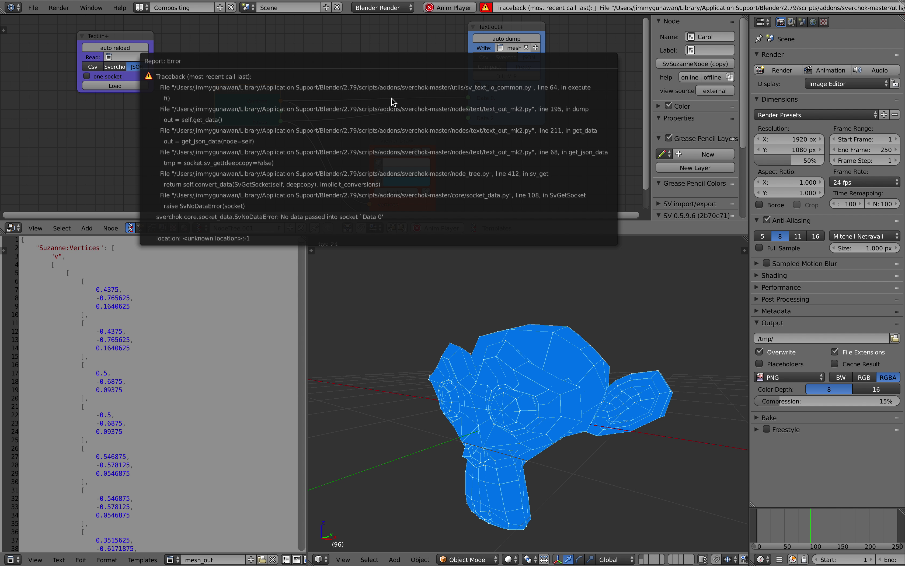
click(472, 100)
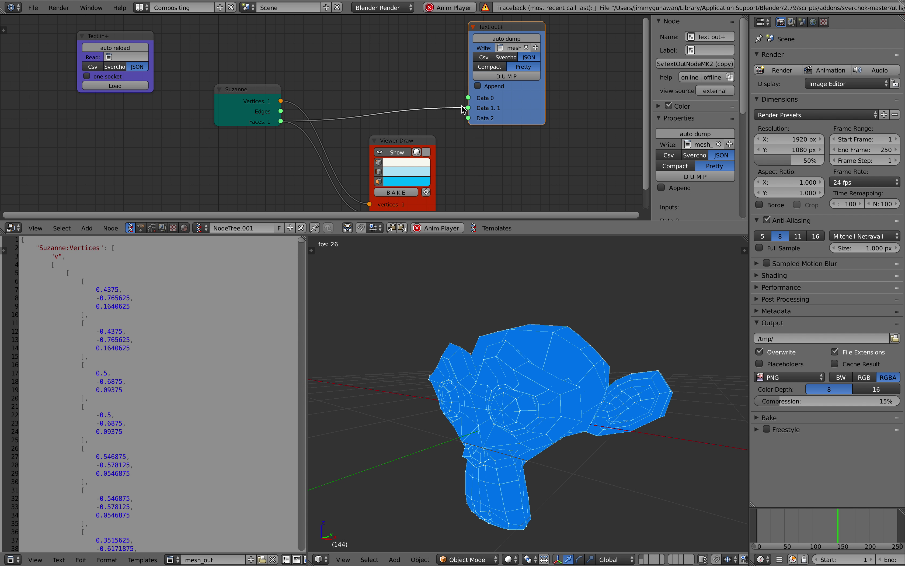
drag(281, 102, 468, 98)
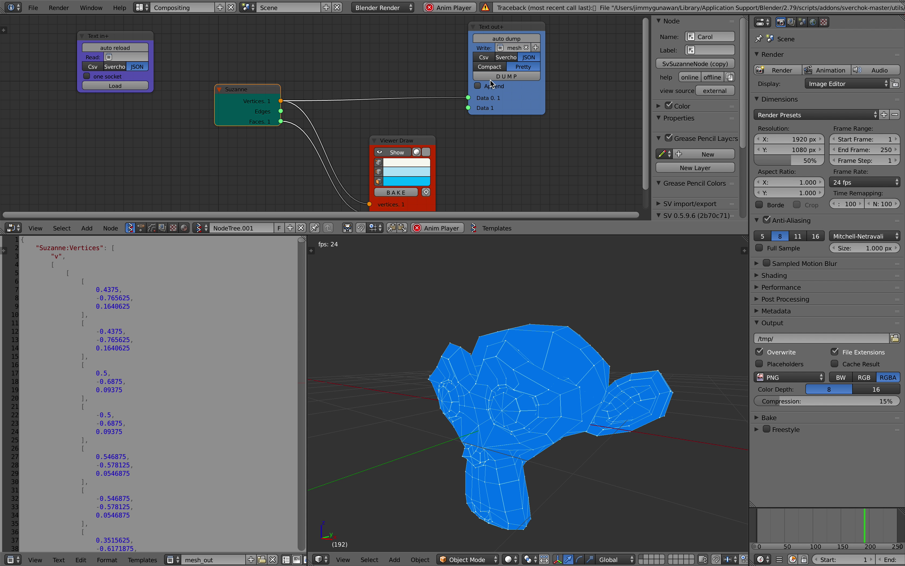
click(495, 77)
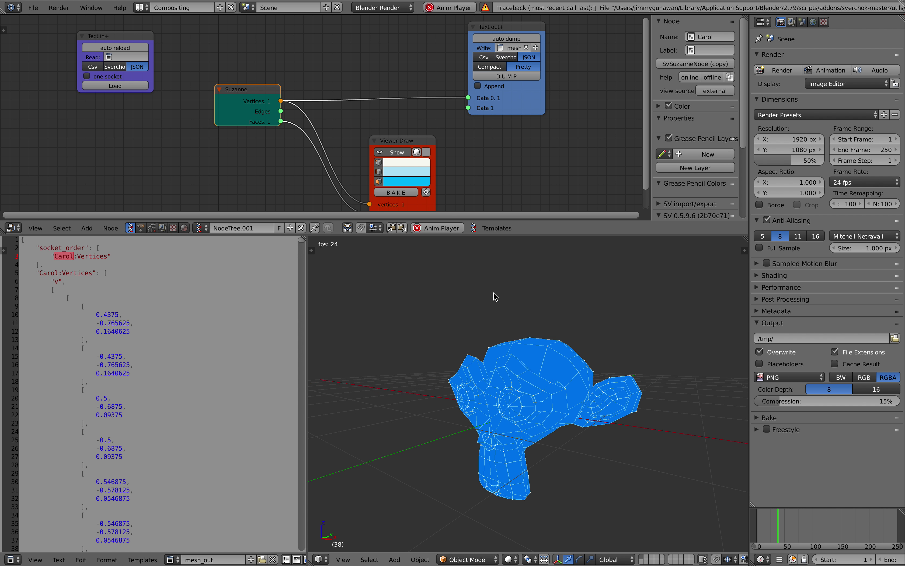
Connect Suzanne's Faces output to Data 1 of Text out+, dump to mesh_out, and examine the face lists under Carol:Faces.
drag(651, 138, 780, 140)
middle_drag(512, 114, 572, 109)
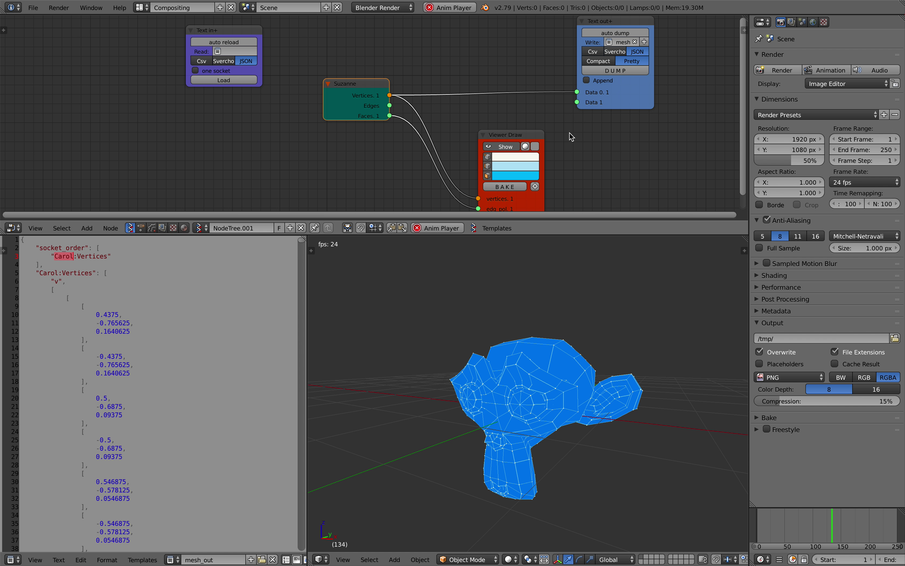
middle_drag(334, 160, 357, 172)
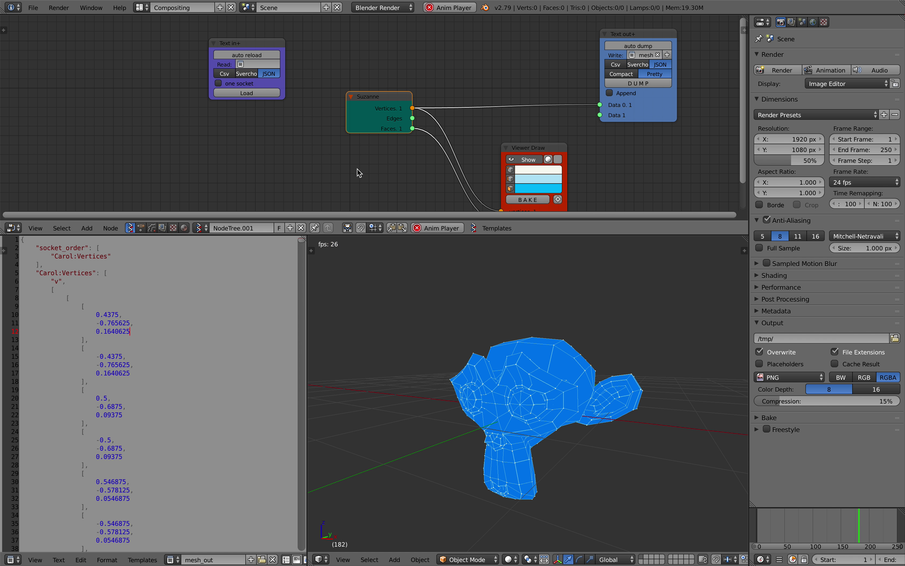
drag(421, 130, 600, 115)
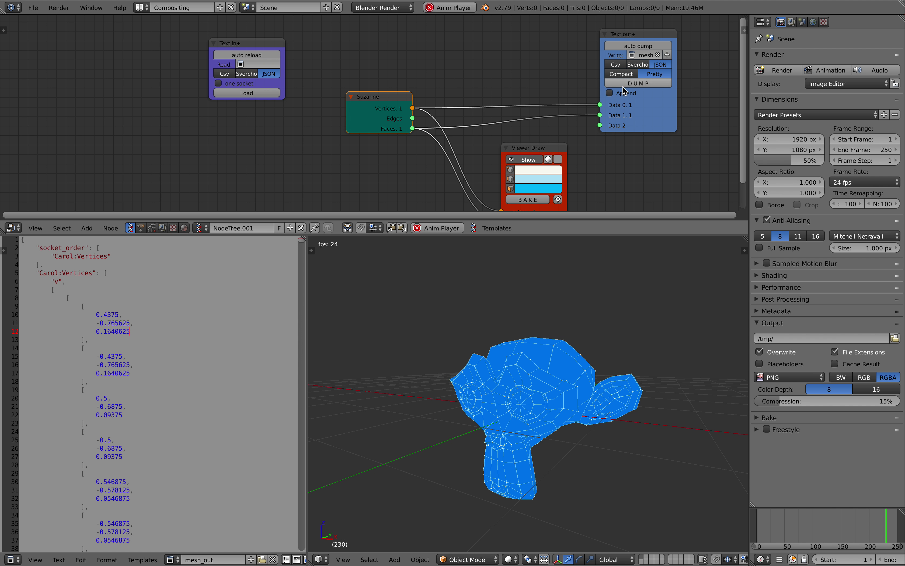
middle_drag(262, 162, 373, 183)
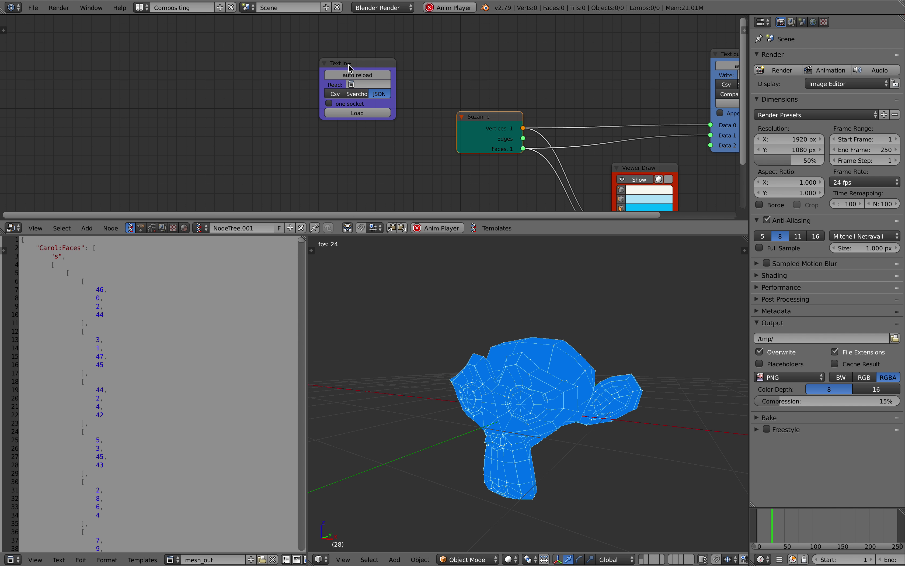
middle_drag(348, 67, 242, 75)
drag(148, 299, 188, 465)
click(161, 382)
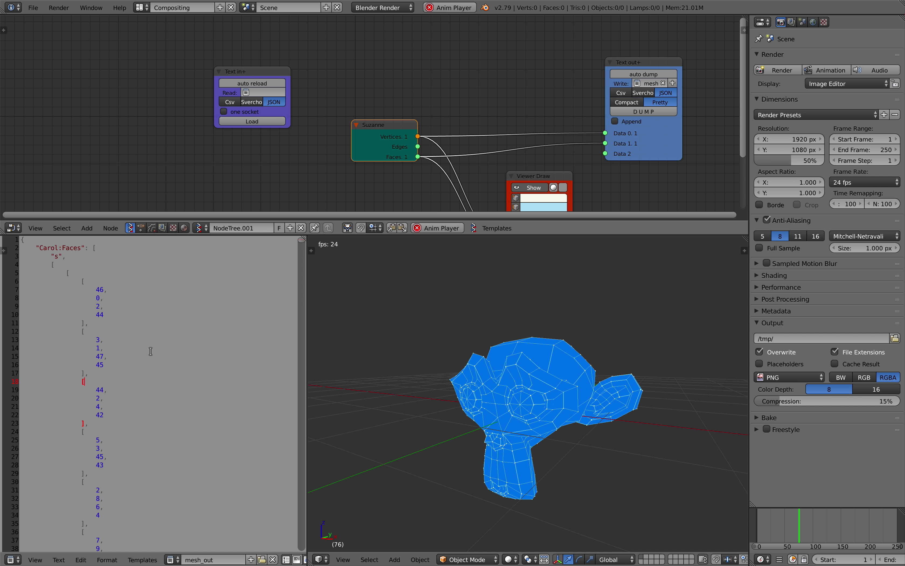
drag(151, 354, 190, 540)
click(239, 390)
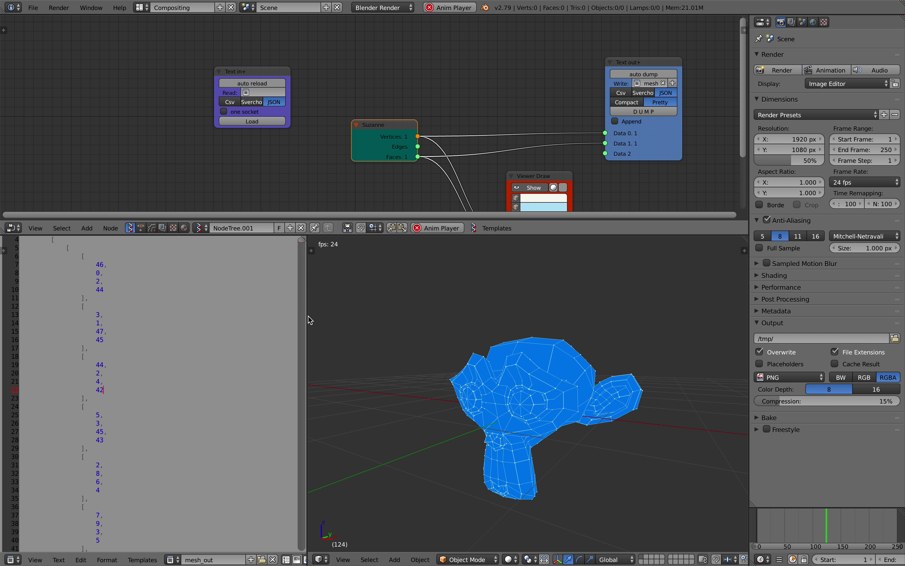
click(305, 316)
Move the Text in+ node into empty space away from Suzanne and load the mesh_out text block as JSON into it.
middle_drag(255, 178, 446, 193)
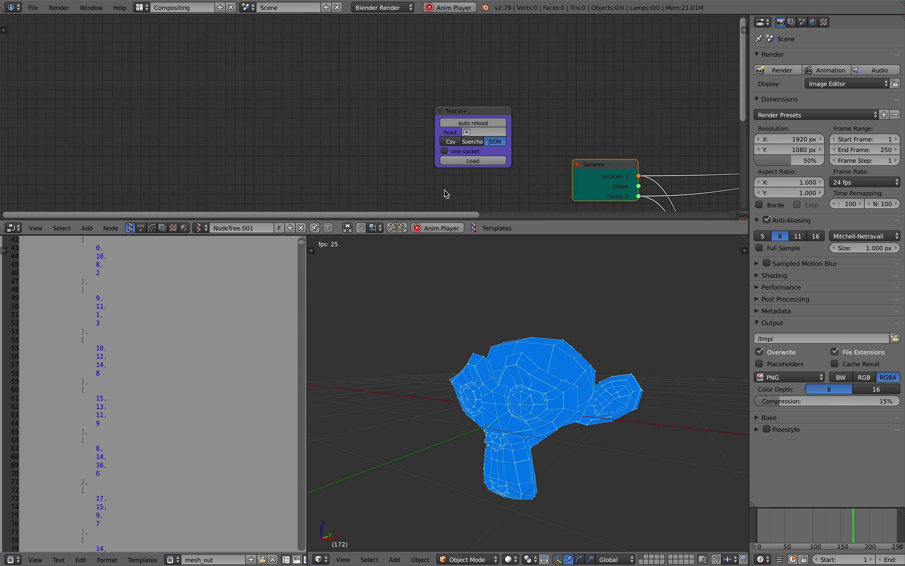
drag(465, 111, 251, 85)
middle_drag(335, 95, 524, 105)
scroll(404, 109, up, 3)
middle_drag(459, 127, 447, 122)
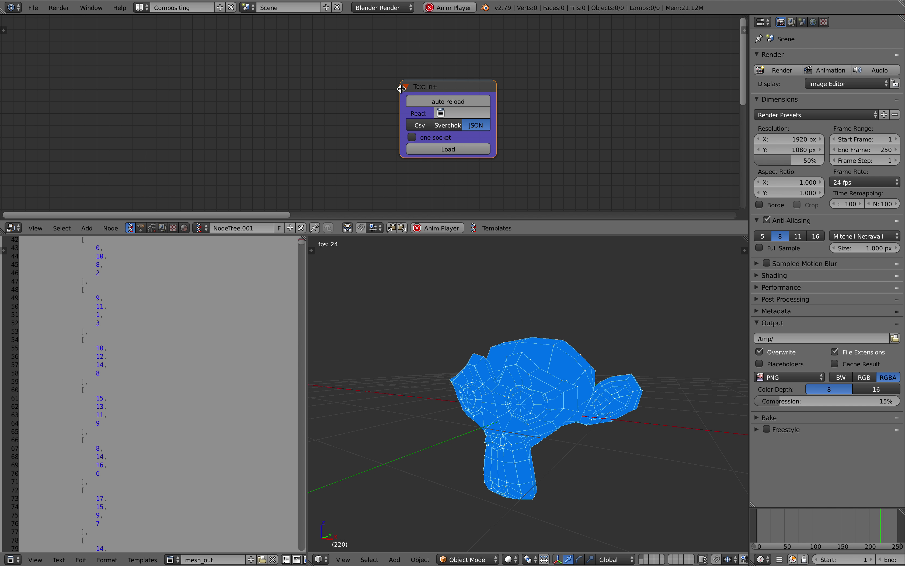
click(448, 114)
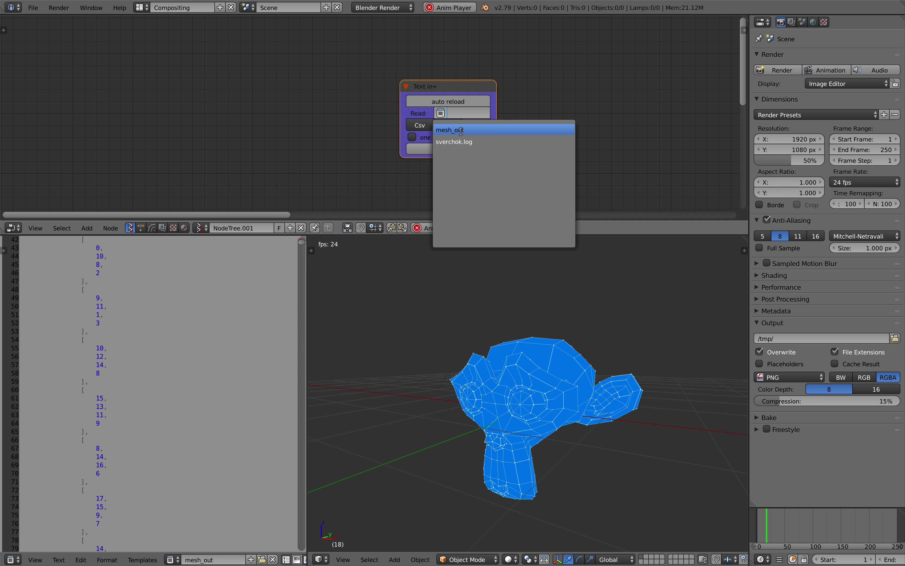
click(461, 130)
click(441, 136)
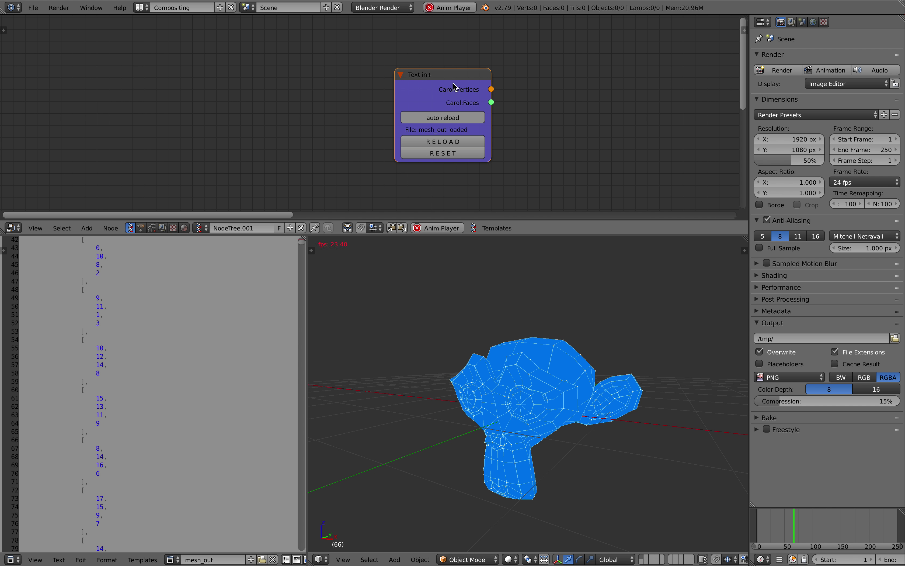
Attach a new Viewer Draw node to the Carol:Vertices and Carol:Faces outputs of Text in+.
drag(453, 83, 288, 75)
scroll(315, 79, up, 3)
scroll(261, 85, up, 3)
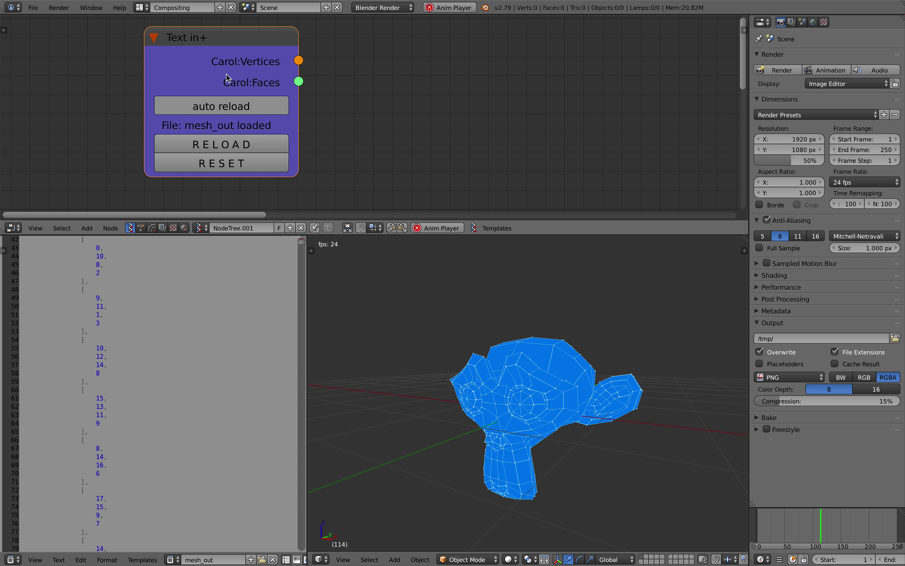
middle_drag(227, 74, 200, 93)
drag(272, 80, 346, 56)
scroll(349, 96, down, 4)
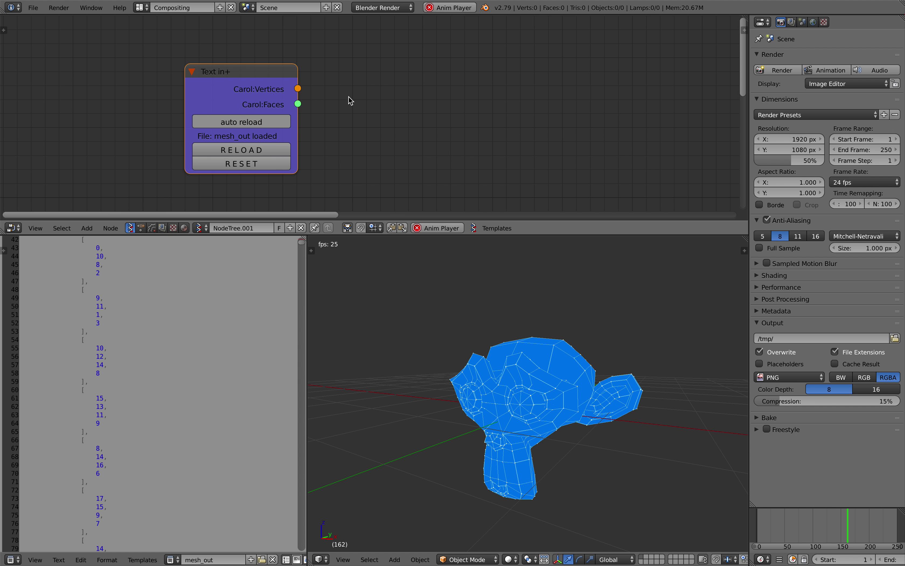
shift+right_click(271, 75)
click(275, 77)
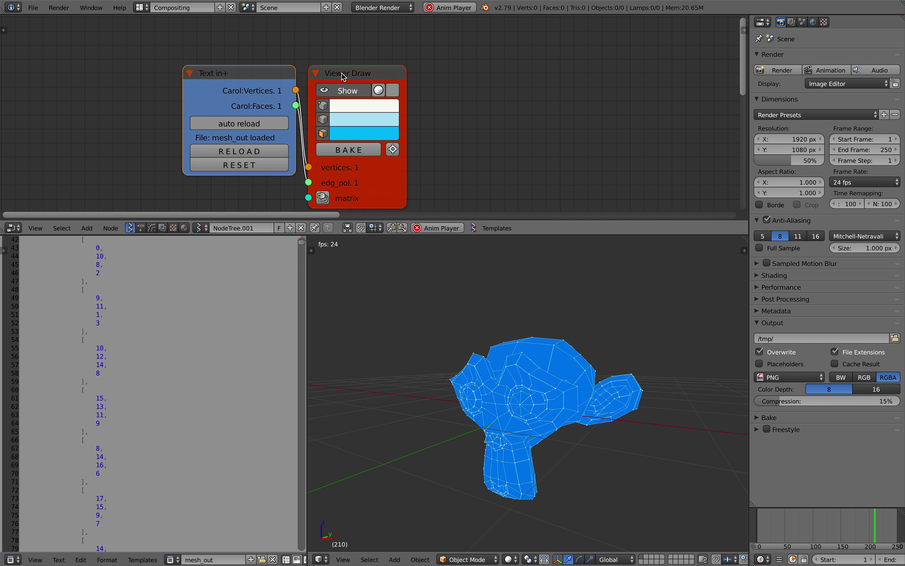
Move the new Viewer Draw node away from Text in+ and set its face colour to pink (R 0.899, G 0.391, B 0.627).
drag(360, 75, 396, 45)
click(404, 106)
click(436, 183)
drag(436, 183, 437, 186)
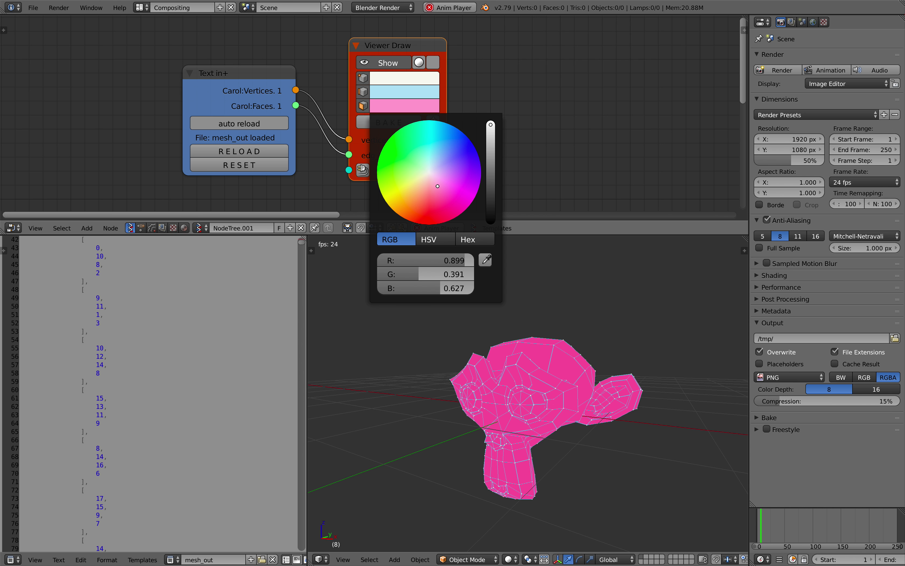
Add a Matrix in node to the pink Viewer Draw's matrix input and set its X location to 3.480.
click(363, 171)
drag(204, 86, 227, 165)
middle_drag(229, 158, 226, 98)
drag(226, 98, 251, 157)
click(188, 157)
middle_drag(611, 358, 521, 326)
scroll(536, 323, down, 1)
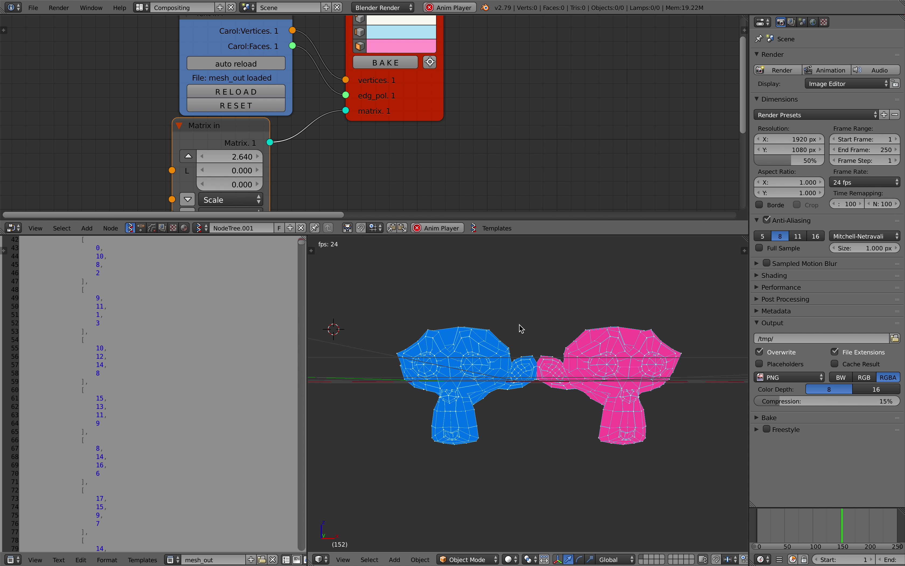
drag(231, 156, 242, 156)
scroll(549, 296, down, 1)
scroll(549, 295, down, 2)
Compare the Suzanne and Text out+ chain with the Text in+ chain, along with the mesh_out data and both drawn heads.
middle_drag(469, 85, 232, 86)
mouse_move(674, 123)
middle_down()
mouse_move(364, 111)
mouse_move(161, 26)
middle_up()
scroll(262, 94, down, 4)
middle_drag(284, 247, 232, 272)
middle_drag(288, 88, 275, 114)
drag(277, 74, 263, 80)
middle_drag(269, 95, 259, 109)
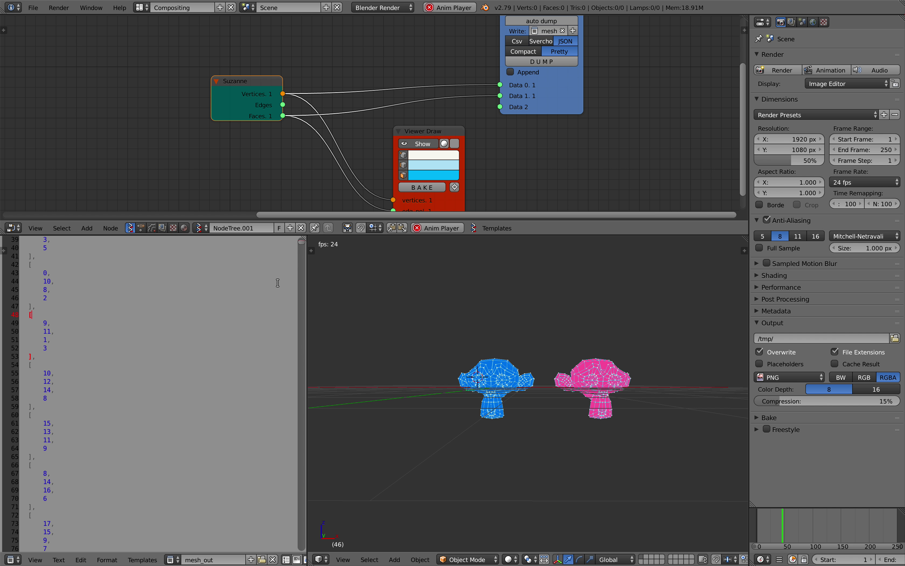
scroll(85, 127, down, 1)
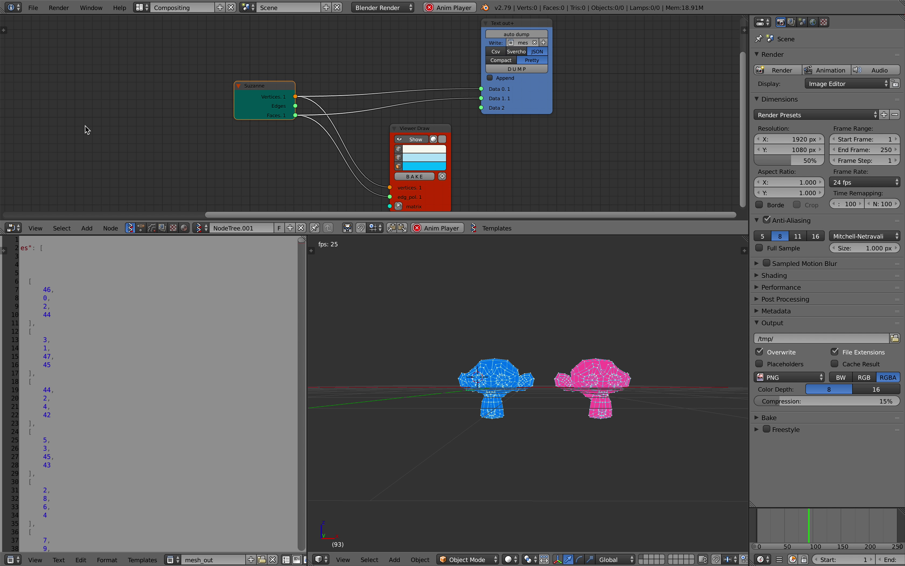
middle_drag(85, 128, 299, 128)
mouse_move(475, 154)
middle_down()
mouse_move(402, 164)
mouse_move(325, 157)
mouse_move(487, 140)
middle_up()
mouse_move(267, 122)
middle_down()
mouse_move(332, 161)
mouse_move(317, 137)
mouse_move(449, 142)
middle_up()
scroll(332, 161, up, 1)
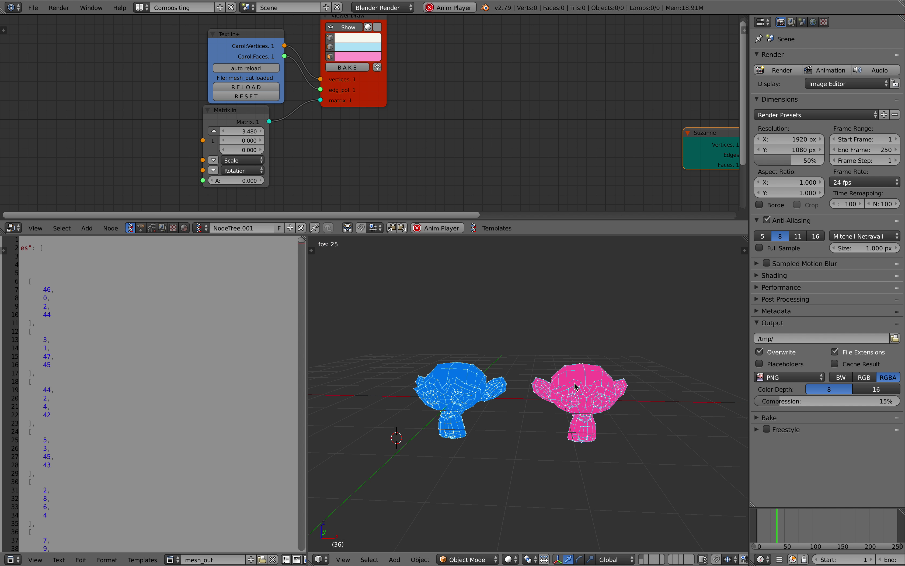
Stop the animation playback and open the recent file controling_ramp_using_nodes_007.blend.
key(Escape)
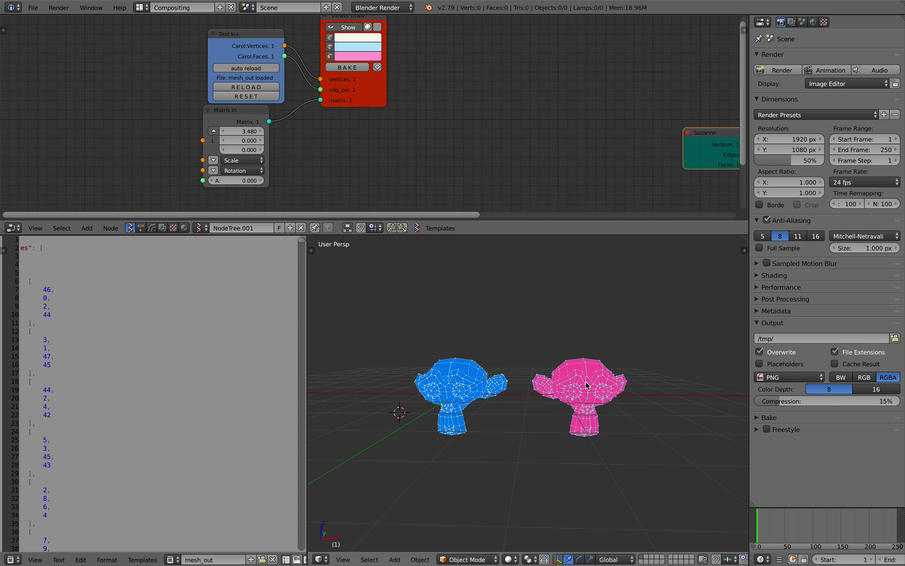
drag(348, 279, 675, 506)
click(33, 7)
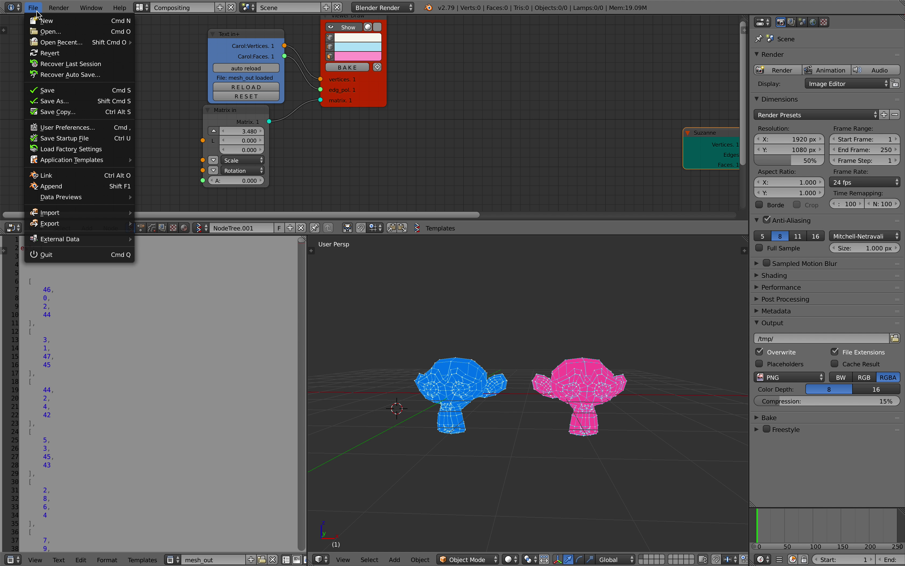
mouse_move(53, 42)
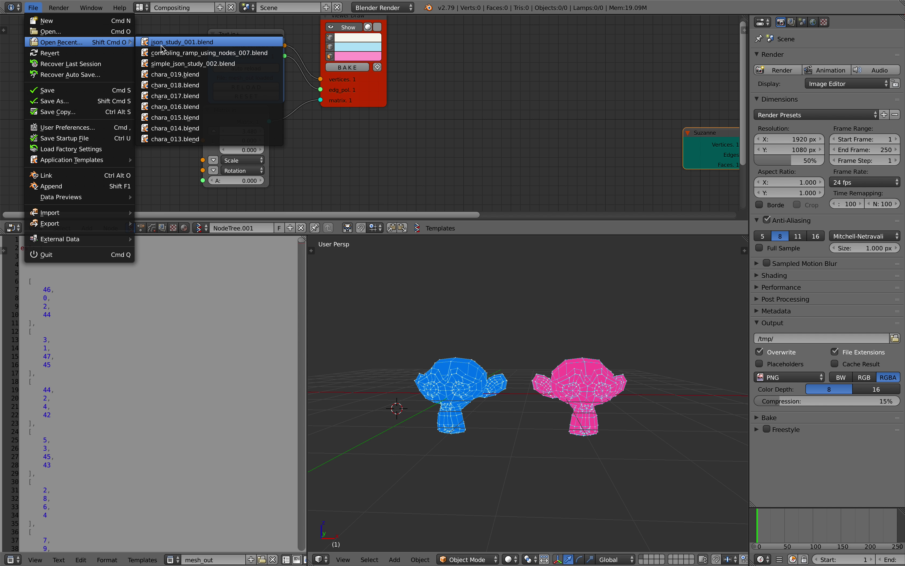
click(205, 56)
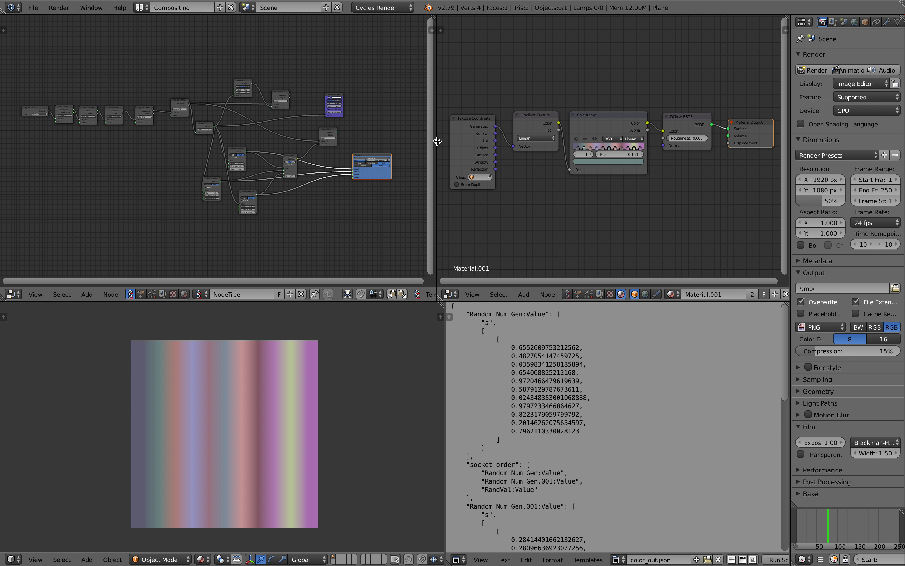
Widen the Sverchok node editor beside the material nodes and view the striped plane at an angle.
drag(437, 145, 461, 146)
scroll(357, 361, up, 1)
scroll(357, 362, down, 1)
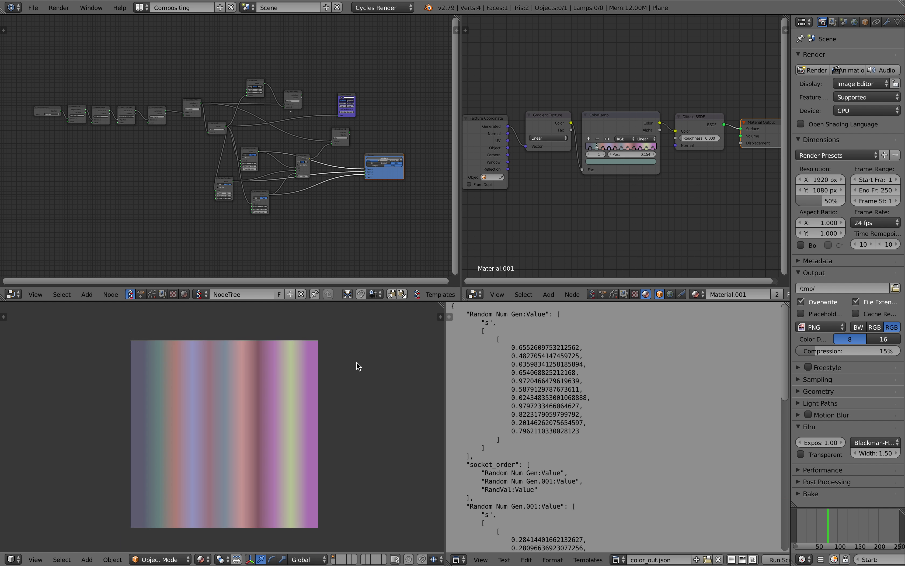
scroll(357, 358, up, 1)
middle_drag(357, 362, 433, 336)
Move the ColorRamp node slightly higher in the Material.001 node tree.
middle_drag(612, 220, 611, 219)
scroll(621, 210, up, 3)
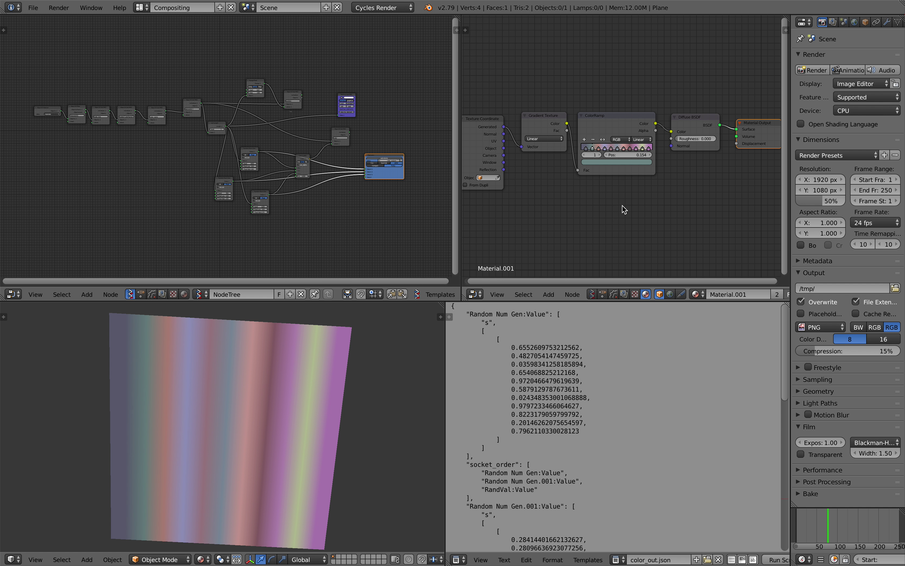
click(659, 129)
drag(658, 126, 658, 114)
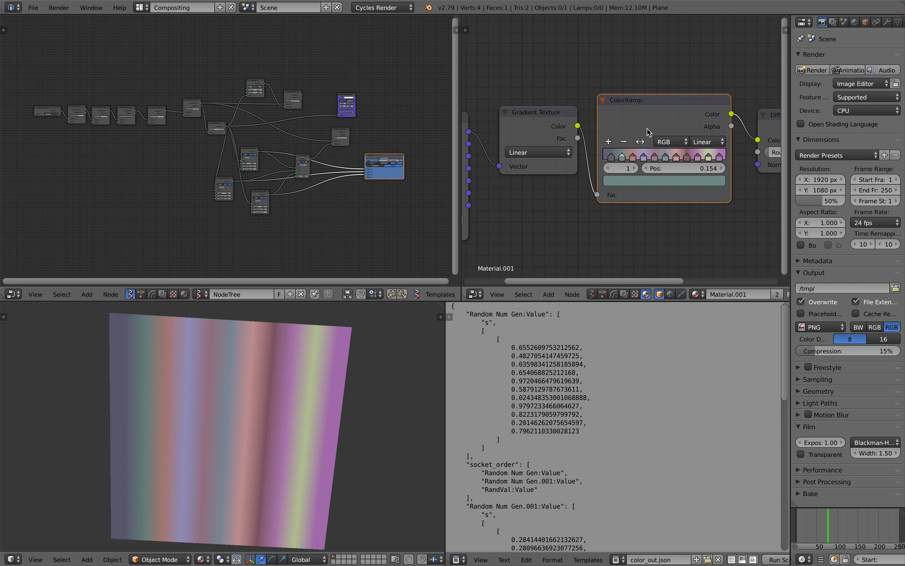
middle_drag(653, 124, 663, 119)
Examine the Sverchok random number nodes and their links into the blue text output node.
middle_drag(373, 159, 255, 175)
scroll(352, 155, up, 1)
scroll(293, 170, up, 7)
scroll(255, 175, down, 3)
scroll(652, 105, down, 3)
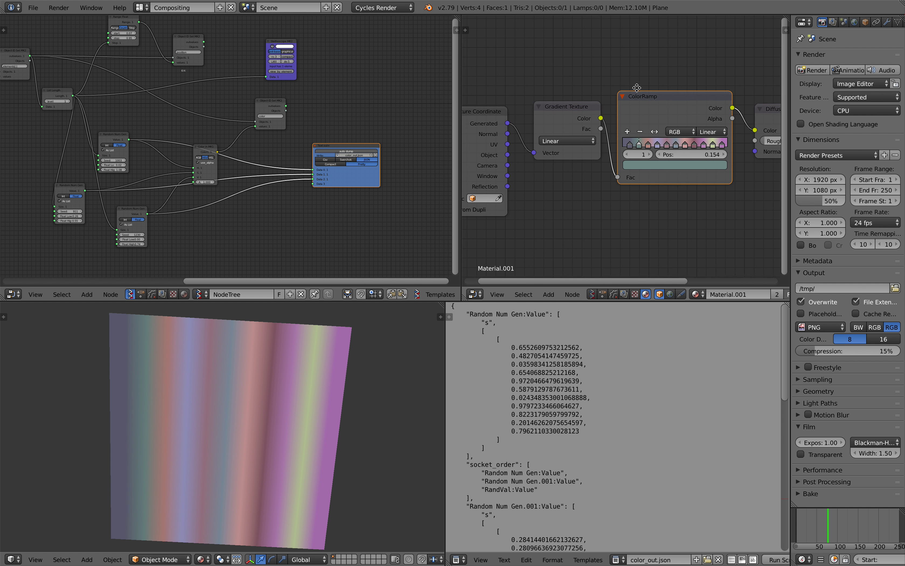
Widen the material node editor and frame the ColorRamp between the Gradient Texture and Diffuse BSDF nodes.
drag(462, 75, 356, 73)
middle_drag(653, 141, 600, 142)
scroll(564, 135, down, 2)
scroll(582, 140, up, 2)
scroll(538, 134, up, 2)
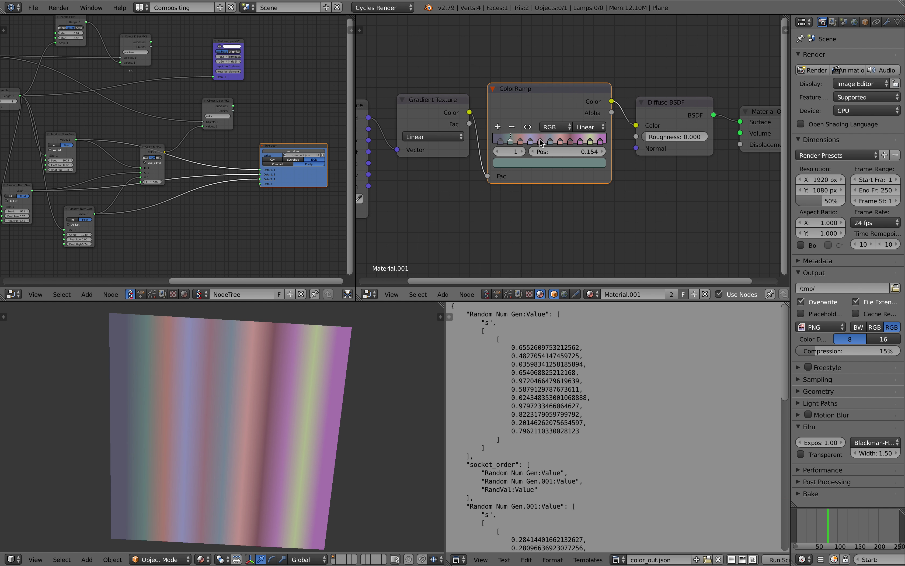
scroll(534, 151, up, 1)
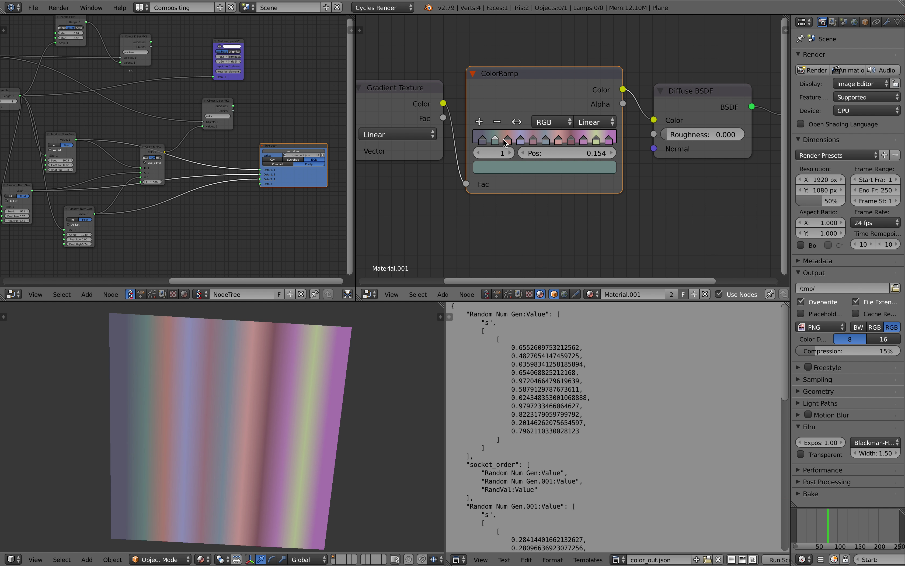
Set the stop value of the Sverchok Range Float node to 0.89 to shift the color stops.
scroll(124, 120, up, 2)
middle_drag(154, 131, 202, 172)
scroll(201, 165, up, 2)
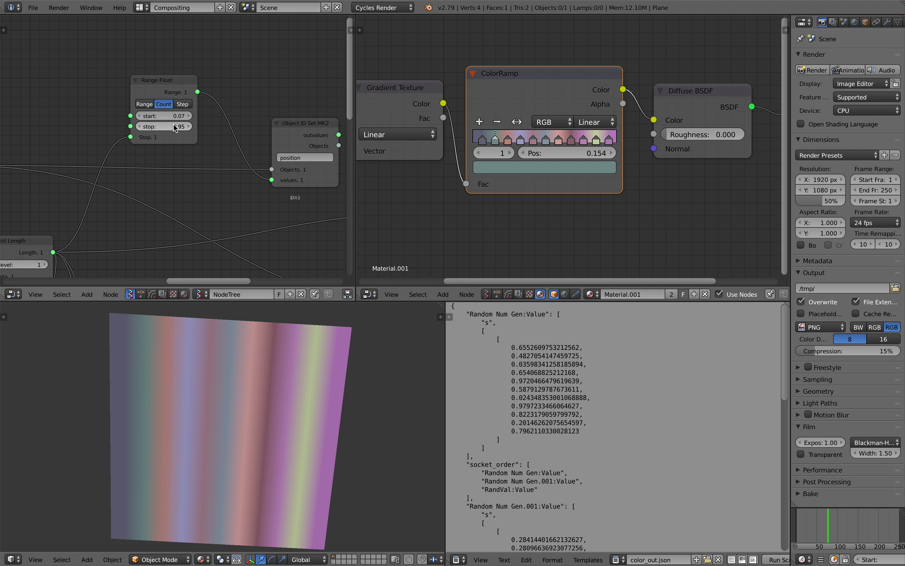
drag(164, 116, 179, 126)
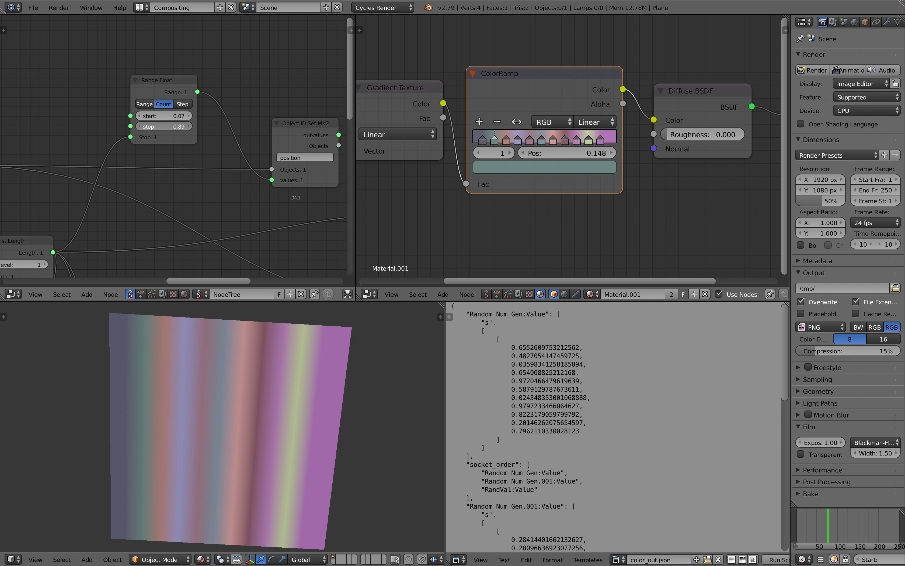
Nudge the ColorRamp node slightly upward in the Material.001 node tree and frame it closely.
scroll(276, 191, down, 6)
middle_drag(277, 191, 257, 143)
scroll(248, 155, down, 2)
middle_drag(188, 181, 172, 125)
scroll(235, 135, down, 2)
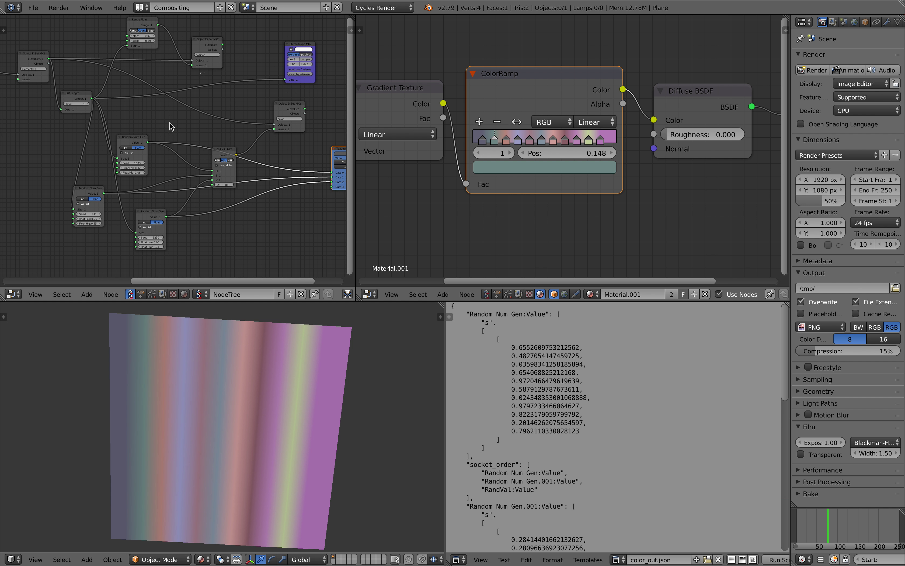
middle_drag(243, 139, 178, 142)
scroll(445, 162, up, 2)
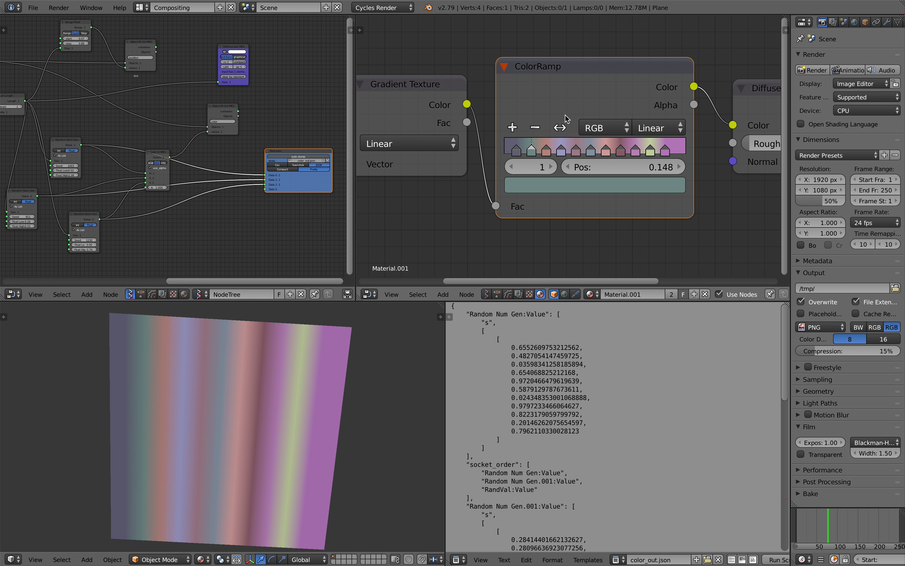
middle_drag(575, 73, 571, 72)
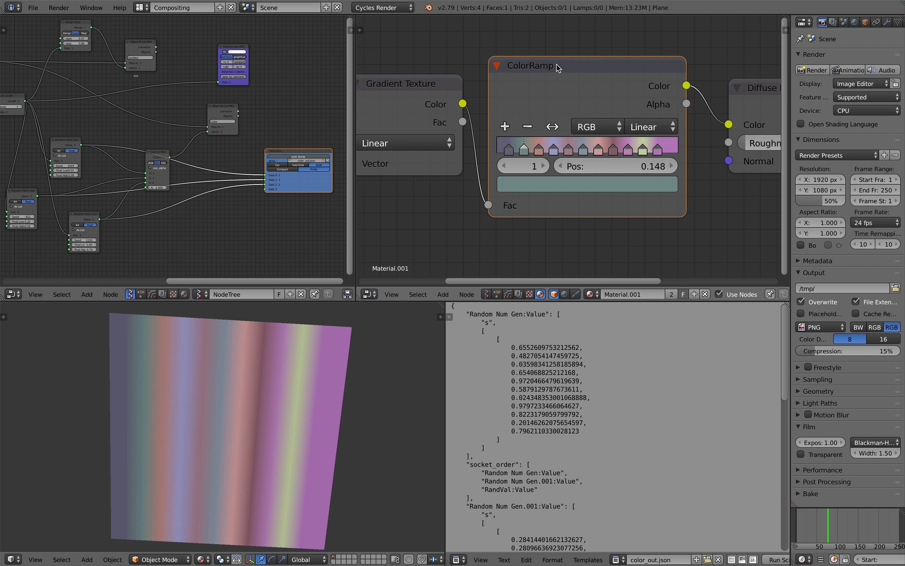
drag(557, 68, 562, 64)
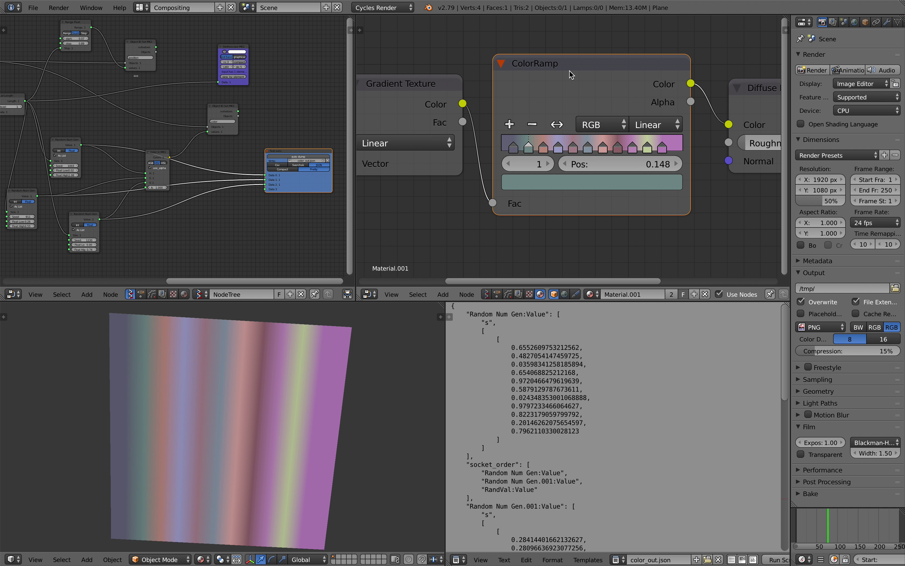
scroll(569, 71, down, 1)
middle_drag(570, 71, 555, 73)
scroll(538, 97, up, 1)
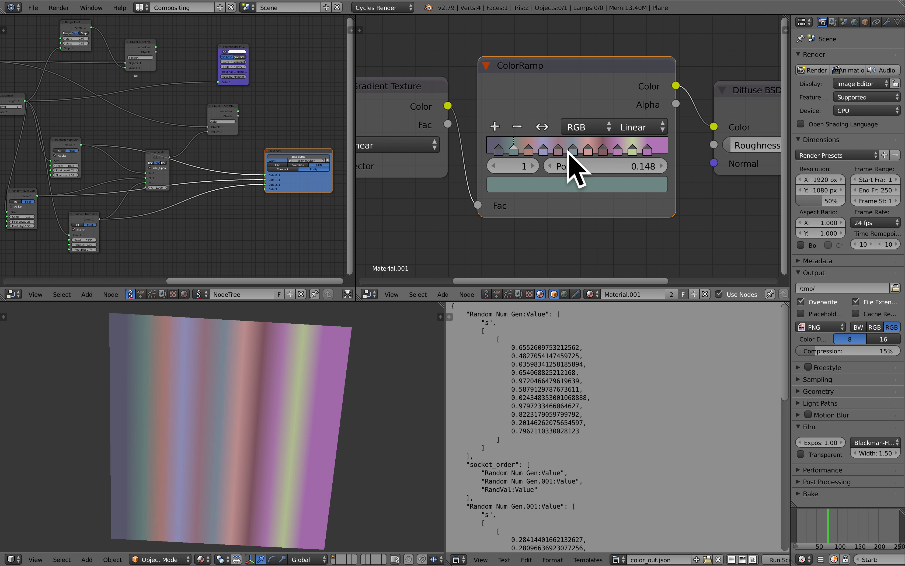
Remove color stops from the ColorRamp until two remain, and move the timeline to about frame 100.
click(518, 131)
click(519, 131)
click(519, 131)
click(519, 132)
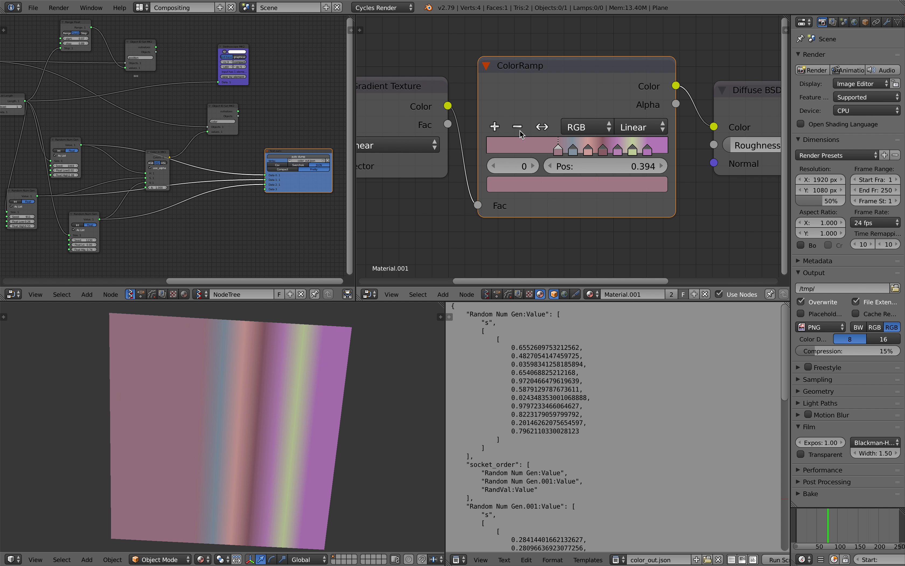
click(520, 132)
click(519, 132)
click(520, 132)
click(520, 133)
click(521, 134)
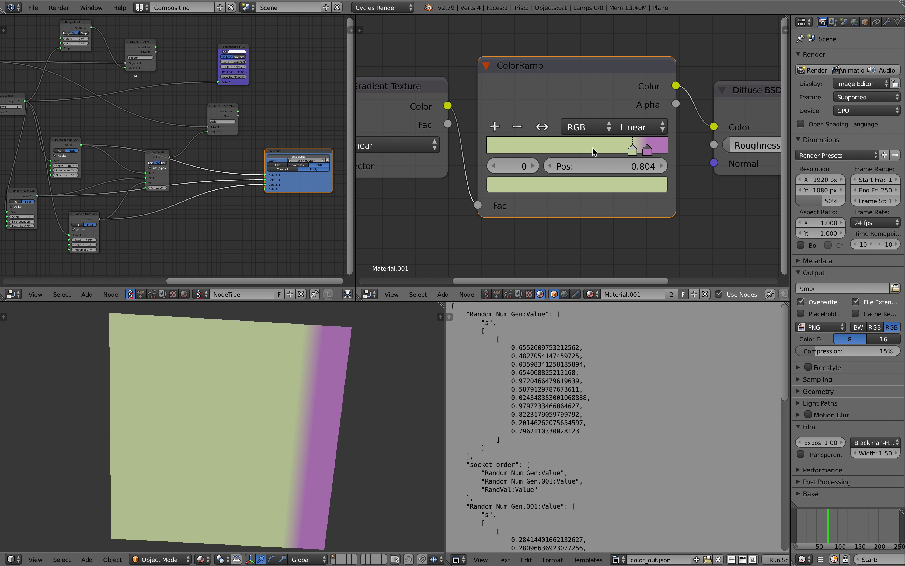
drag(553, 158, 532, 159)
click(839, 529)
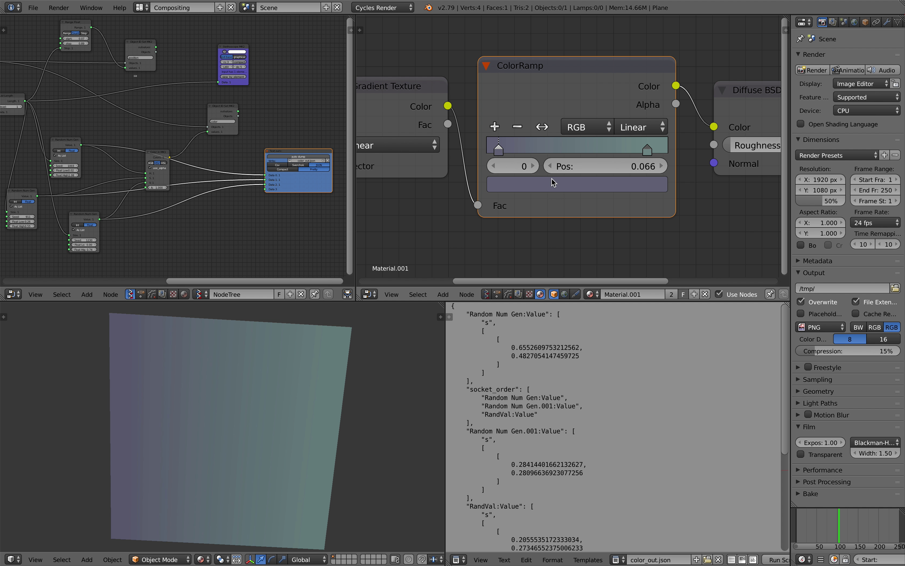
Set the Range Float start to 0.13 and stop to 0.77, and shift the ColorRamp's first stop to 0.131.
scroll(165, 164, up, 5)
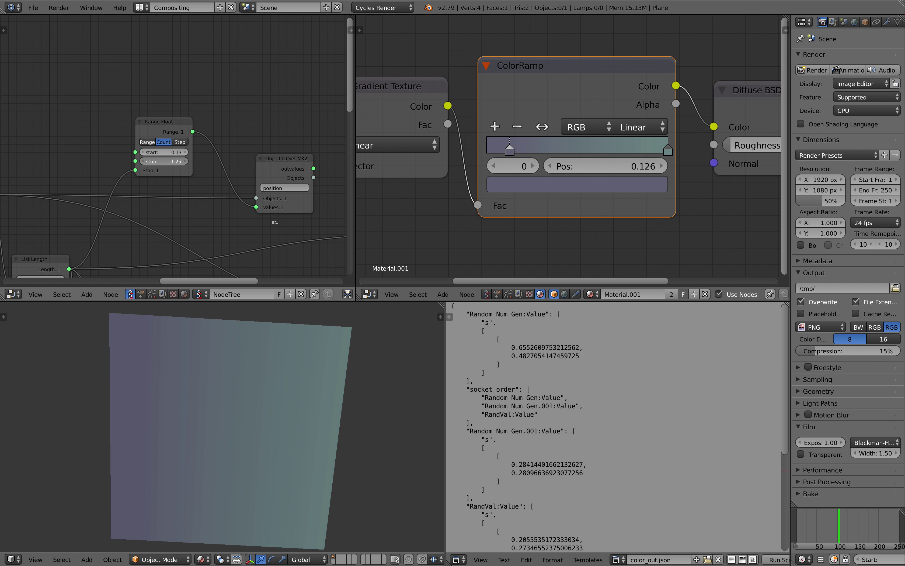
drag(164, 161, 148, 162)
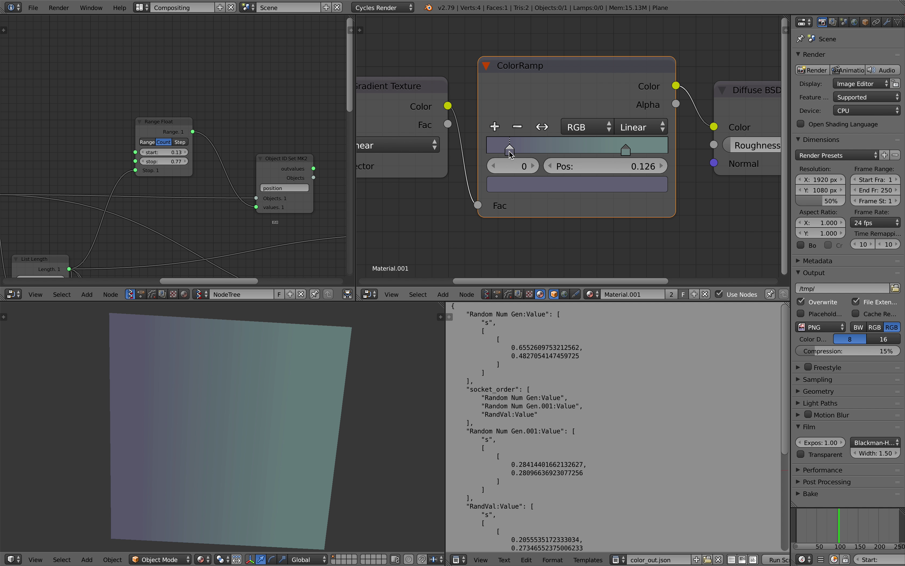
drag(514, 152, 515, 152)
Reveal the Info log to read the Range Float start_ and stop_ entries, and collapse it again.
drag(483, 15, 477, 71)
scroll(165, 44, up, 4)
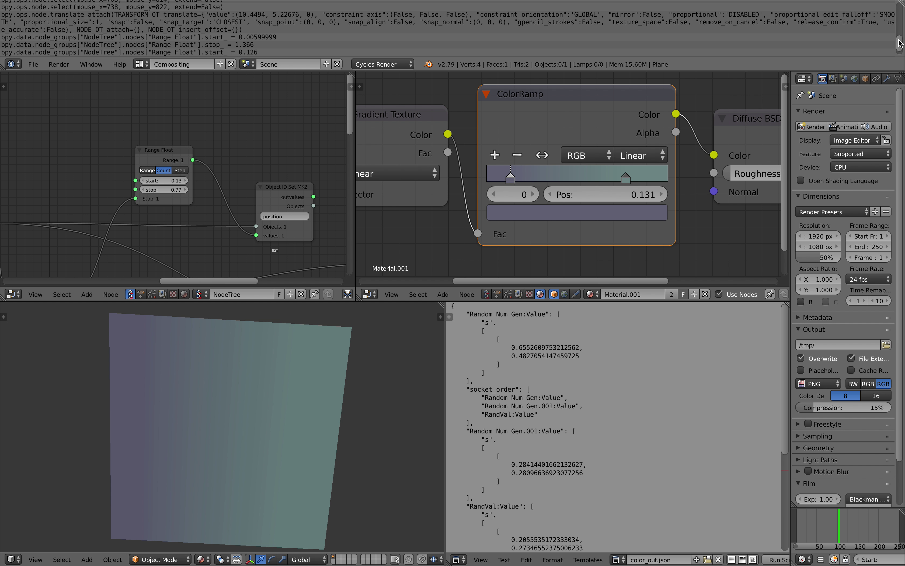
scroll(899, 43, down, 1)
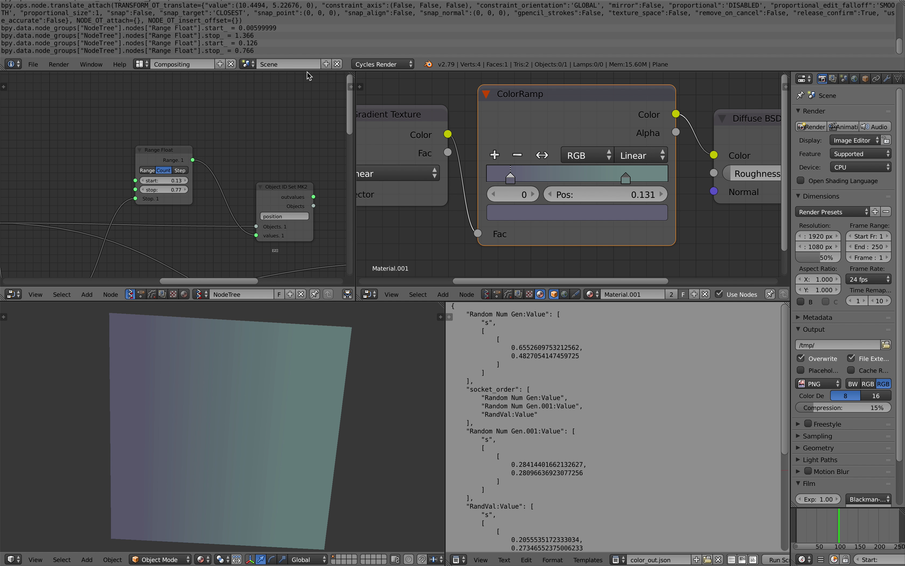
drag(311, 72, 311, 16)
Set the seeds of the three Random Num Gen nodes to 1165, 1035 and 1432 for different ramp colors.
middle_drag(181, 247, 197, 42)
scroll(155, 184, down, 2)
middle_drag(154, 170, 160, 113)
scroll(160, 114, up, 3)
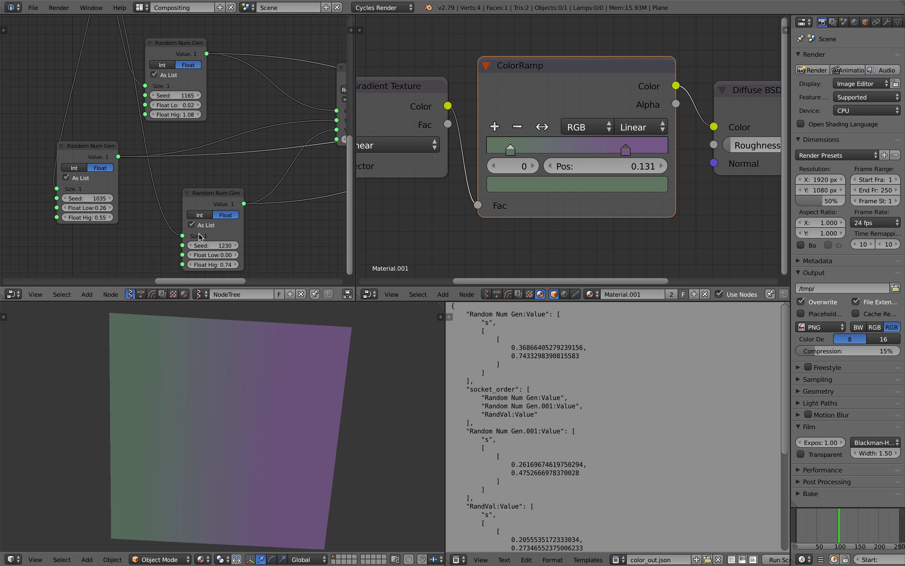
drag(202, 245, 236, 245)
middle_drag(283, 192, 158, 202)
click(225, 101)
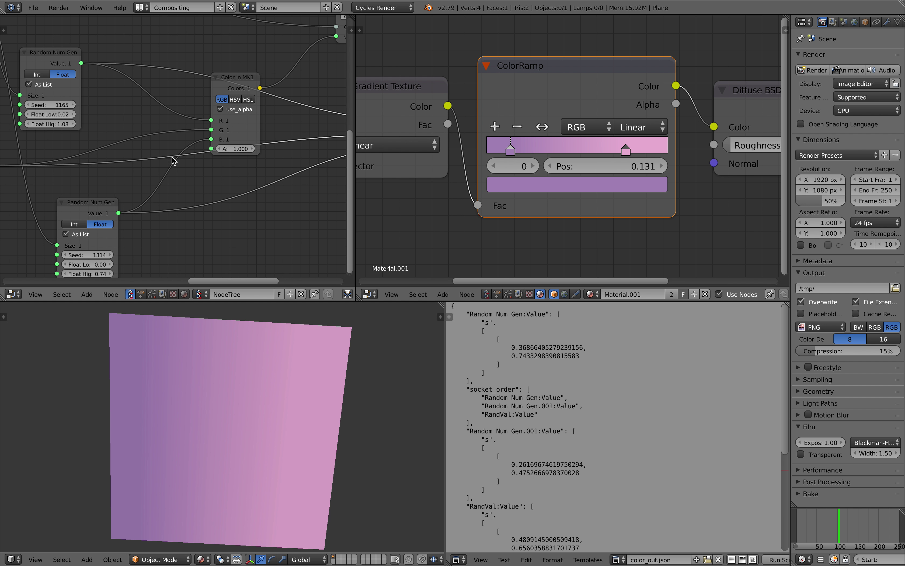
scroll(174, 161, down, 1)
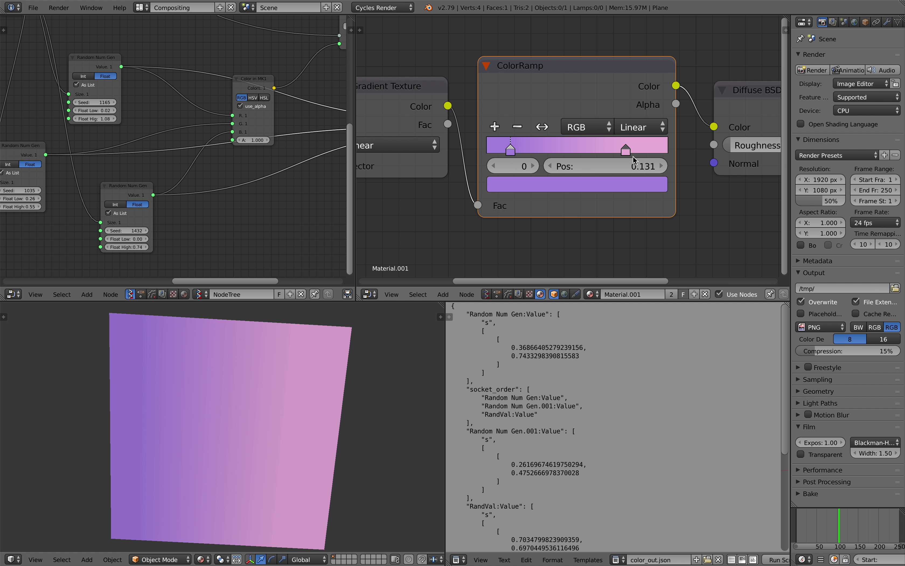
Try HSV mode on the Color in MK1 node, check the ColorRamp's color mode options, and restore RGB.
scroll(218, 148, up, 3)
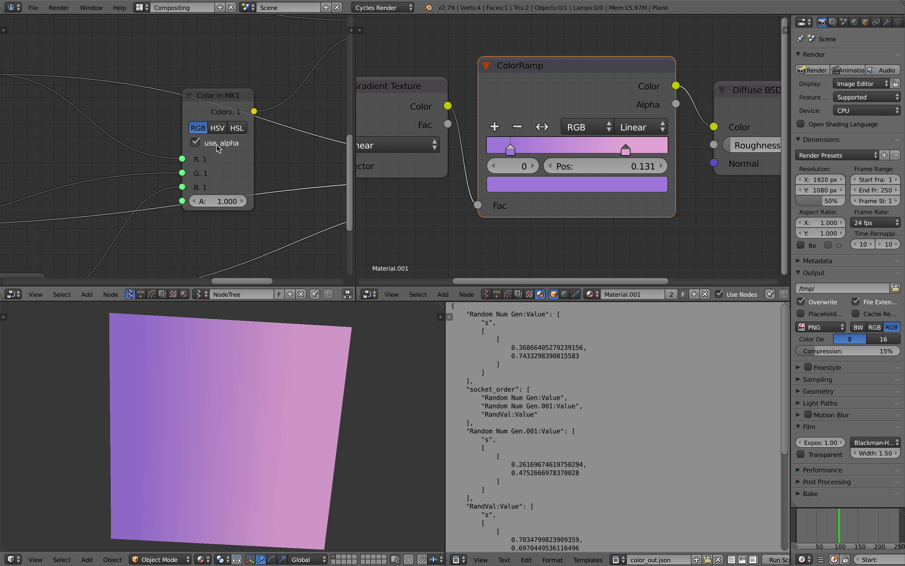
click(220, 128)
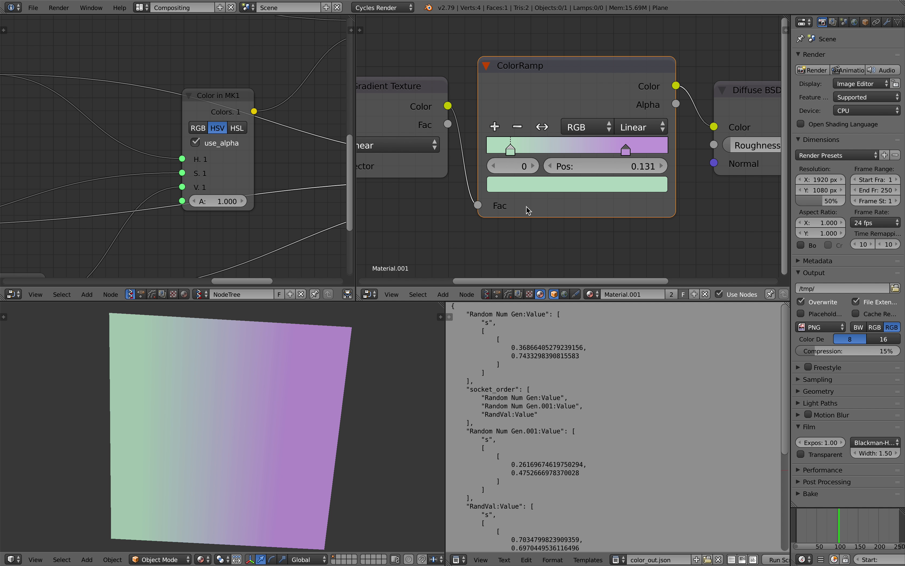
scroll(586, 165, down, 1)
scroll(294, 135, down, 1)
click(595, 130)
click(596, 114)
click(593, 135)
click(595, 114)
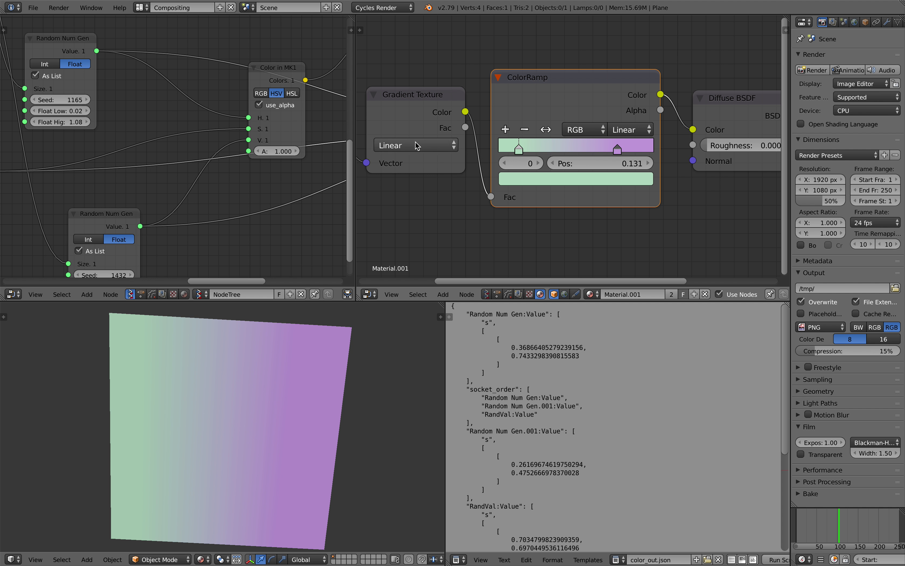
click(261, 93)
Set the three Random Num Gen seeds to 1263, 1538 and 1115.
middle_drag(122, 228, 174, 165)
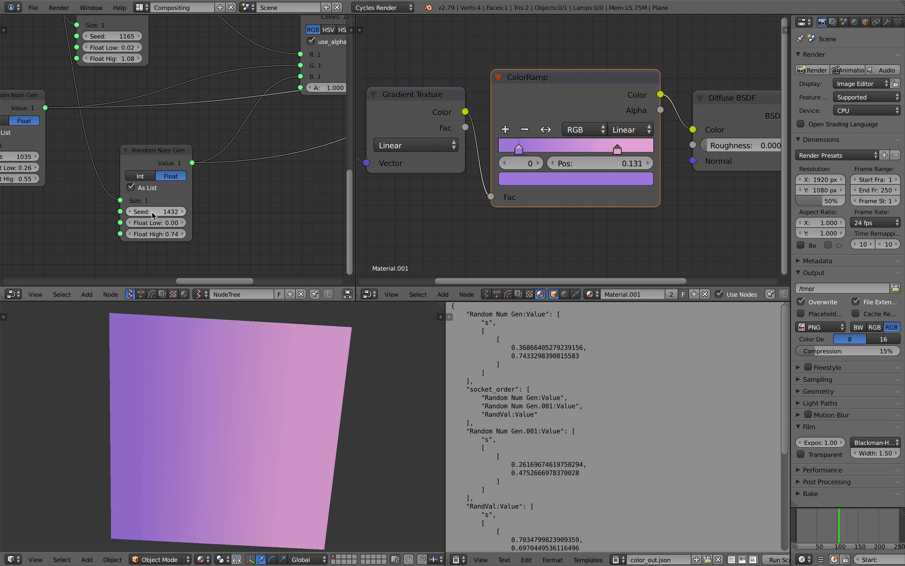
middle_drag(153, 215, 217, 239)
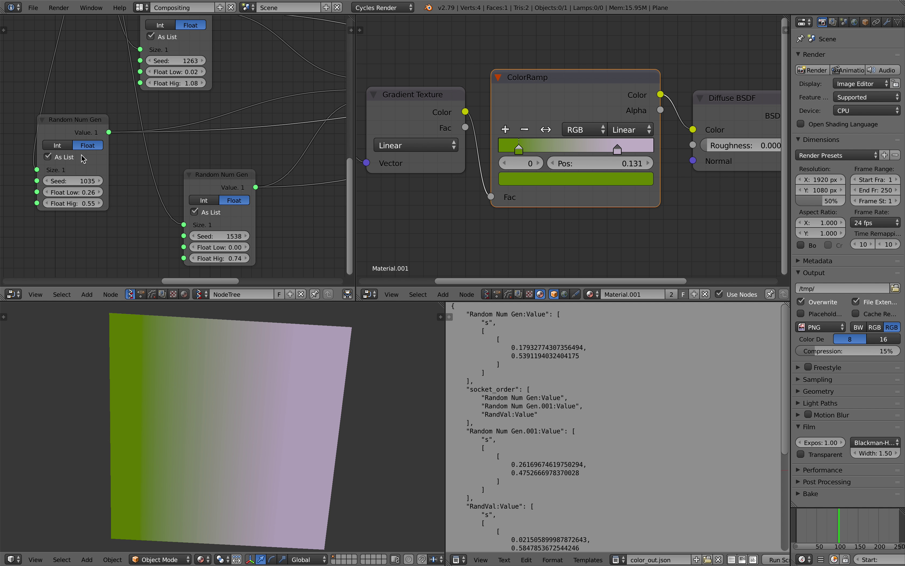
drag(73, 181, 103, 181)
scroll(190, 157, down, 3)
middle_drag(190, 158, 131, 157)
Move the ColorRamp node slightly higher, add four color stops, and move the timeline to about frame 50.
drag(539, 89, 537, 76)
click(506, 116)
click(506, 115)
click(505, 116)
click(506, 115)
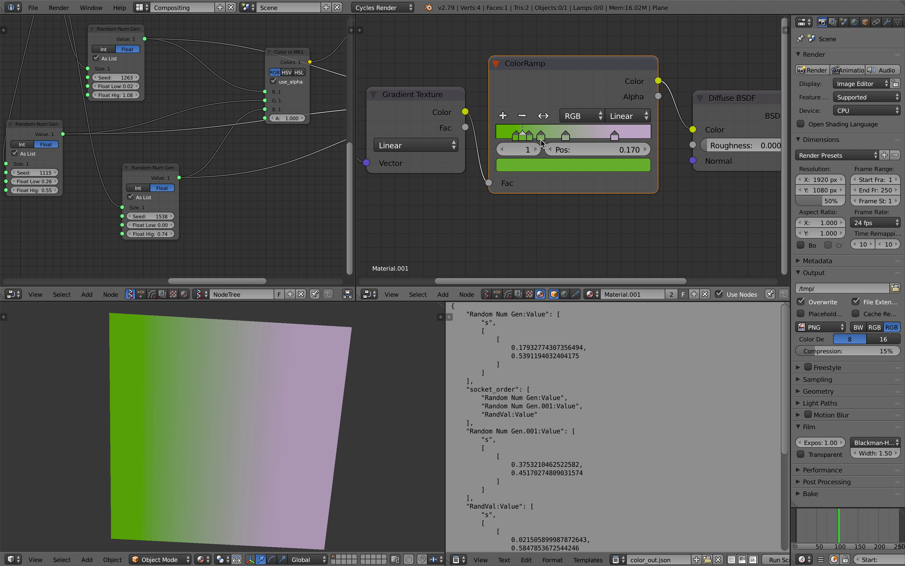
scroll(183, 150, down, 5)
middle_drag(187, 103, 198, 131)
scroll(194, 125, up, 4)
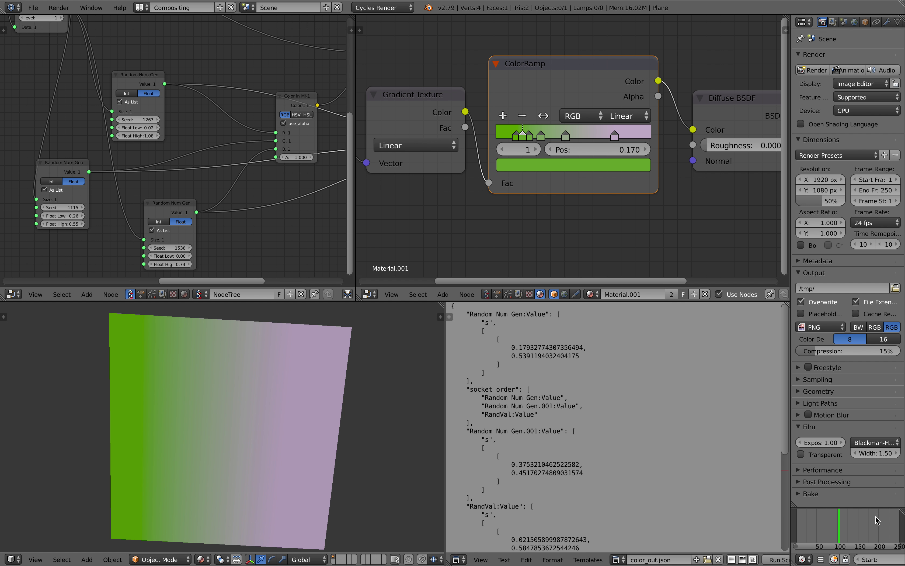
Set two Random Num Gen seeds to 1421 and 1658, and change the remaining seed of 1115.
middle_drag(174, 255, 215, 222)
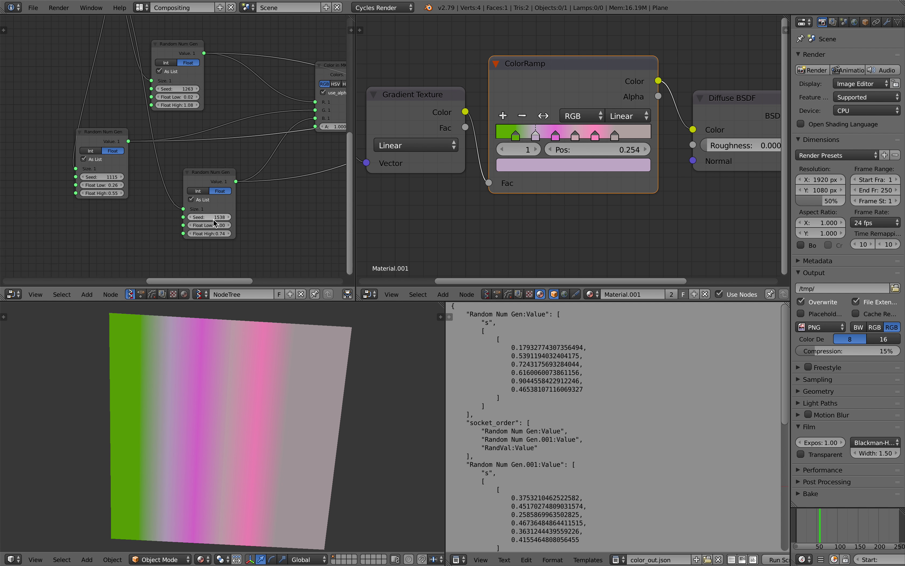
scroll(215, 223, up, 1)
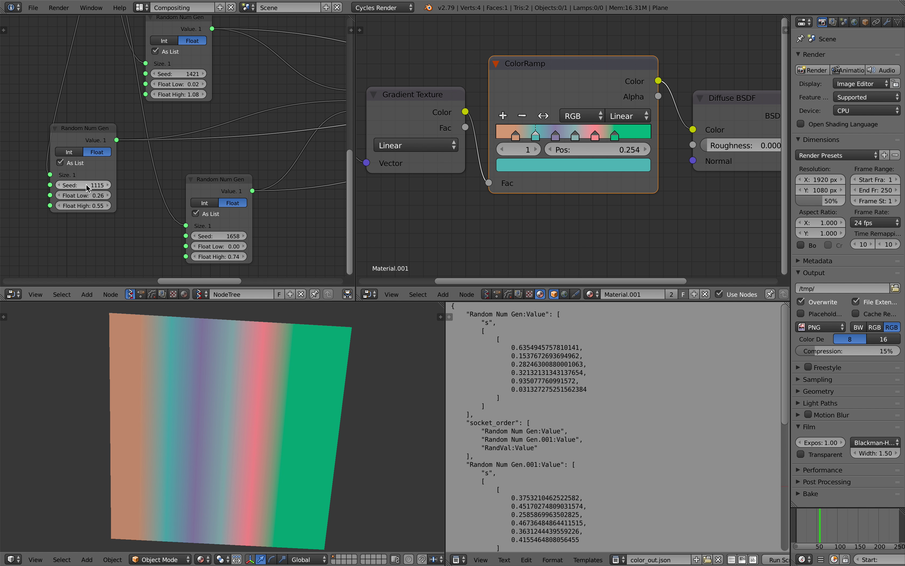
scroll(226, 136, down, 5)
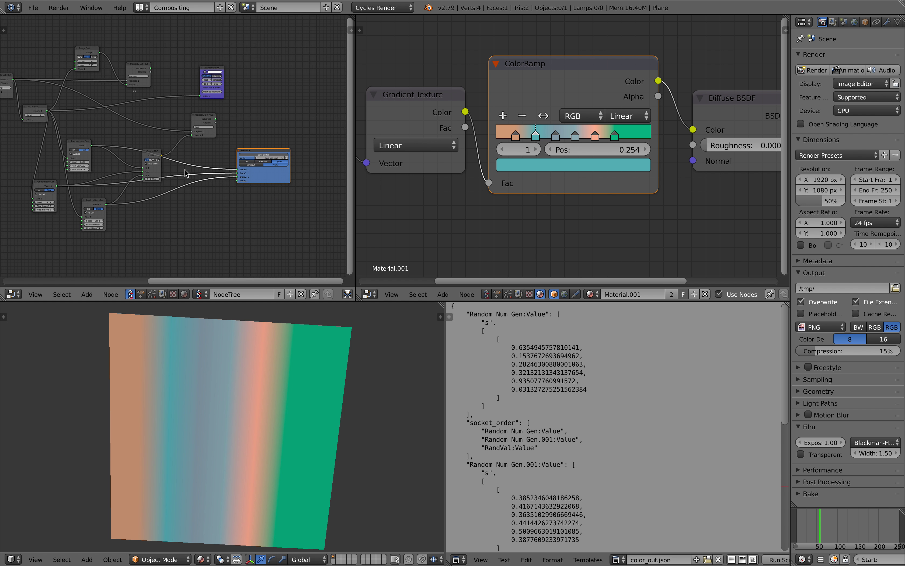
Widen the Sverchok node editor and nudge the Texture Coordinate and Gradient Texture nodes in the material tree.
middle_drag(185, 173, 337, 149)
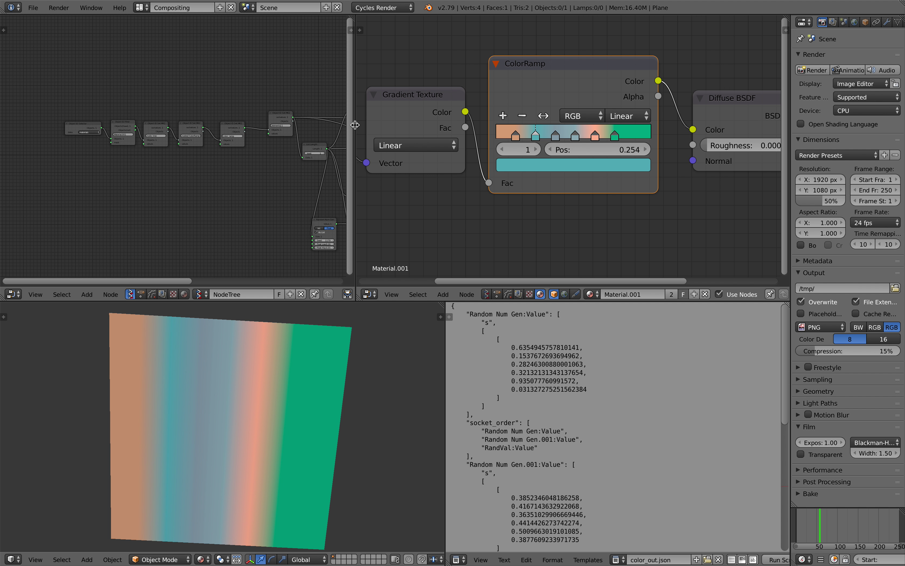
drag(355, 125, 422, 129)
scroll(590, 159, down, 3)
middle_drag(483, 158, 583, 153)
drag(517, 126, 510, 118)
scroll(534, 132, down, 2)
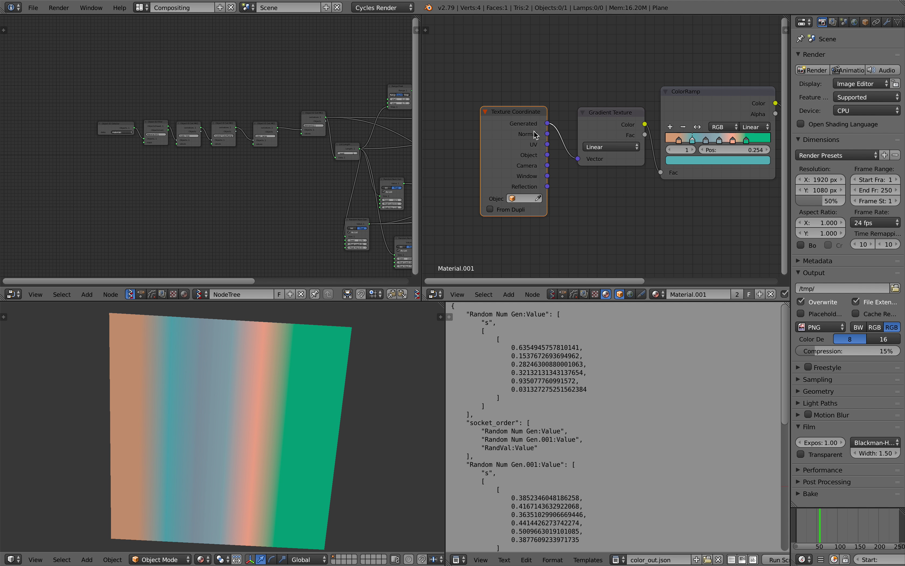
middle_drag(533, 131, 517, 132)
drag(497, 119, 490, 117)
drag(580, 113, 573, 111)
middle_drag(526, 115, 503, 119)
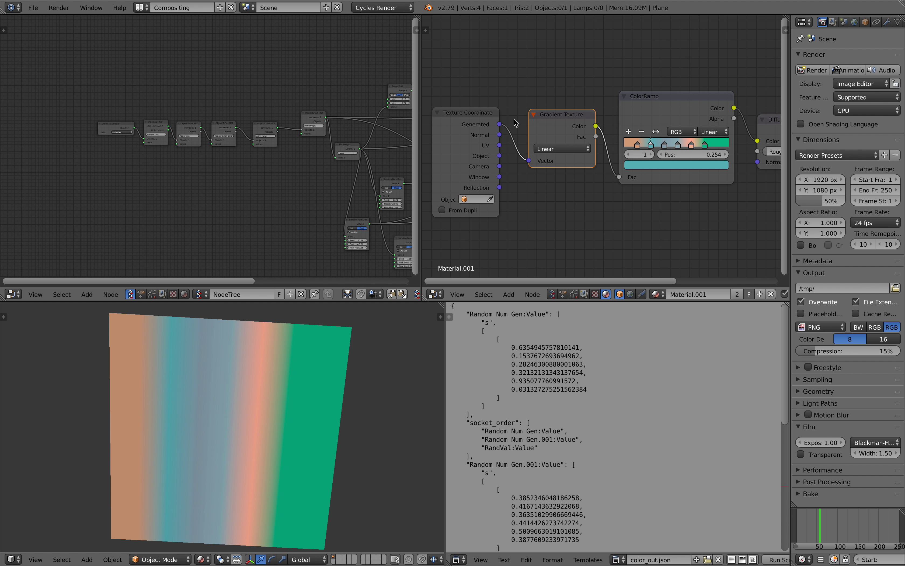
click(532, 115)
click(532, 115)
View the striped plane from another angle and examine the material chain from Texture Coordinate to Material Output.
middle_drag(285, 364, 303, 389)
middle_drag(631, 192, 479, 208)
middle_drag(258, 353, 263, 370)
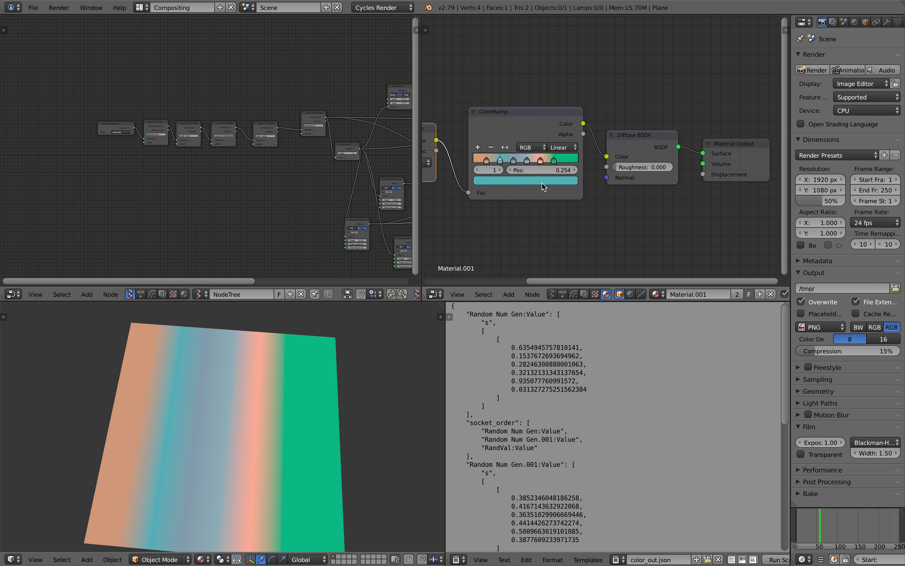
middle_drag(523, 137, 726, 111)
Widen the Sverchok node editor over the material nodes to show the chain of object ID nodes.
scroll(287, 111, down, 1)
middle_drag(287, 111, 311, 115)
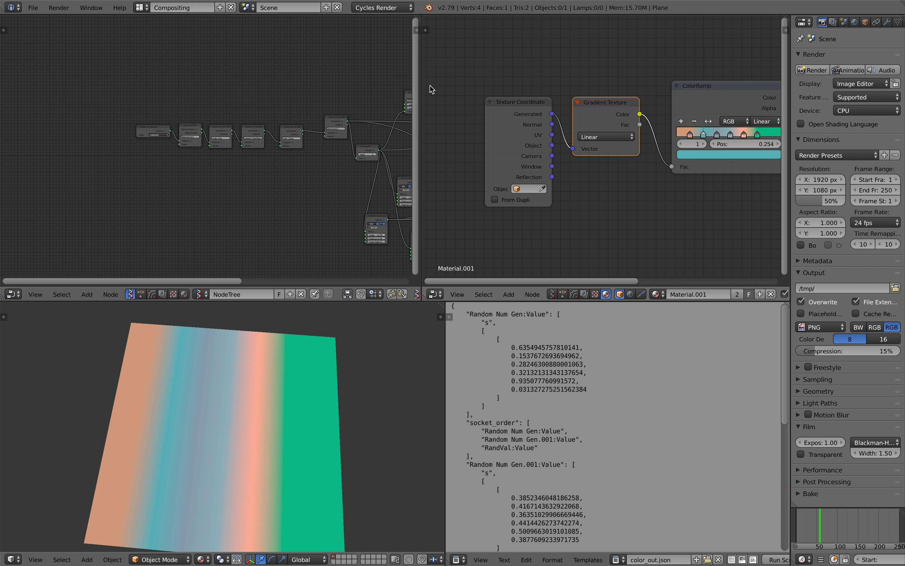
drag(421, 86, 620, 108)
scroll(249, 157, up, 6)
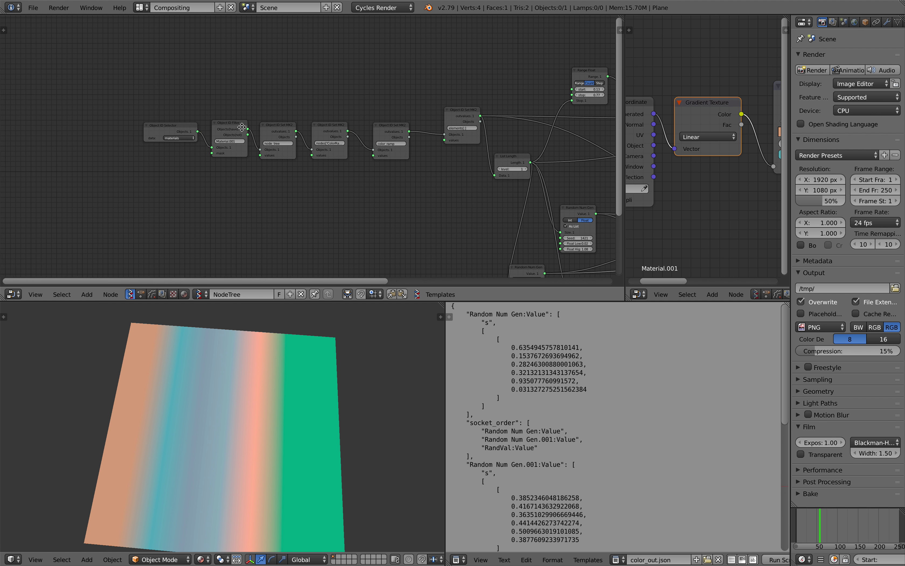
Spread out the Object ID Selector, Object ID Filter and node_tree Object ID Set nodes at the start of the chain.
scroll(250, 156, up, 2)
drag(163, 115, 133, 124)
scroll(157, 125, down, 3)
middle_drag(203, 118, 148, 116)
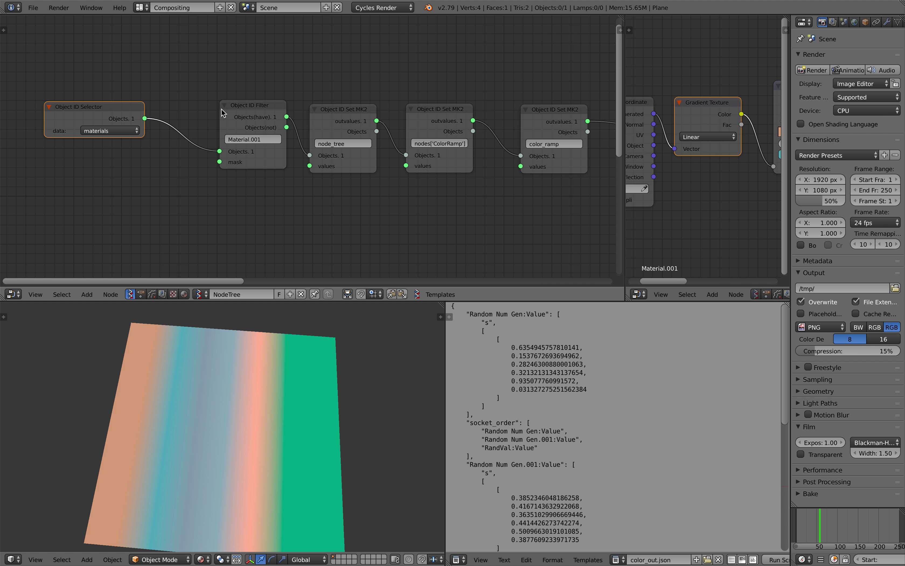
drag(244, 115, 212, 113)
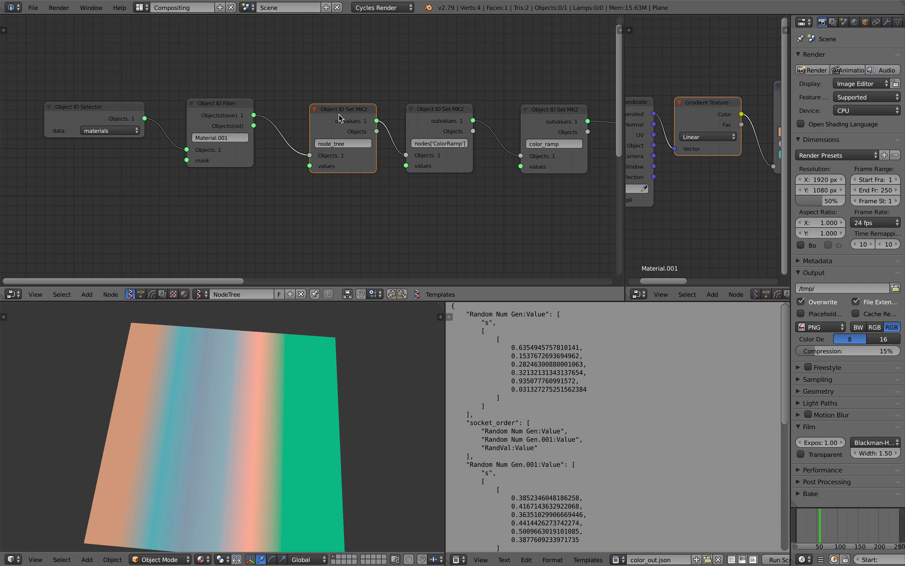
drag(342, 113, 319, 113)
Reposition the Object ID Set nodes for nodes['ColorRamp'], color_ramp and elements[:] along the chain.
middle_drag(478, 166, 426, 166)
middle_drag(411, 132, 344, 129)
drag(317, 115, 305, 111)
middle_drag(436, 142, 356, 155)
scroll(355, 155, up, 2)
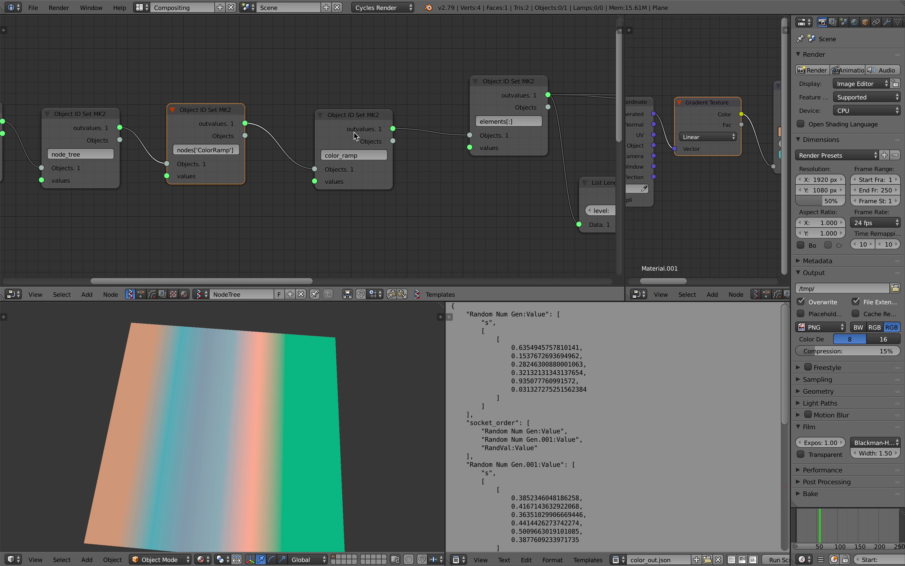
drag(354, 135, 344, 133)
middle_drag(398, 167, 208, 175)
drag(317, 104, 295, 116)
Set the Range Float node to start 0.10 and stop 0.80, and reposition it with the position Object ID Set node.
scroll(368, 134, down, 3)
middle_drag(389, 126, 255, 154)
scroll(292, 162, up, 2)
drag(372, 66, 353, 92)
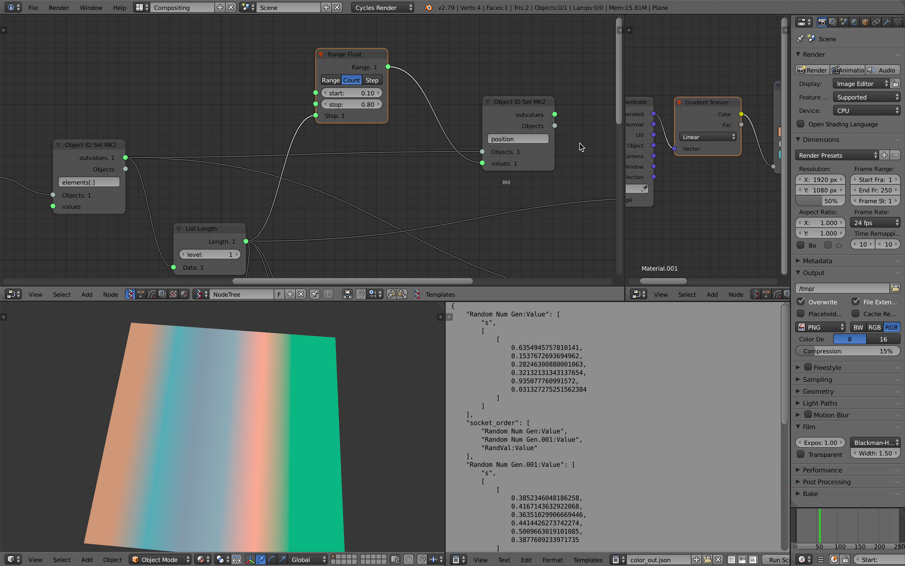
middle_drag(582, 145, 549, 106)
drag(510, 122, 498, 114)
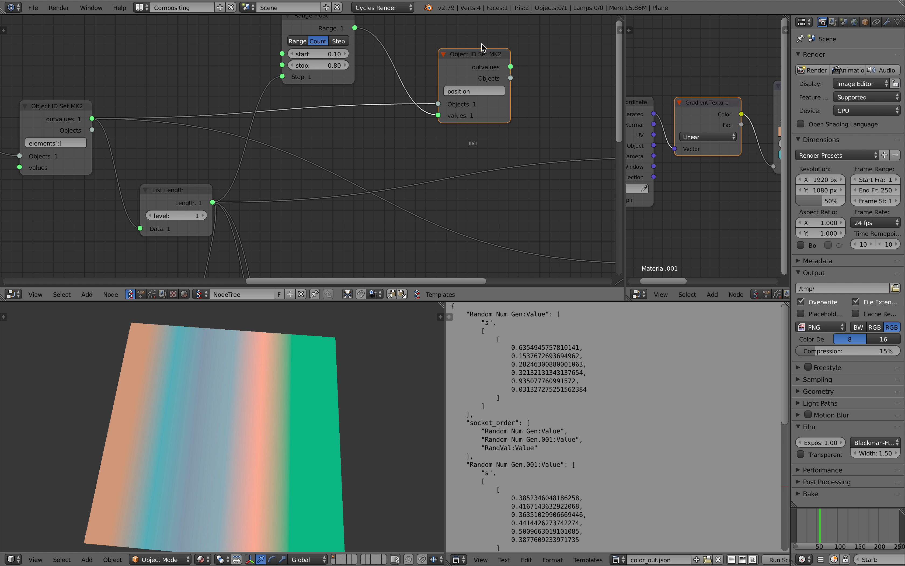
Nudge the List Length node and the Object ID Set node that writes the color property.
scroll(377, 160, down, 2)
middle_drag(371, 165, 357, 120)
drag(175, 143, 166, 144)
middle_drag(322, 139, 205, 164)
middle_drag(367, 156, 269, 153)
middle_drag(354, 194, 363, 145)
scroll(363, 144, down, 1)
drag(389, 138, 396, 140)
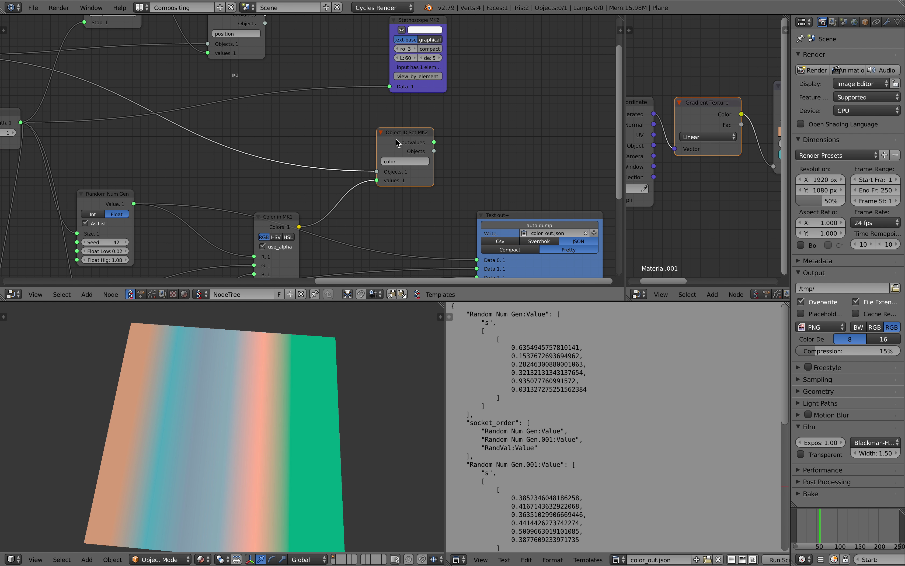
Reposition the Color in MK1 node and widen the material node editor to bring the ColorRamp into view.
scroll(398, 140, up, 1)
middle_drag(314, 229, 350, 175)
mouse_move(318, 172)
mouse_down()
mouse_move(341, 151)
mouse_move(311, 171)
mouse_up()
middle_drag(329, 150, 346, 128)
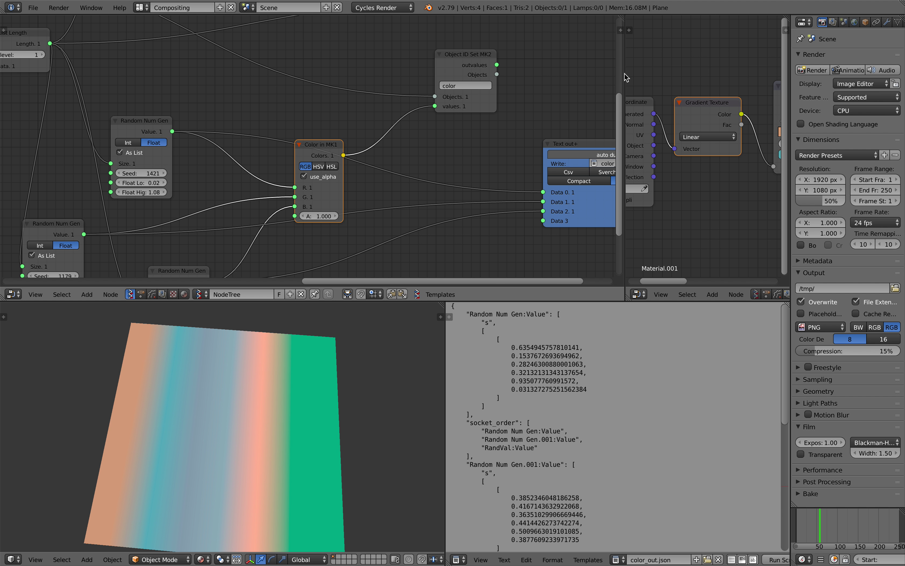
drag(624, 74, 507, 90)
middle_drag(632, 134, 597, 121)
scroll(522, 120, down, 1)
middle_drag(354, 138, 399, 104)
middle_drag(256, 141, 336, 135)
scroll(335, 135, up, 2)
drag(380, 106, 380, 91)
Reposition the Text out+ node, turn off its auto dump and dump the data manually to color_out.json.
scroll(321, 111, down, 2)
mouse_move(294, 111)
middle_down()
mouse_move(293, 121)
mouse_move(148, 145)
mouse_move(185, 118)
middle_up()
scroll(300, 138, down, 3)
middle_drag(300, 138, 255, 140)
drag(347, 137, 341, 149)
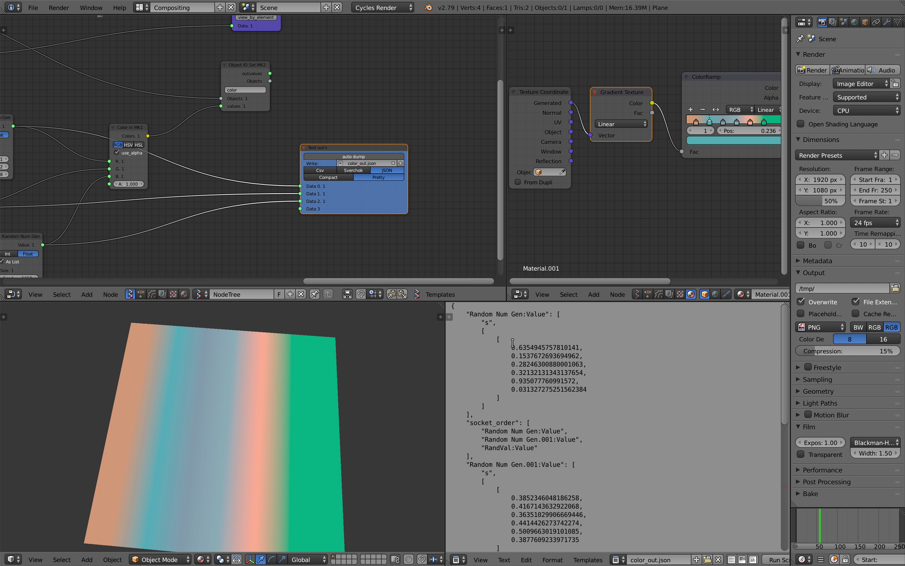
scroll(340, 195, up, 2)
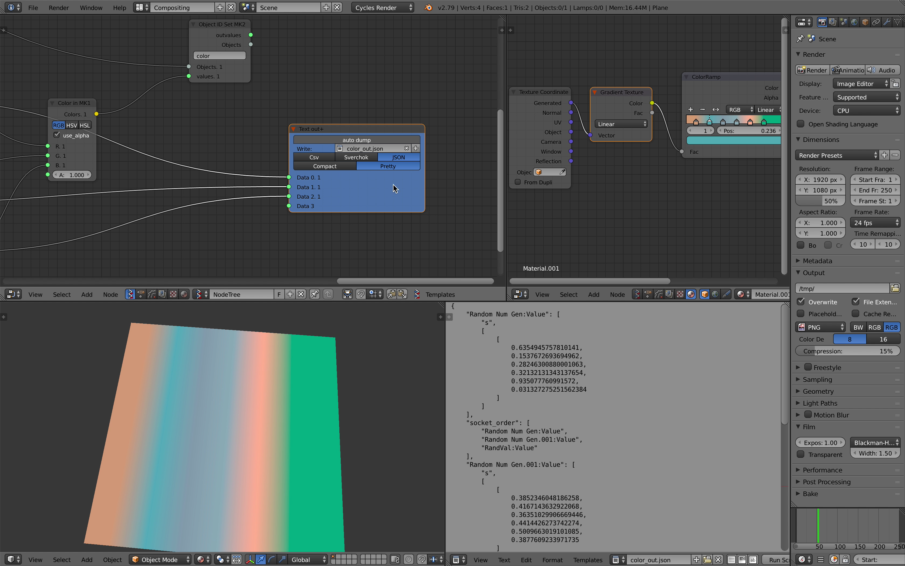
click(361, 141)
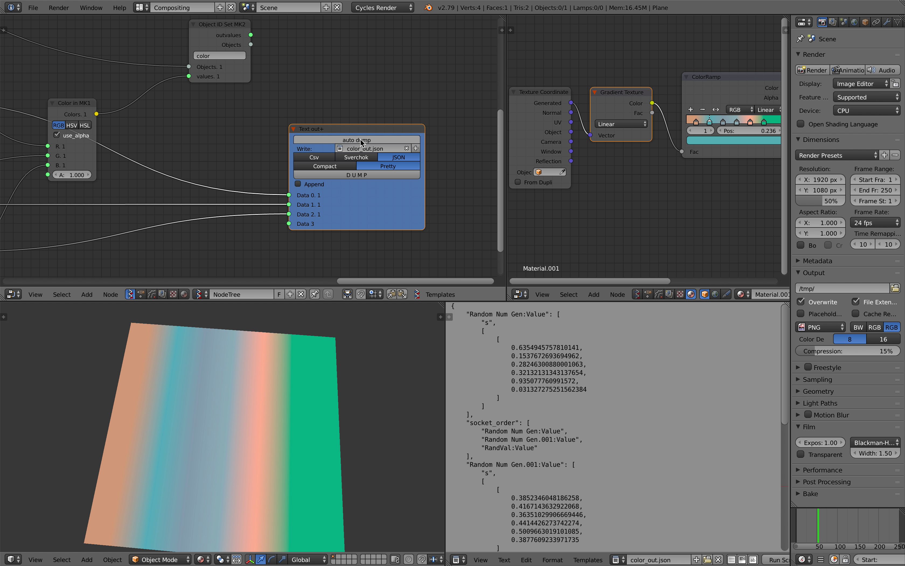
click(359, 175)
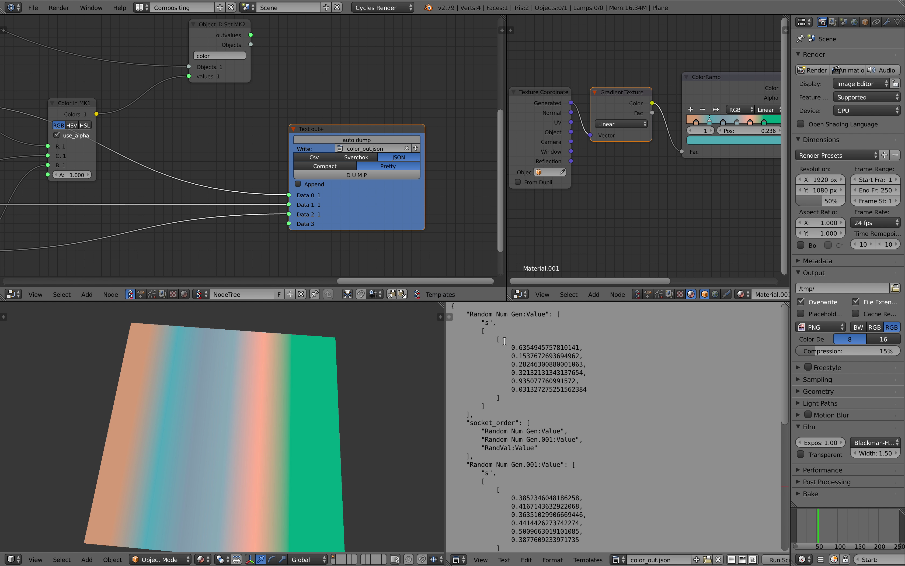
Show line numbers and syntax highlighting in the text editor, widen it and look through color_out.json.
click(729, 559)
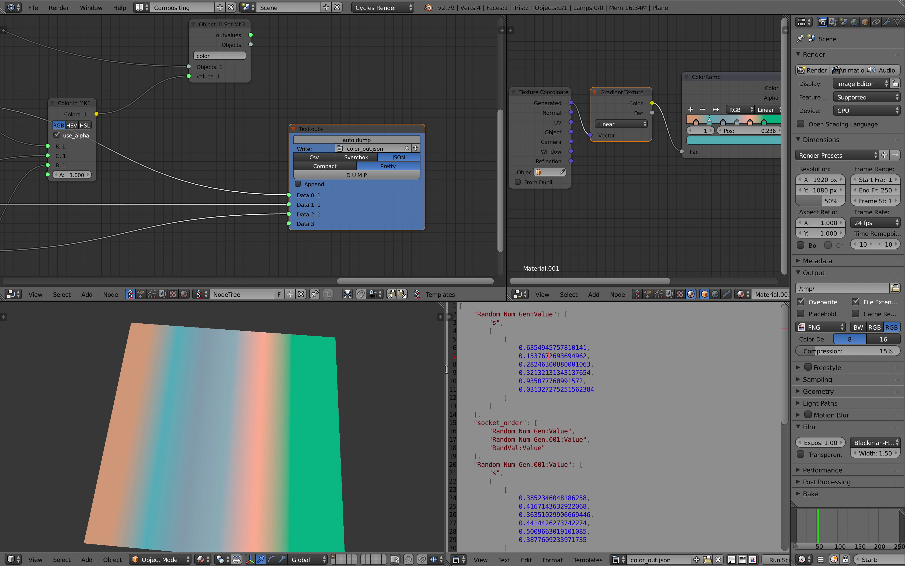
drag(447, 368, 462, 382)
scroll(499, 404, down, 8)
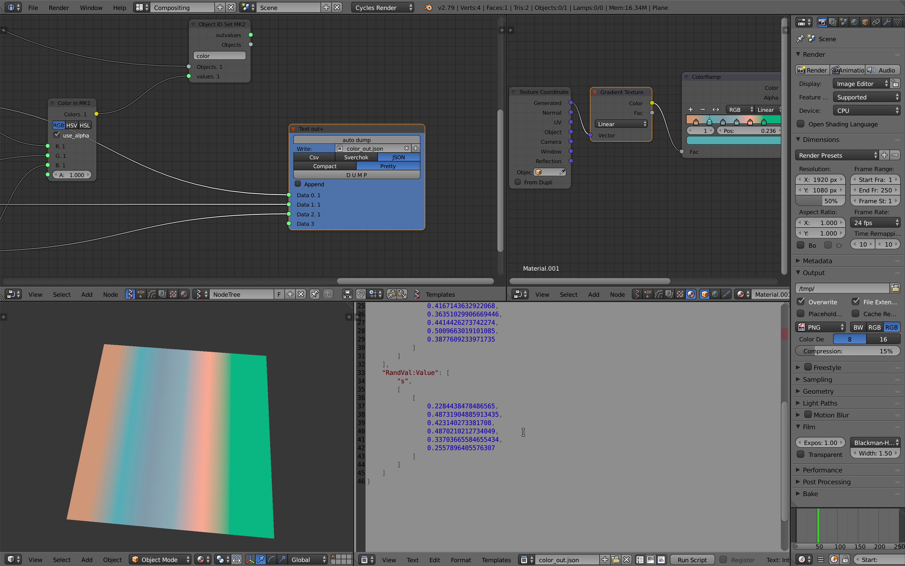
scroll(486, 419, up, 5)
scroll(493, 423, up, 3)
click(476, 380)
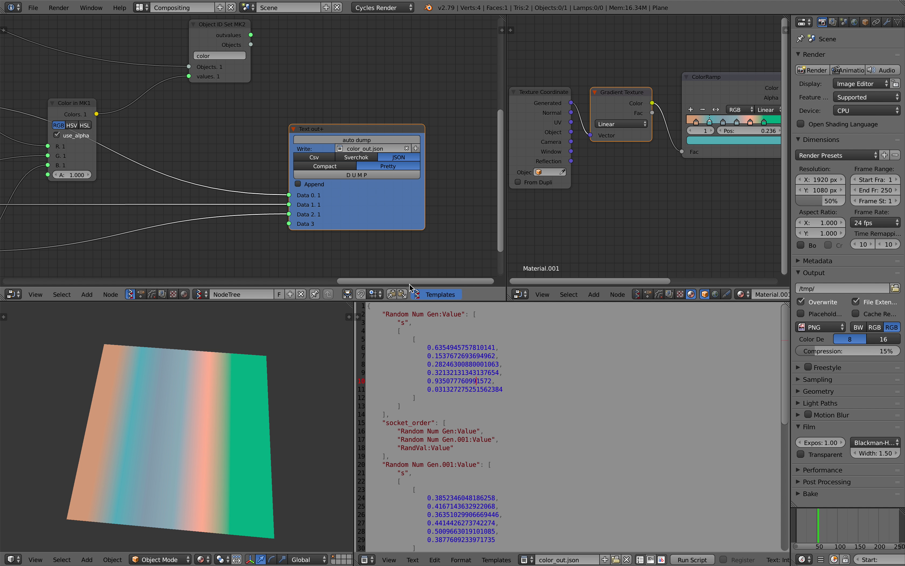
Move the Color in MK1 node closer to the three Random Num Gen nodes and widen the Sverchok node editor.
scroll(205, 222, down, 4)
middle_drag(154, 195, 260, 206)
scroll(140, 129, up, 2)
ctrl+scroll(176, 137, left, 3)
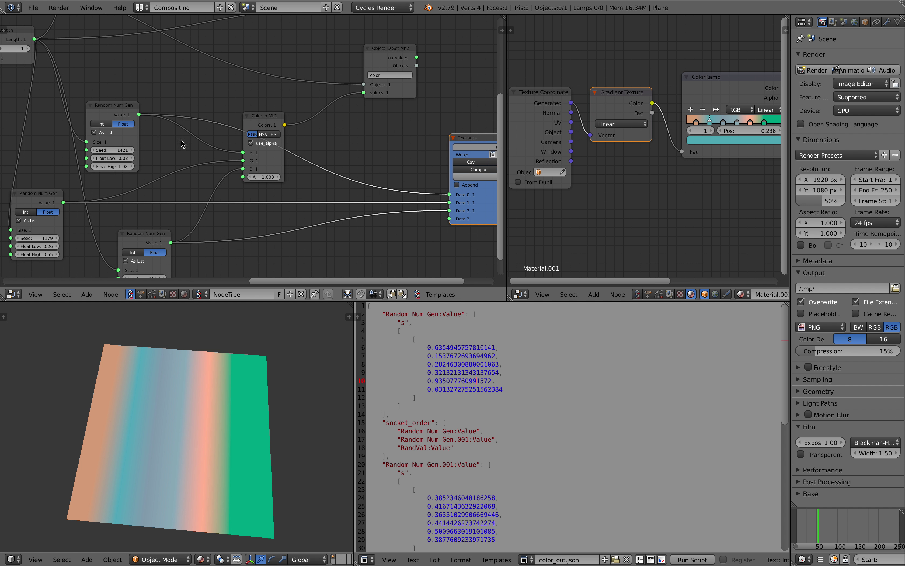
middle_drag(380, 169, 343, 132)
middle_drag(283, 104, 281, 141)
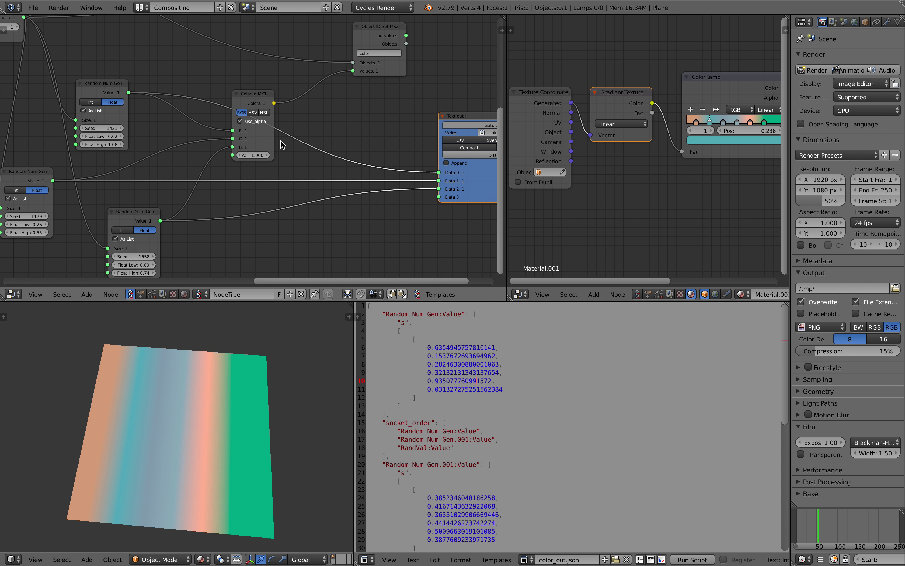
drag(262, 94, 248, 96)
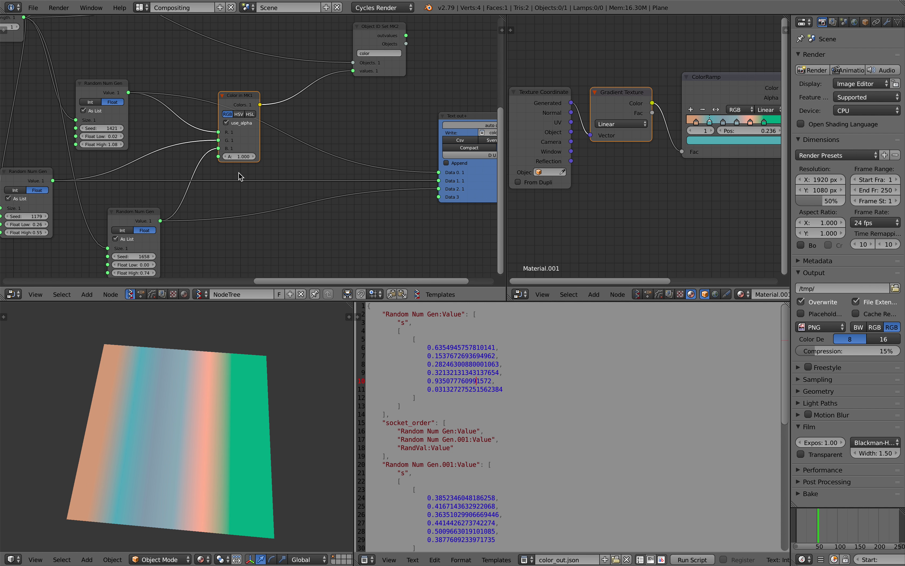
middle_drag(243, 173, 272, 182)
ctrl+scroll(240, 188, left, 4)
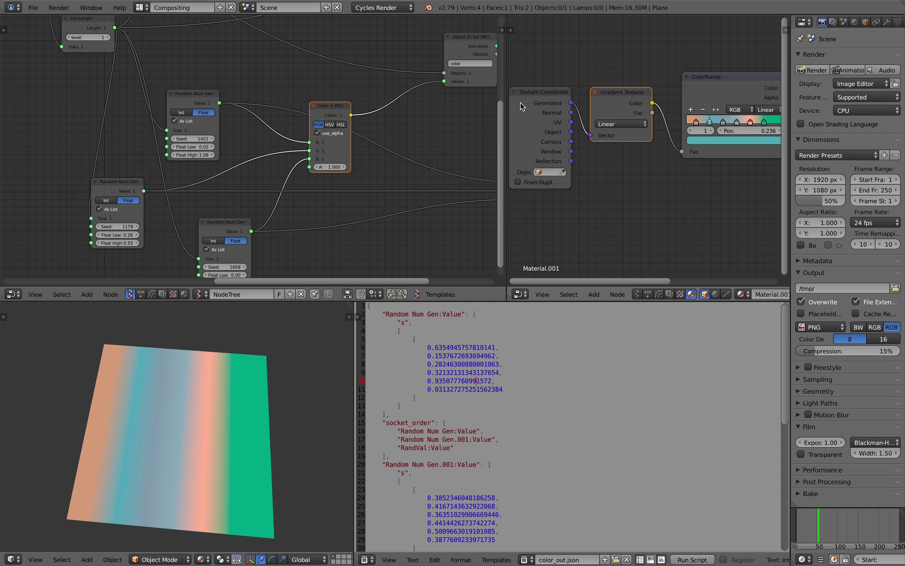
drag(508, 104, 552, 101)
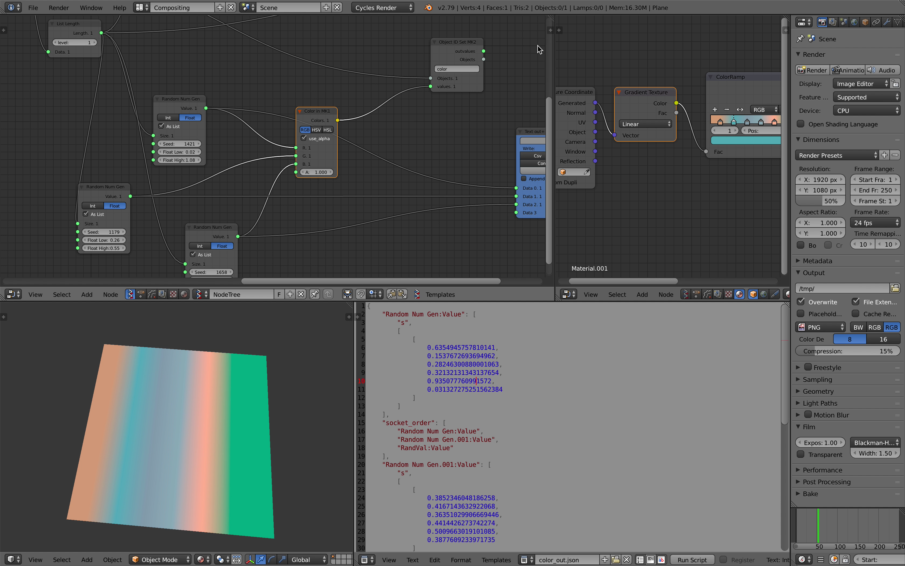
Rename the three Random Num Gen nodes RED, GREEN and BLUE to match the color channels they feed.
click(550, 32)
middle_drag(167, 138, 223, 123)
drag(148, 87, 146, 89)
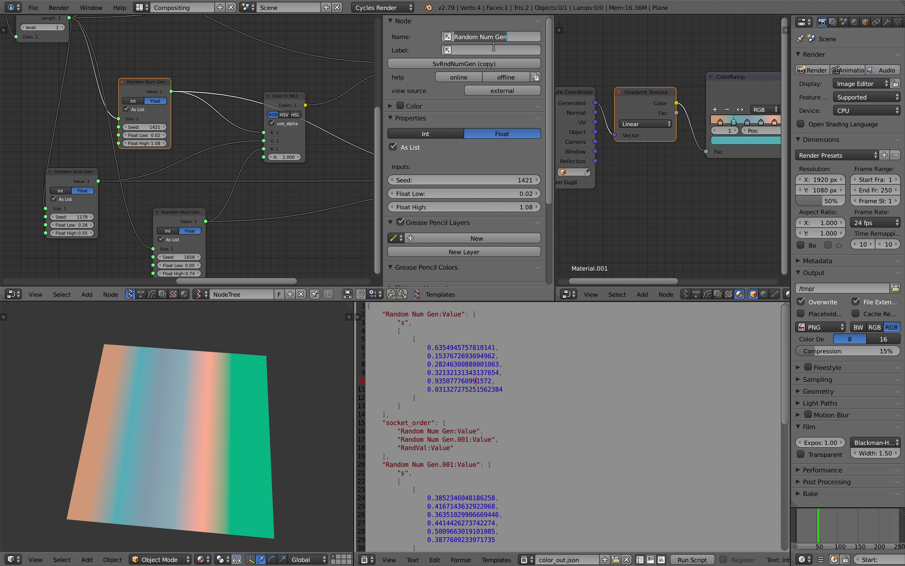
click(64, 173)
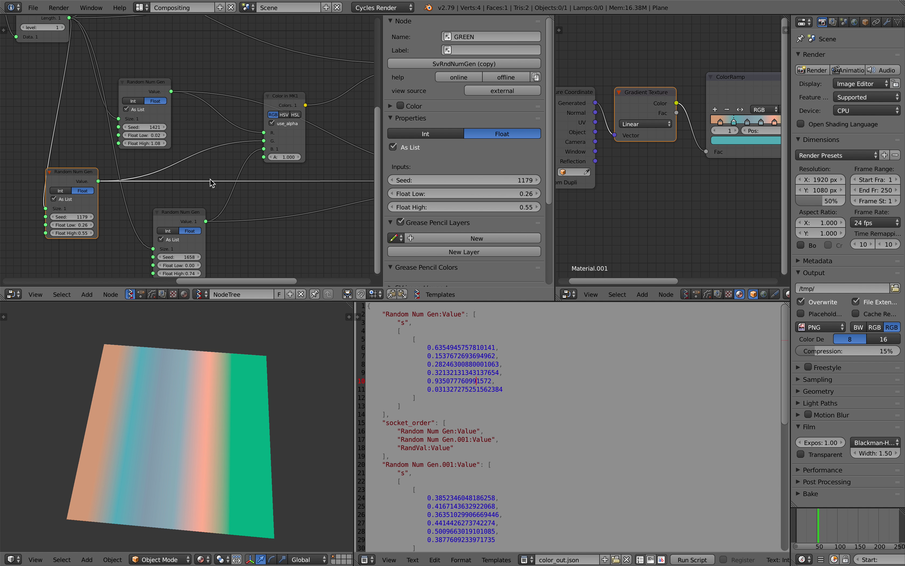
click(186, 212)
click(467, 36)
text(BL)
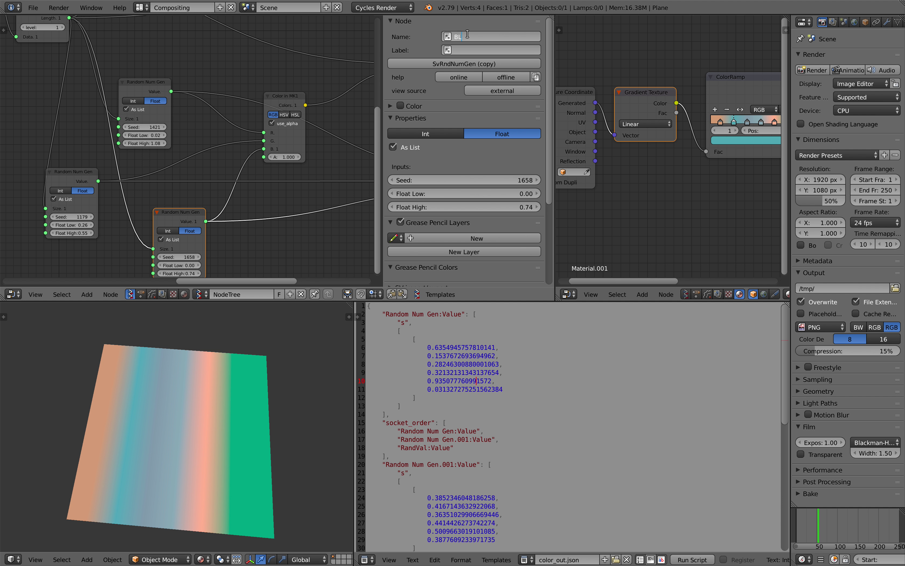
text(UE)
key(Return)
Dump the renamed RED, GREEN and BLUE channels from the Text out+ node into color_out.json as pretty JSON.
drag(383, 82, 445, 95)
middle_drag(430, 118, 177, 92)
scroll(216, 109, up, 2)
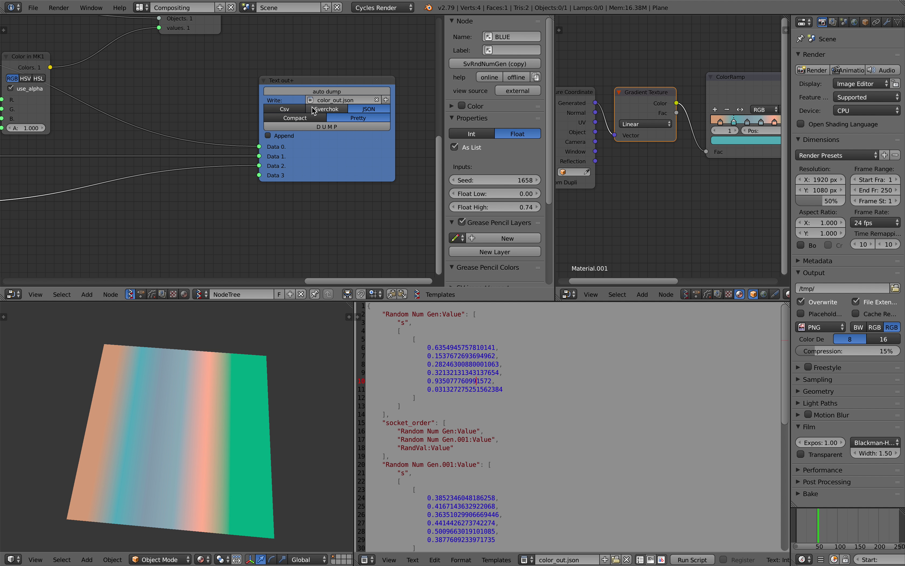
click(324, 126)
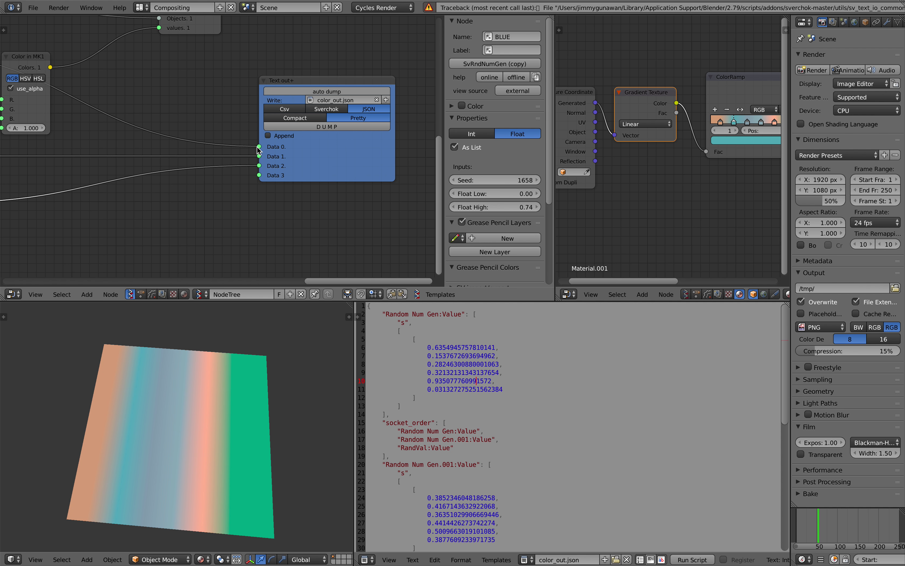
click(287, 127)
click(283, 135)
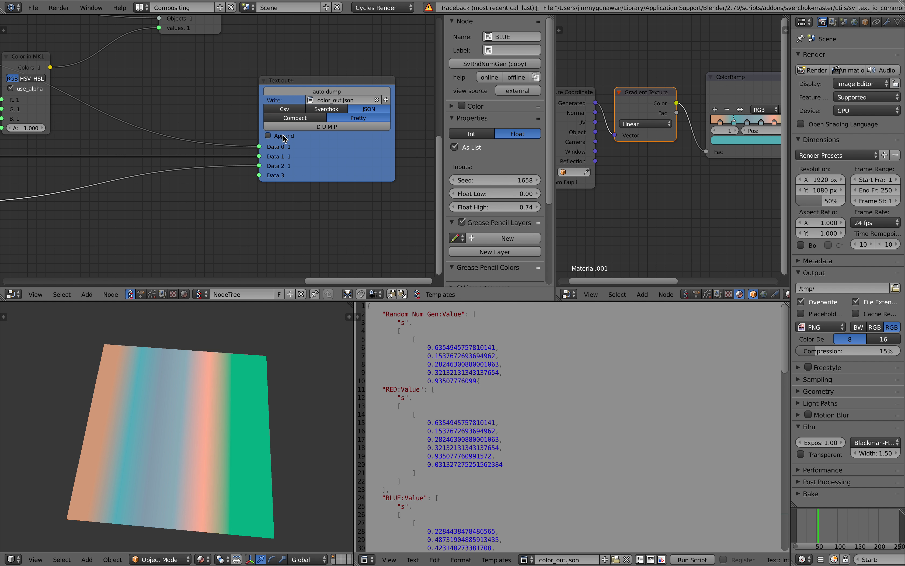
click(295, 126)
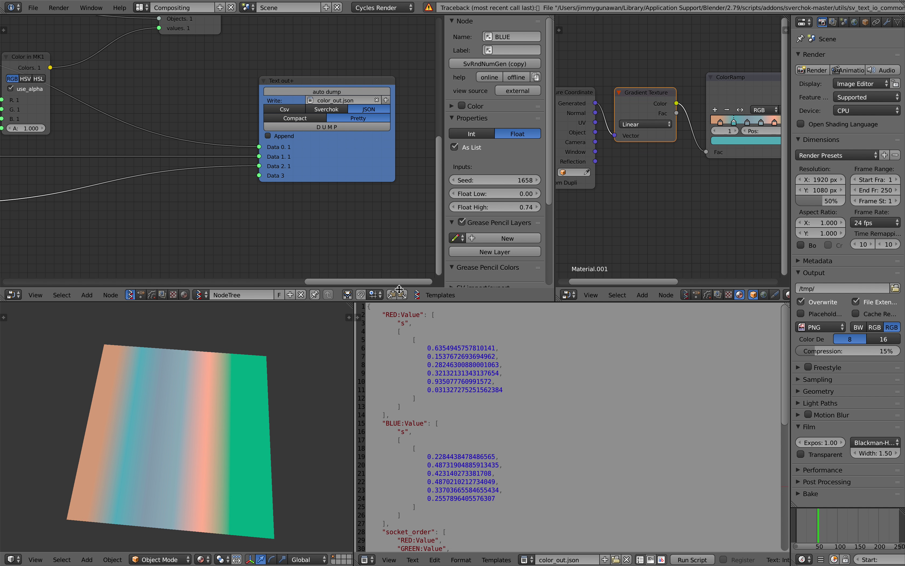
Enlarge the text editor and examine the RED and BLUE value lists in color_out.json.
drag(395, 301, 407, 182)
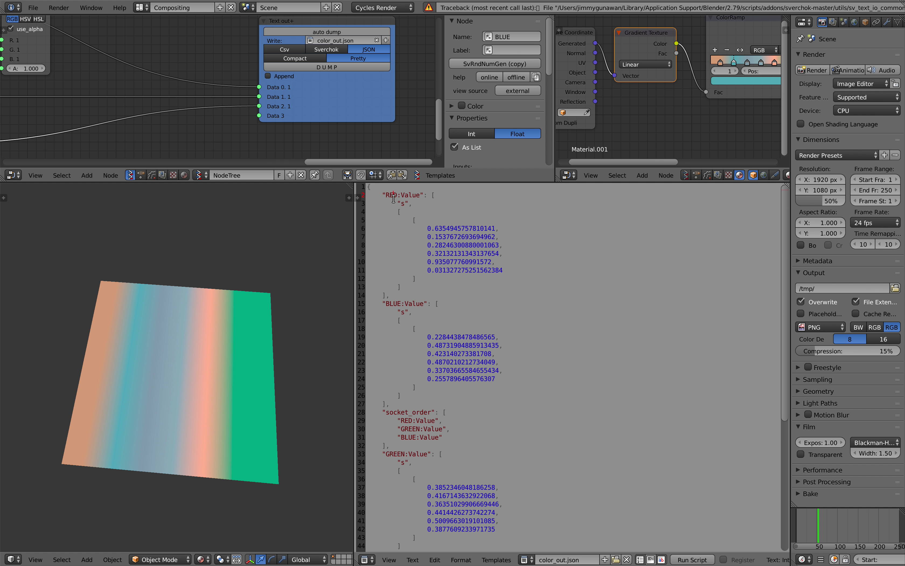
double_click(412, 195)
middle_drag(125, 97, 140, 44)
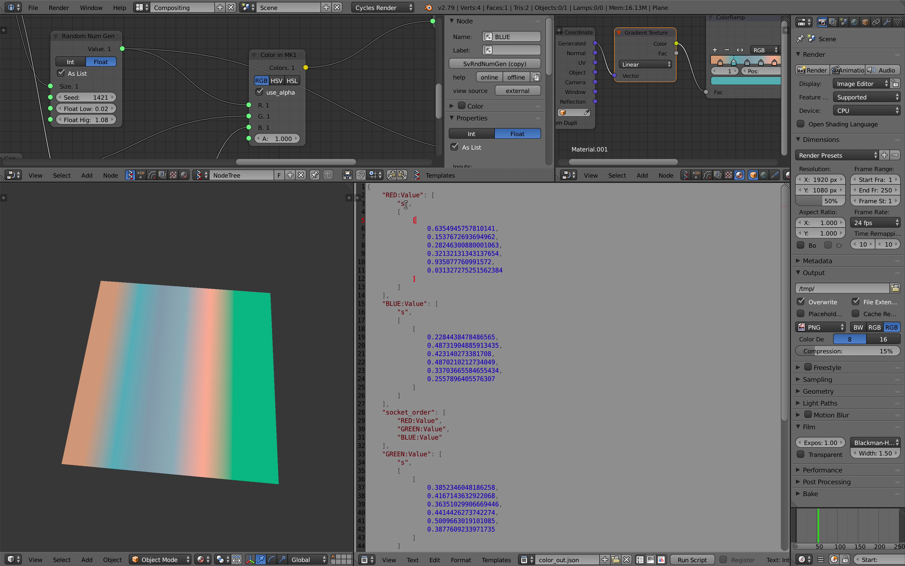
drag(427, 226, 466, 256)
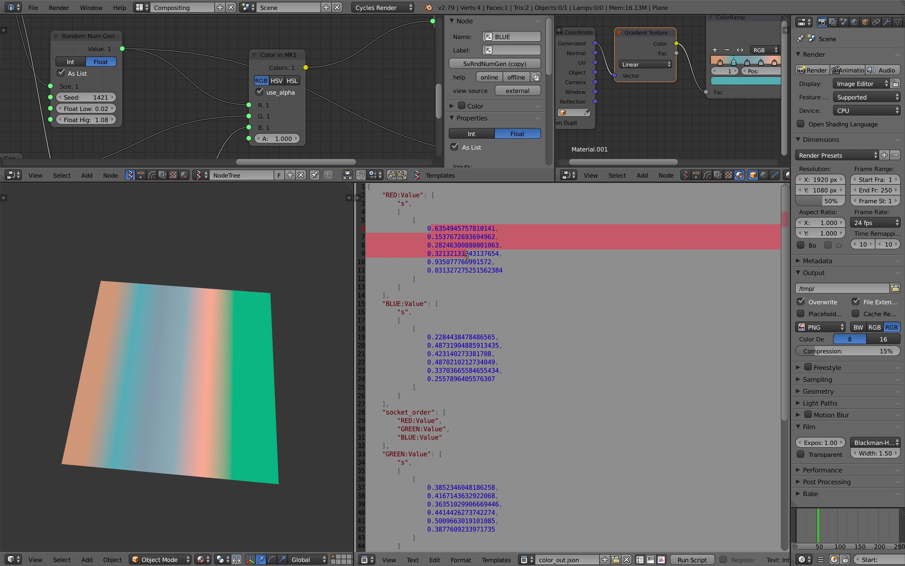
click(489, 261)
drag(529, 269, 408, 220)
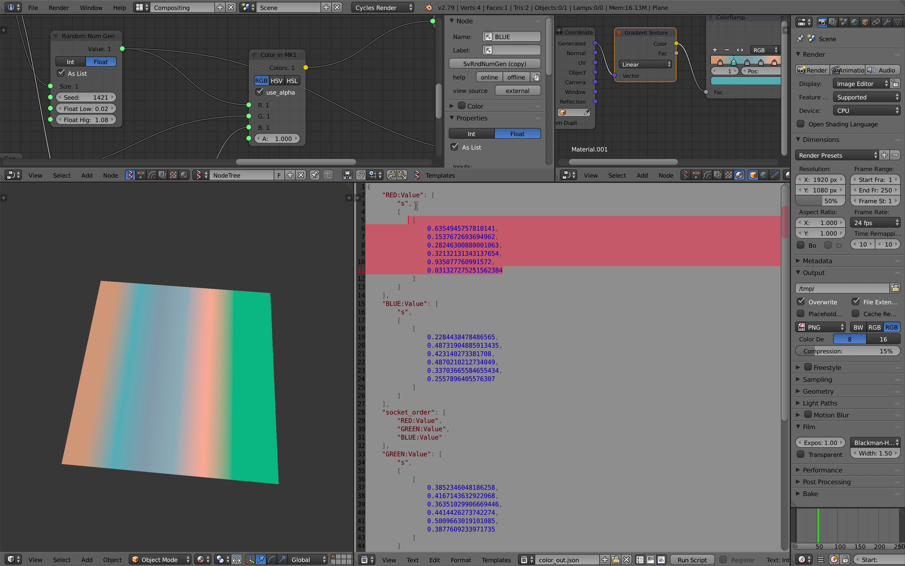
click(449, 249)
drag(393, 303, 413, 303)
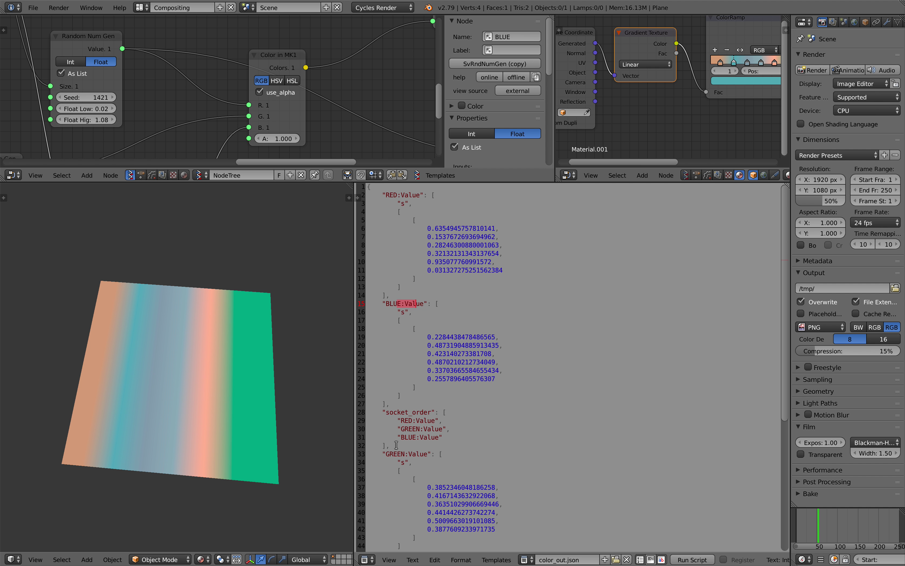
Examine the socket_order block and the GREEN values in color_out.json.
click(429, 412)
scroll(432, 416, down, 3)
drag(454, 364, 372, 339)
click(445, 357)
drag(454, 361, 368, 328)
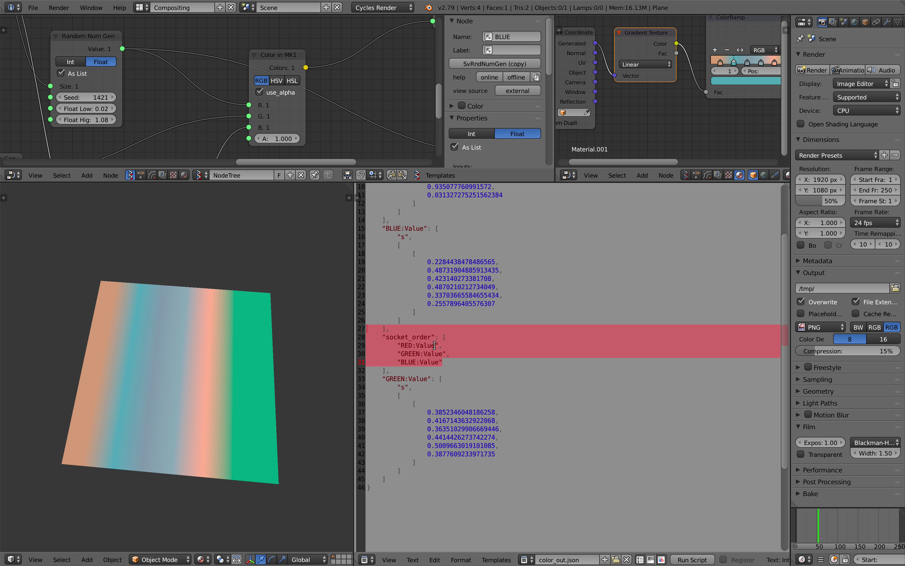
click(550, 337)
scroll(530, 319, up, 3)
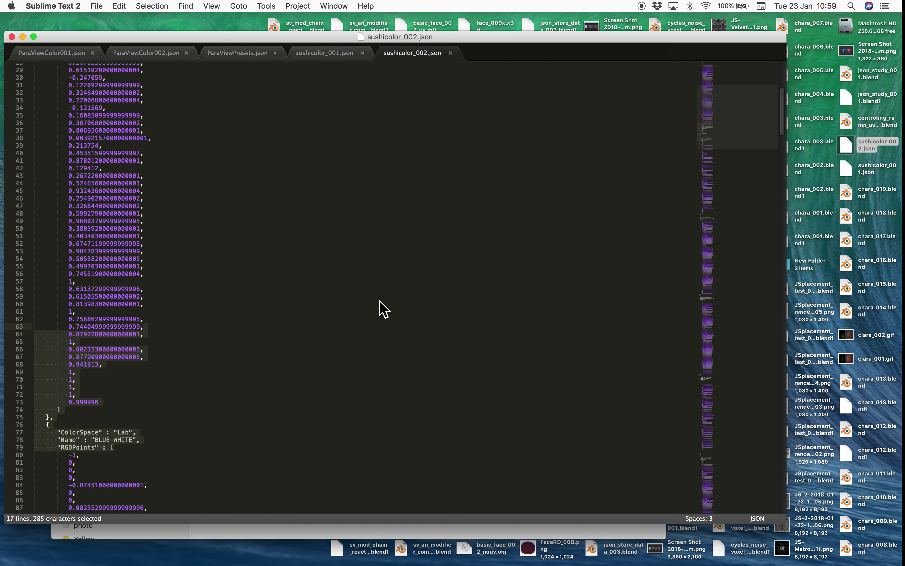
Switch to Sublime Text and examine the first preset's name and RGBPoints list in sushicolor_002.json.
scroll(632, 98, up, 9)
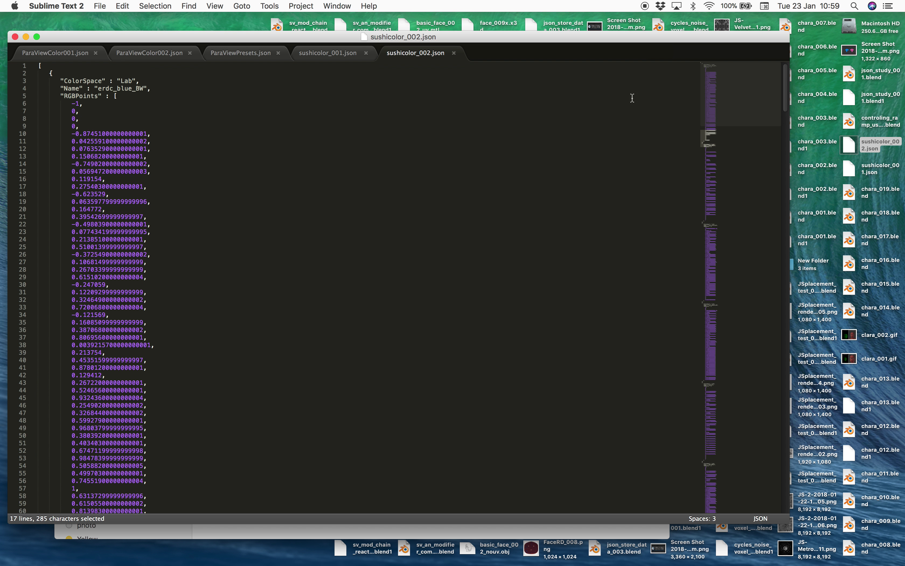
drag(66, 90, 206, 288)
click(129, 202)
click(206, 290)
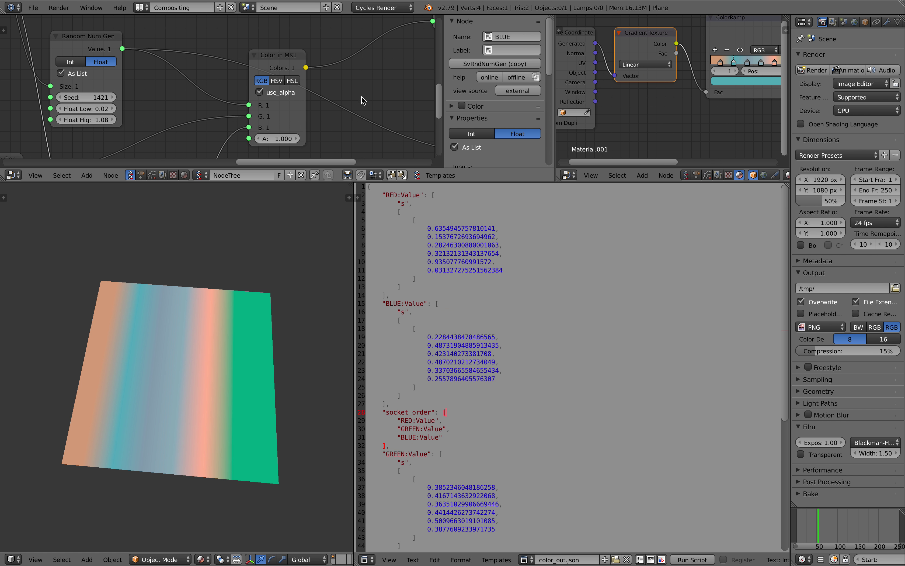
Increase the height of the node editors to show more of the Random Num Gen and Color in nodes.
middle_drag(361, 97, 381, 113)
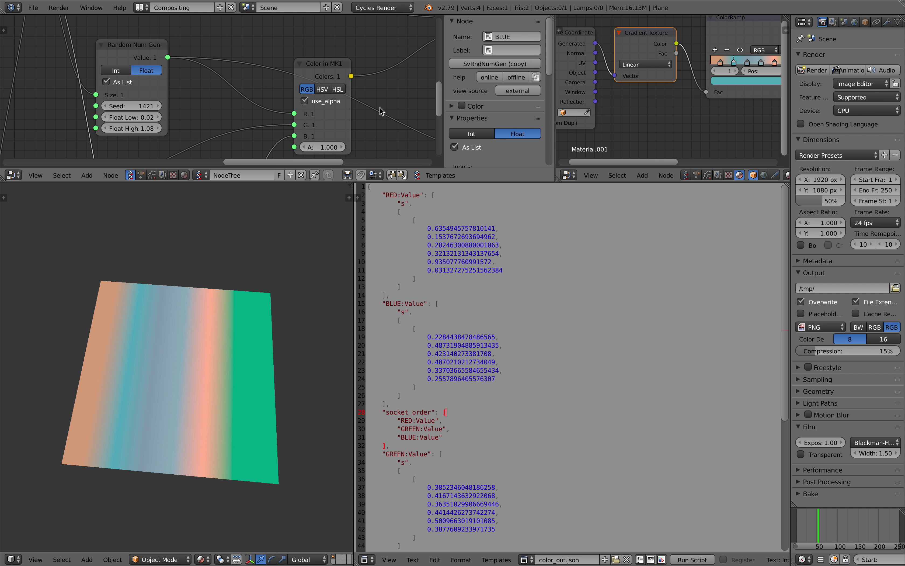
drag(432, 182, 430, 257)
scroll(215, 119, down, 2)
middle_drag(189, 120, 282, 116)
middle_drag(226, 111, 103, 173)
scroll(103, 173, down, 4)
middle_drag(322, 169, 87, 92)
scroll(230, 137, up, 3)
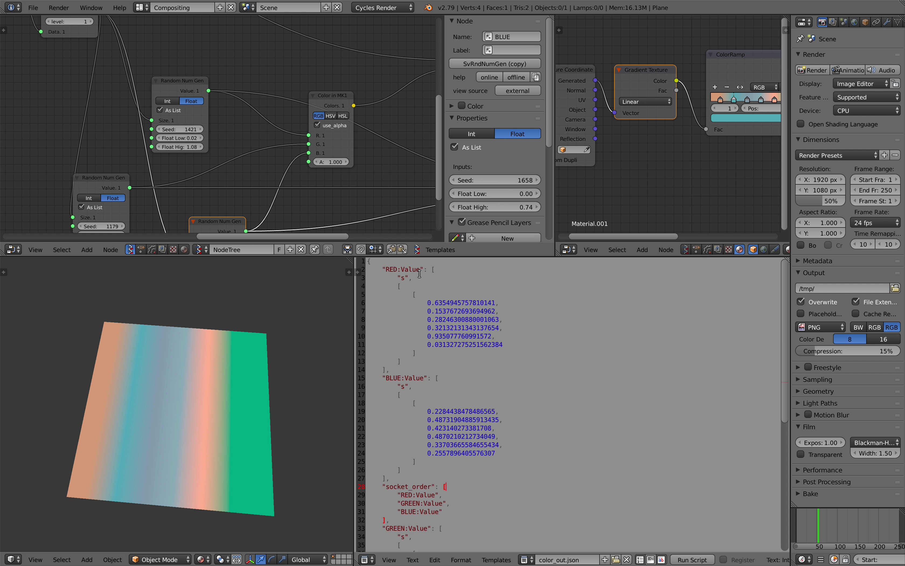
Examine the RED, BLUE and GREEN value lists in color_out.json.
drag(419, 273, 470, 385)
click(471, 375)
scroll(482, 375, down, 7)
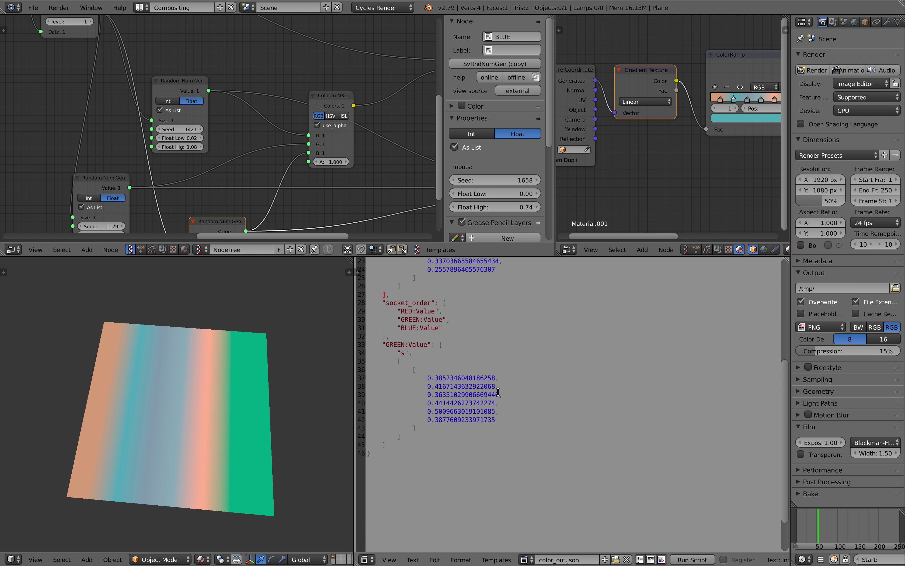
scroll(493, 390, up, 7)
drag(382, 270, 480, 377)
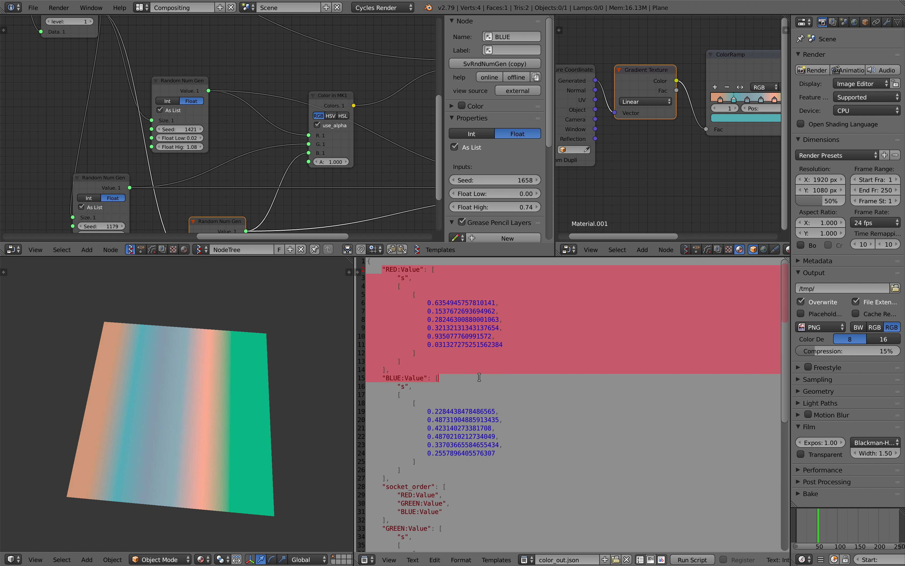
click(469, 329)
drag(408, 305, 472, 335)
click(449, 322)
drag(420, 303, 521, 348)
scroll(501, 361, down, 3)
drag(422, 339, 505, 379)
scroll(424, 440, down, 2)
drag(426, 438, 519, 481)
scroll(308, 151, down, 5)
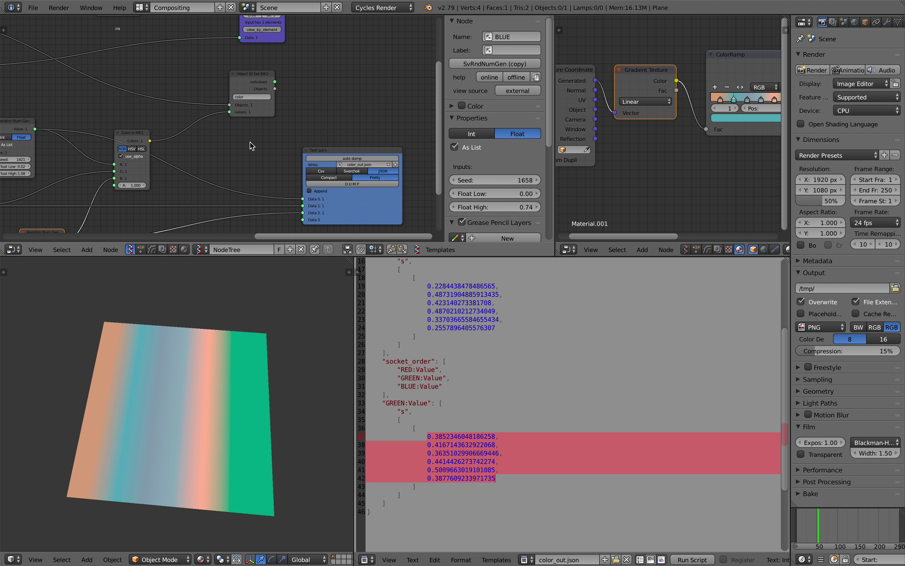
Connect the Range Float node's Range output to Data 3 of the Text out+ node and dump the data to color_out.json.
middle_drag(228, 127, 229, 151)
scroll(208, 120, down, 1)
click(281, 173)
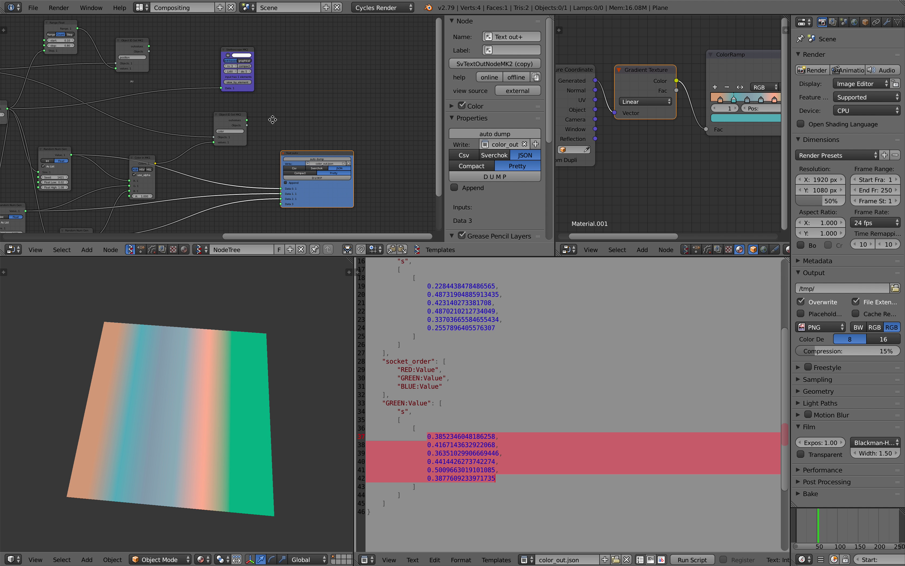
scroll(97, 62, up, 2)
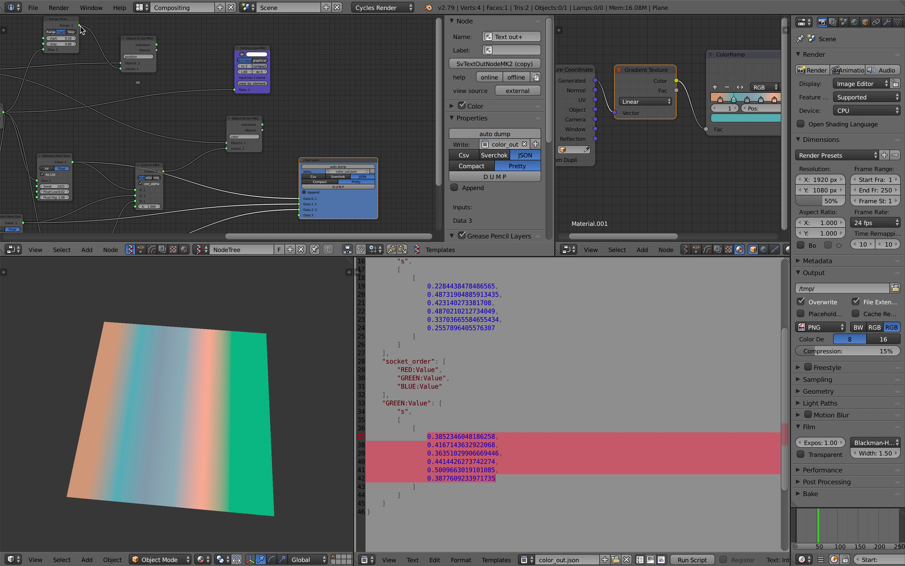
drag(80, 25, 87, 36)
drag(171, 135, 301, 216)
click(335, 187)
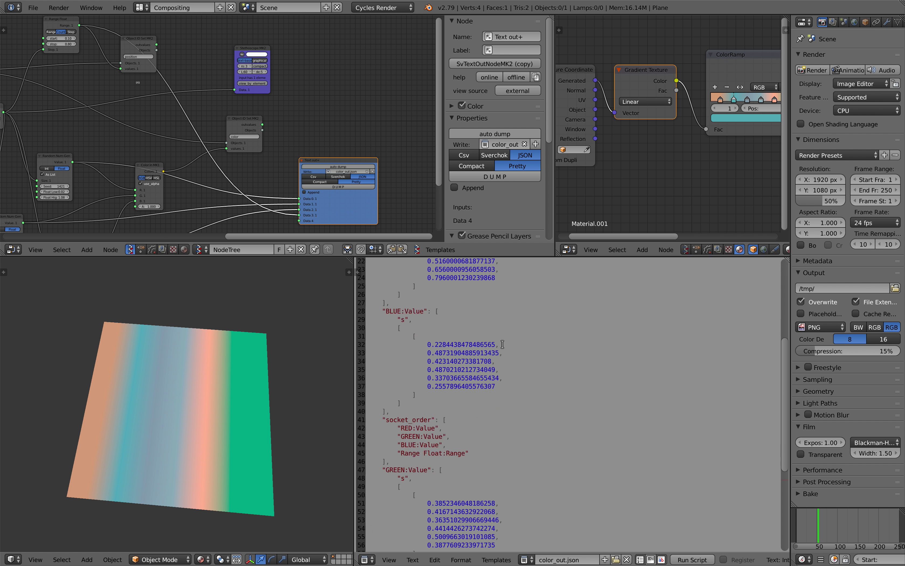
Examine the Range Float:Range value list in color_out.json.
scroll(475, 380, up, 5)
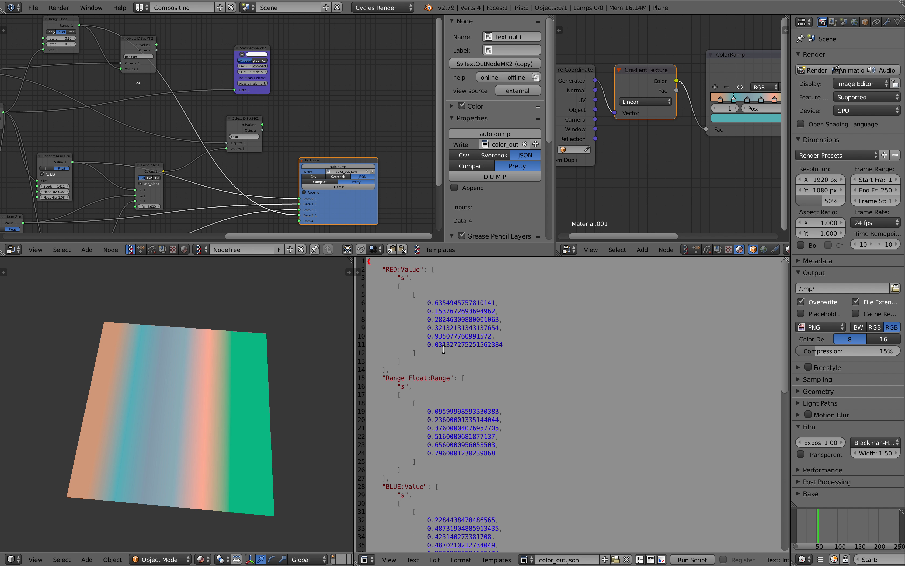
scroll(444, 350, down, 3)
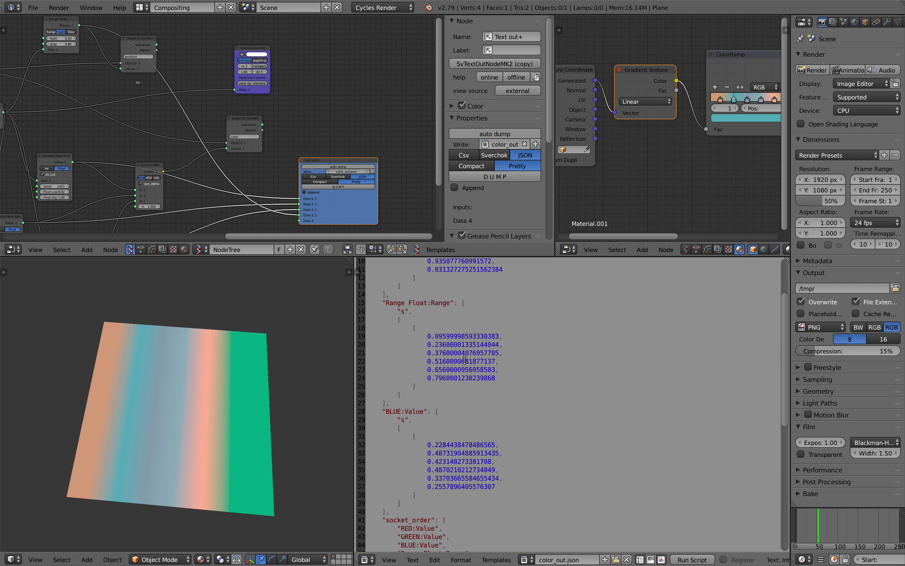
drag(430, 336, 495, 384)
click(428, 334)
drag(446, 352, 491, 361)
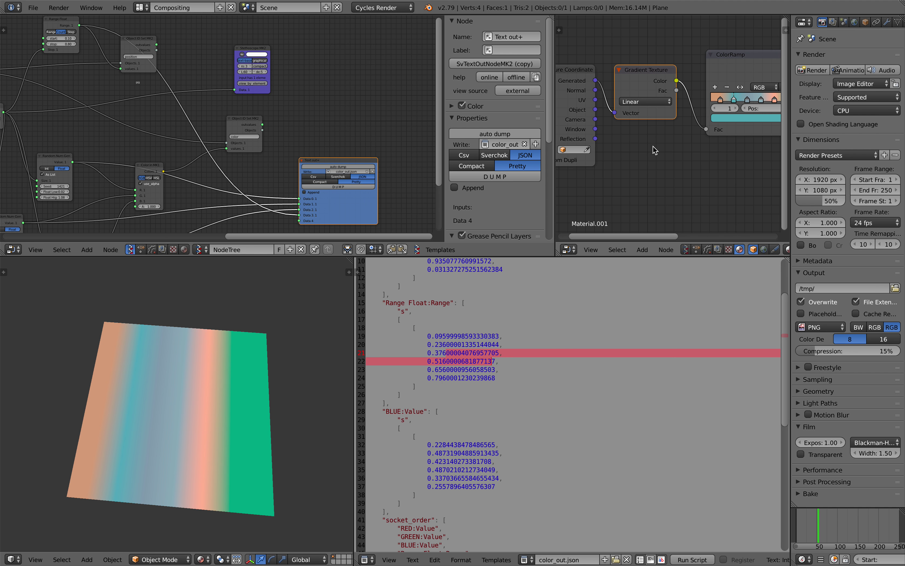
Inspect the ColorRamp node's stops up close, and switch to ParaView to browse the color maps in Choose Preset.
middle_drag(705, 176, 661, 190)
scroll(672, 176, up, 3)
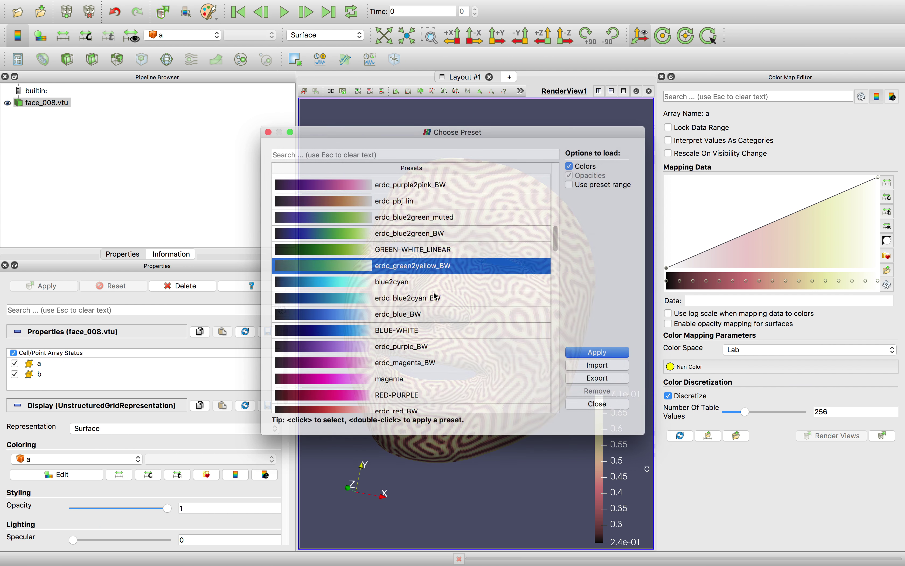
click(435, 296)
scroll(455, 279, down, 7)
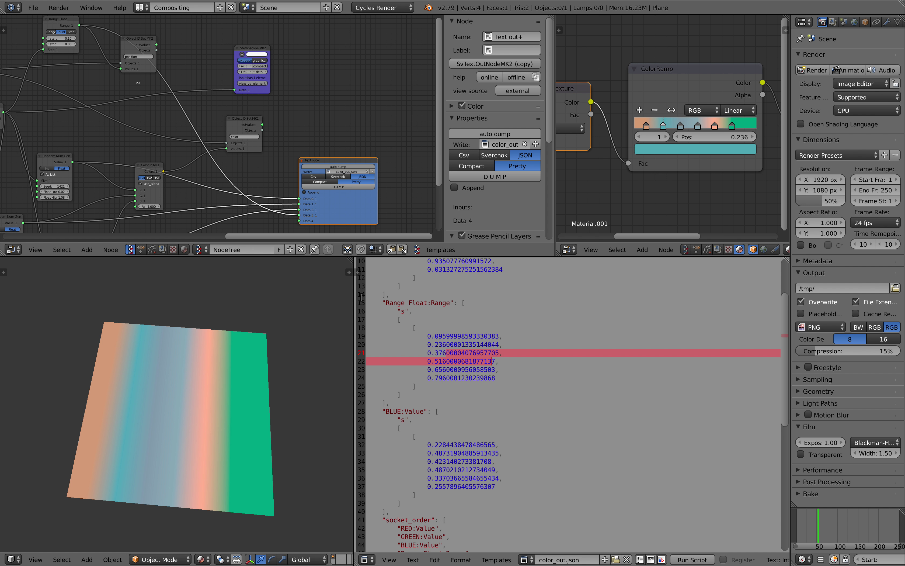
Back in Blender, widen the 3D view and the material node editor, and hide the Sverchok node editor's sidebar.
click(354, 295)
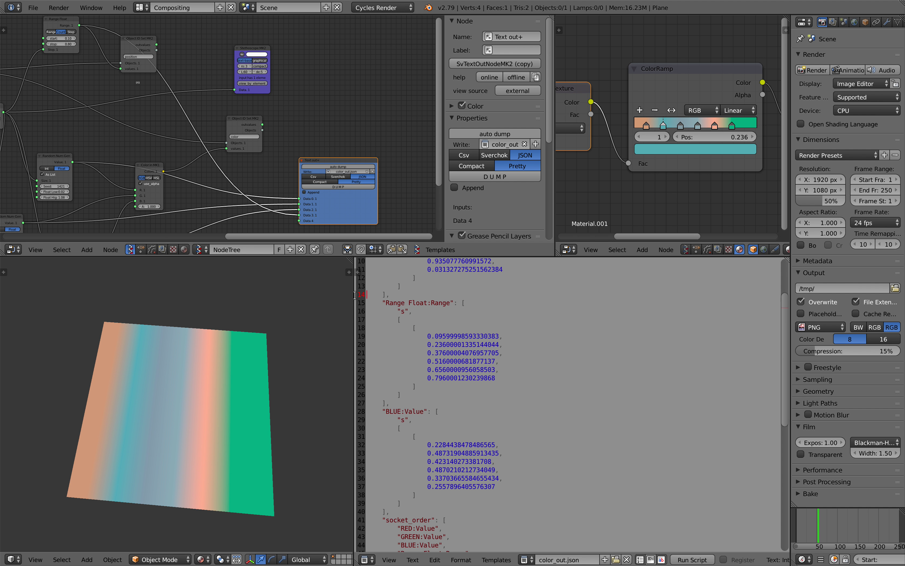
drag(354, 300, 433, 306)
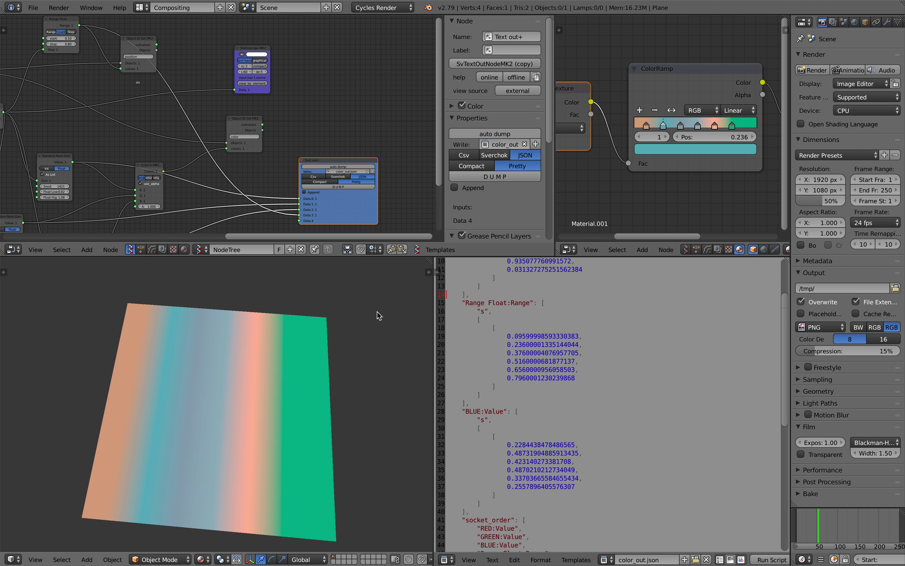
middle_drag(378, 315, 350, 308)
scroll(329, 143, down, 2)
middle_drag(309, 112, 337, 122)
scroll(348, 116, down, 2)
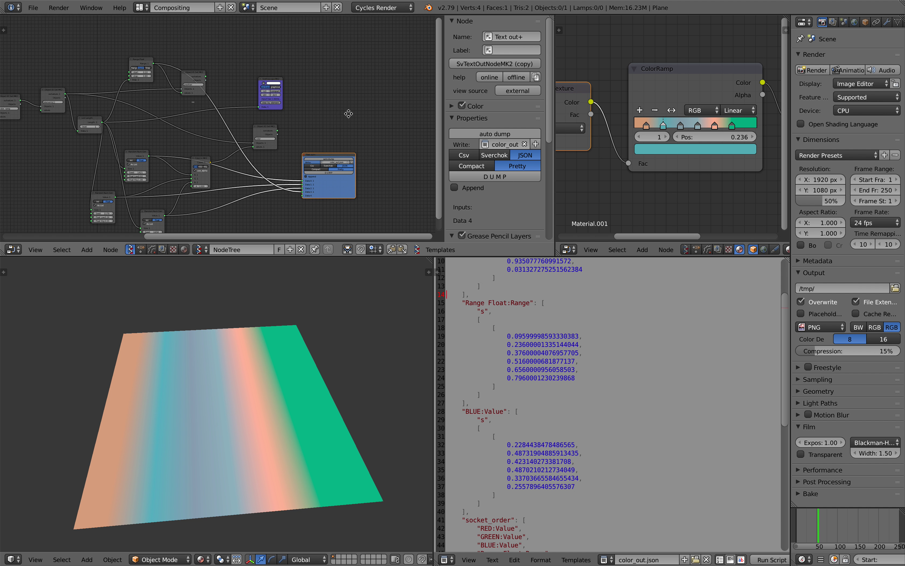
scroll(363, 110, down, 2)
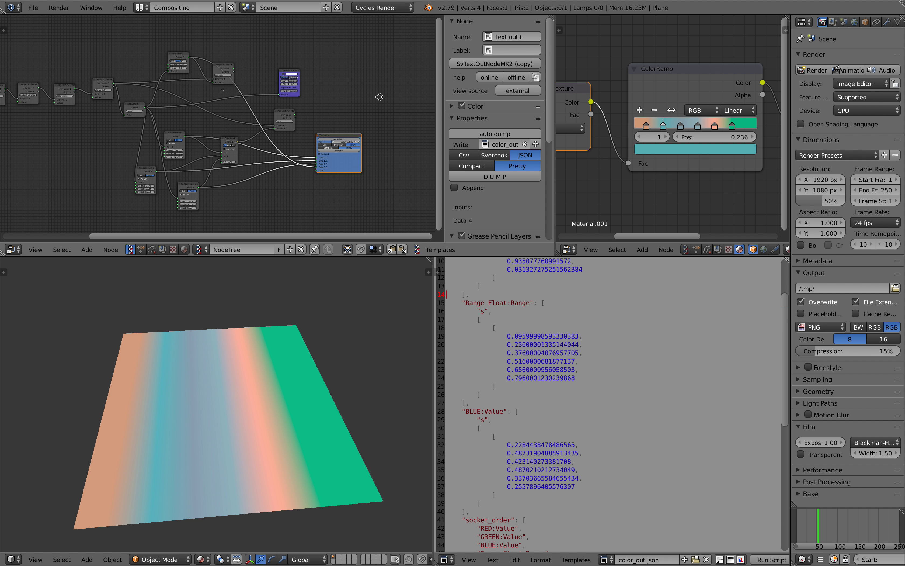
scroll(377, 99, down, 1)
drag(553, 95, 574, 109)
scroll(263, 150, up, 5)
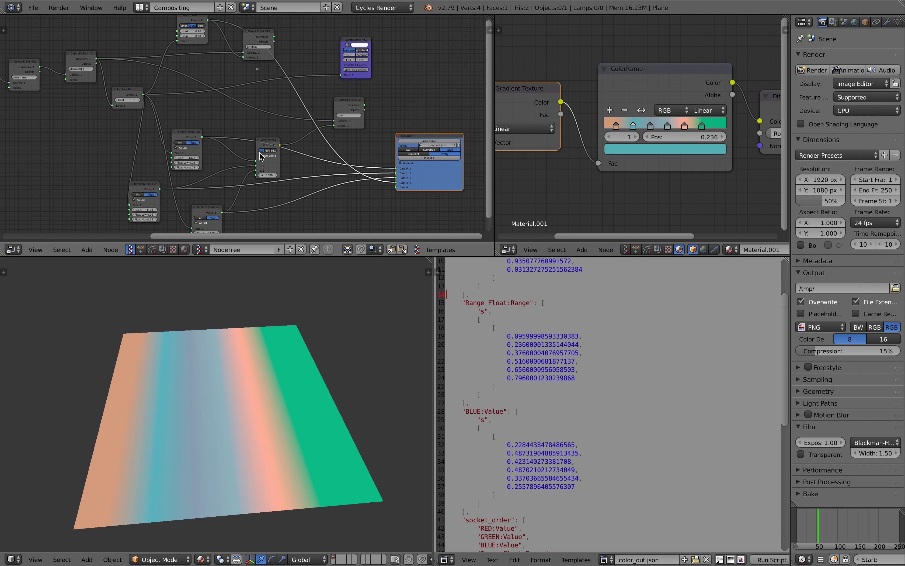
Show the node properties sidebar and rename the Range Float node as POSITION.
middle_drag(276, 148, 214, 183)
scroll(189, 90, up, 4)
middle_drag(106, 69, 188, 145)
scroll(185, 134, up, 3)
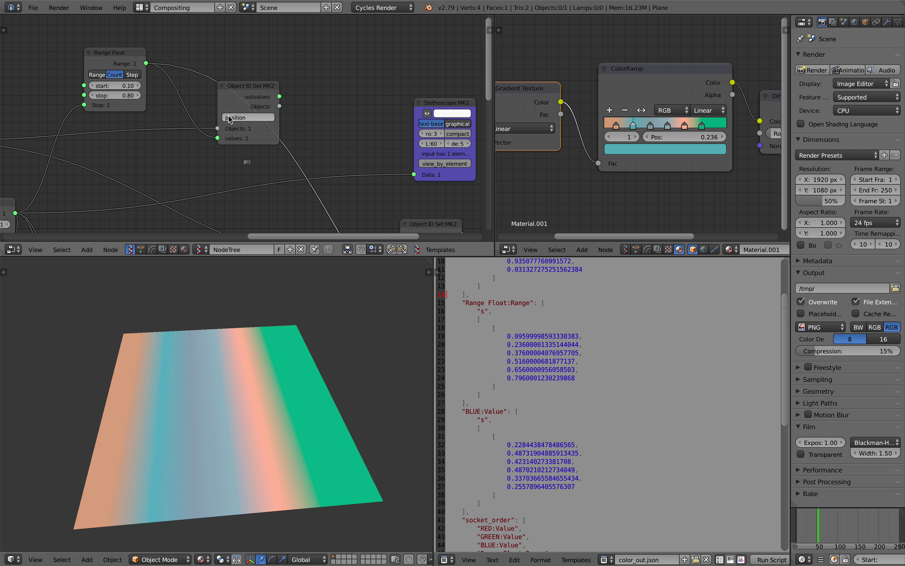
click(126, 53)
middle_drag(374, 75, 300, 79)
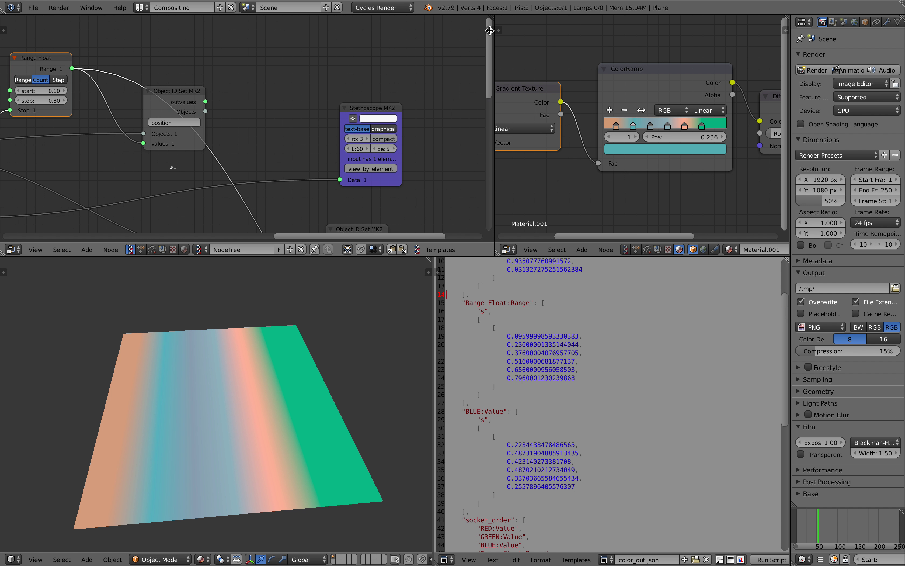
click(490, 30)
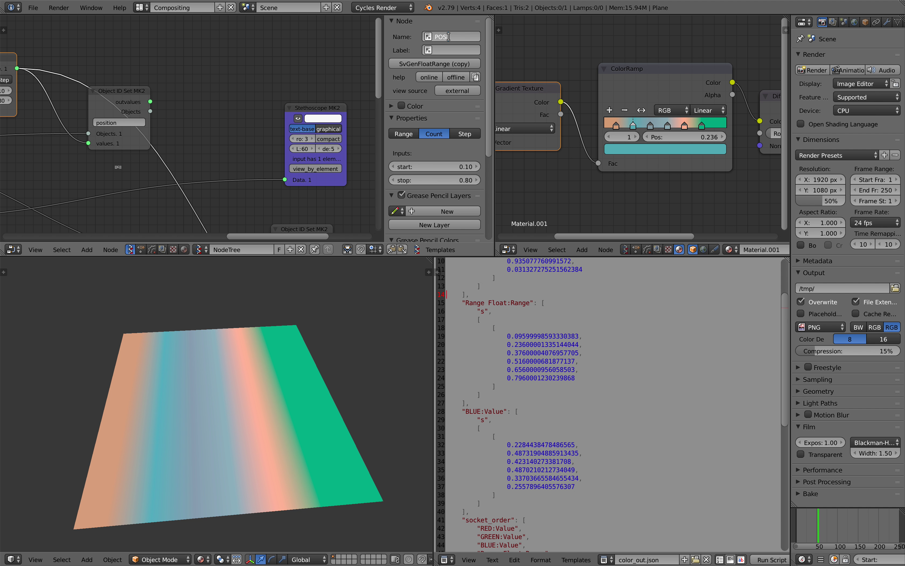
Reconnect the POSITION range link to Data 3 of the Text out+ node and dump the data to color_out.json again.
middle_drag(268, 92, 232, 22)
scroll(240, 45, down, 3)
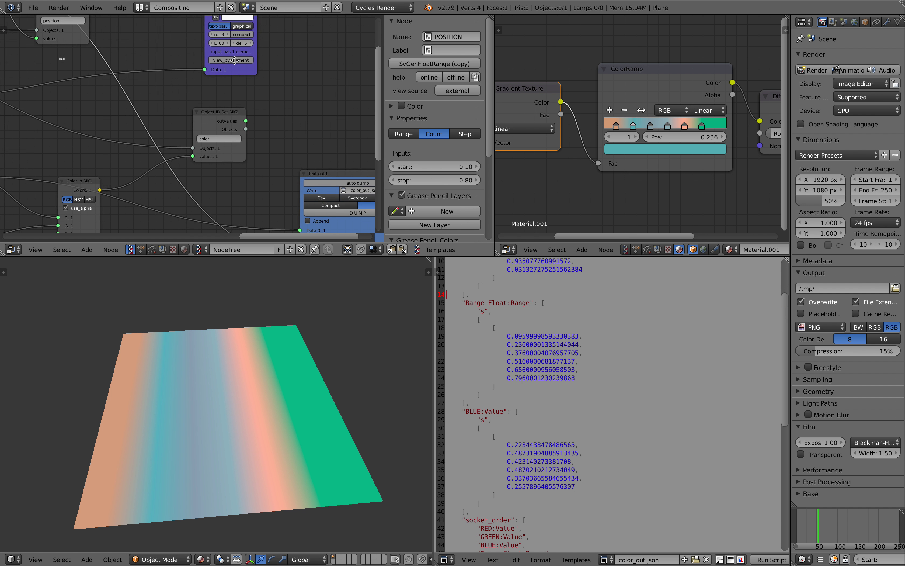
middle_drag(336, 161, 250, 103)
scroll(258, 116, up, 3)
click(265, 159)
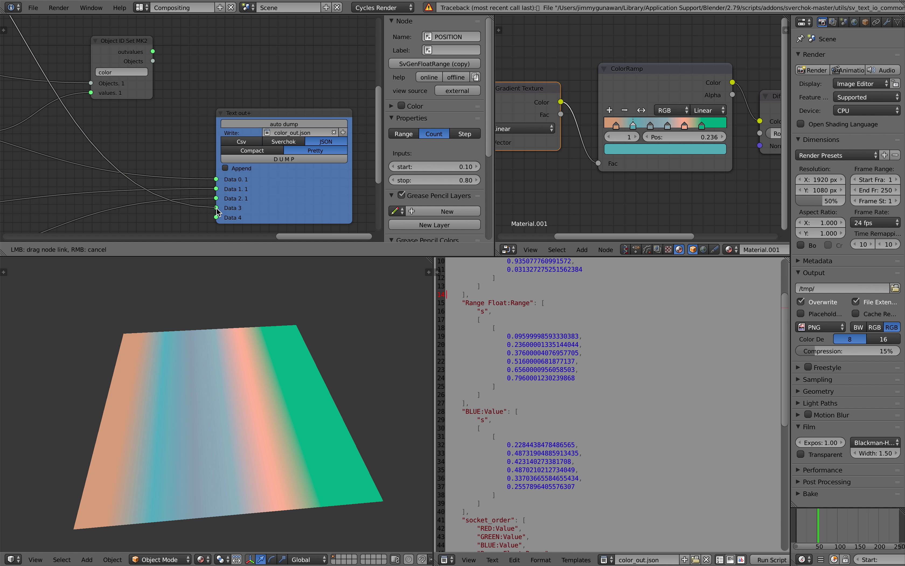
click(284, 159)
Examine color_out.json from the RED:Value block through to the POSITION:Range list.
click(503, 341)
scroll(501, 332, up, 3)
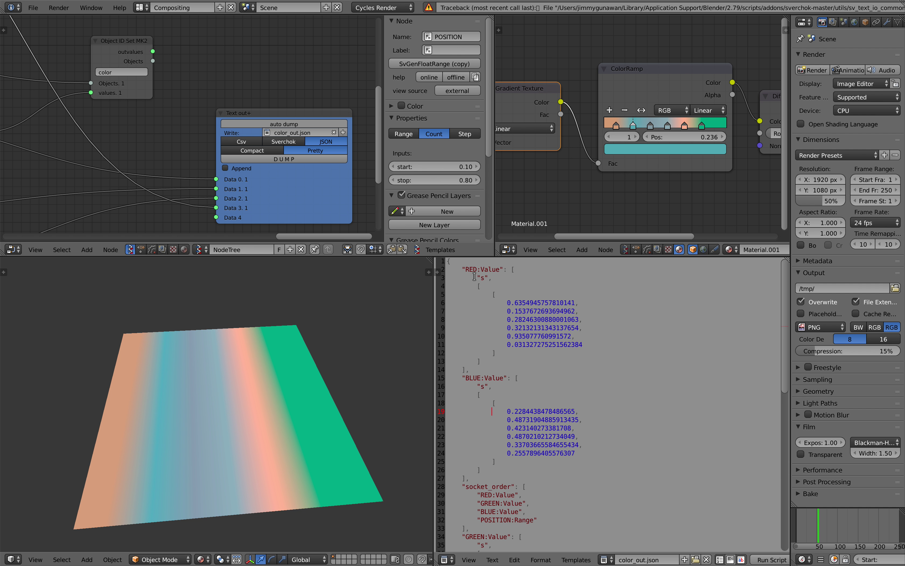
drag(463, 270, 524, 411)
scroll(487, 361, down, 13)
click(580, 428)
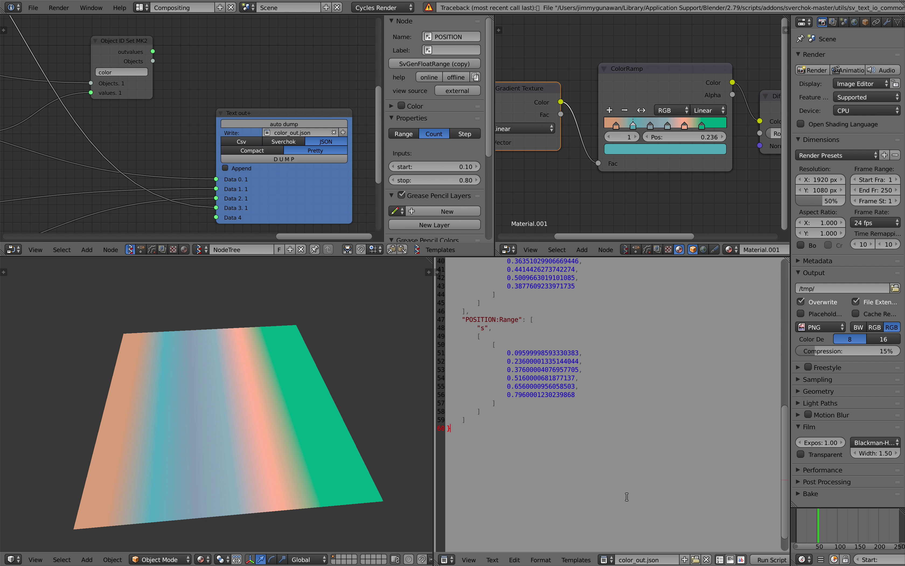
scroll(622, 483, up, 13)
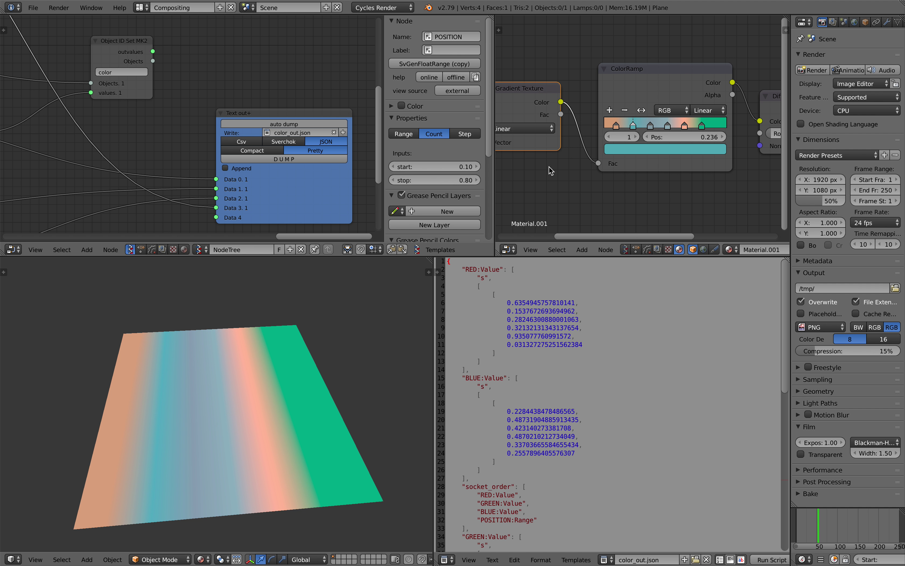
Look over the ColorRamp node alongside the RED and BLUE value lists in color_out.json.
scroll(531, 171, down, 1)
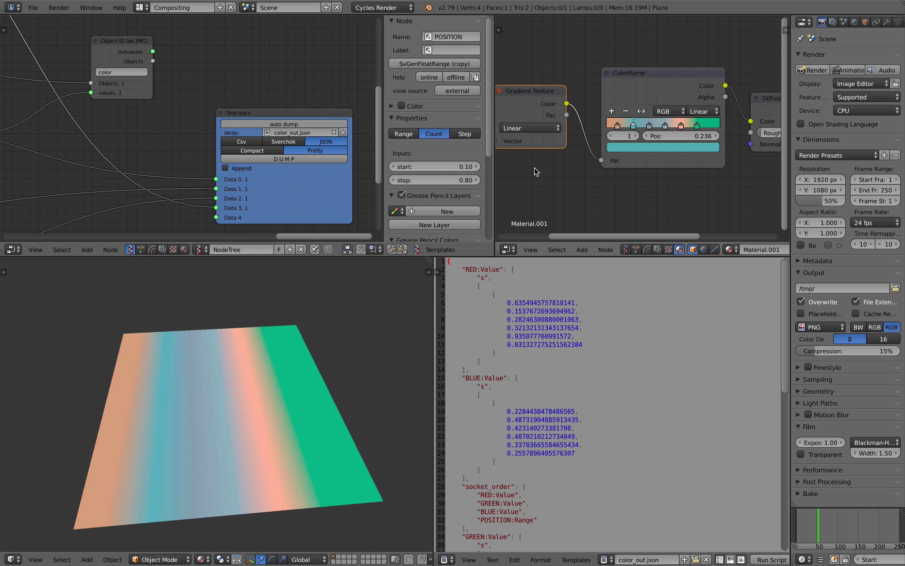
scroll(551, 166, down, 1)
middle_drag(573, 99, 617, 81)
scroll(636, 91, up, 3)
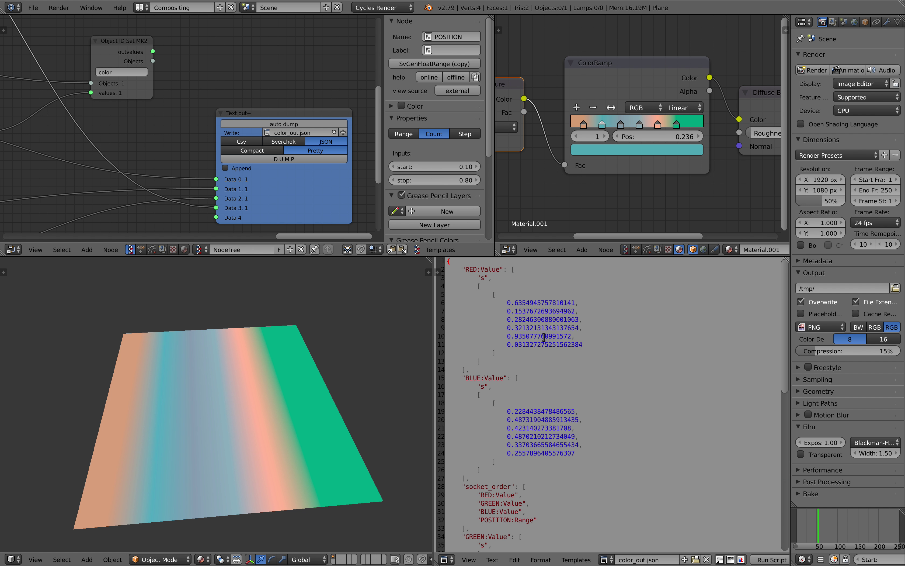
drag(553, 328, 550, 413)
click(557, 387)
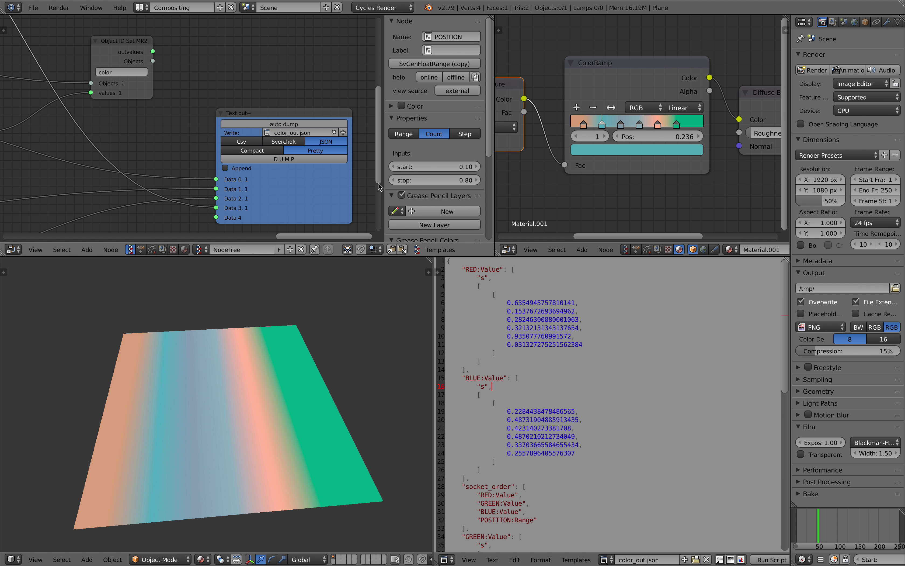
Reduce the ColorRamp to four color stops and change the current frame to refresh the Sverchok-driven colors and positions.
middle_drag(282, 105, 251, 94)
scroll(250, 94, down, 1)
middle_drag(582, 159, 634, 160)
middle_drag(664, 138, 602, 133)
scroll(658, 139, down, 1)
scroll(636, 131, up, 1)
scroll(602, 134, up, 3)
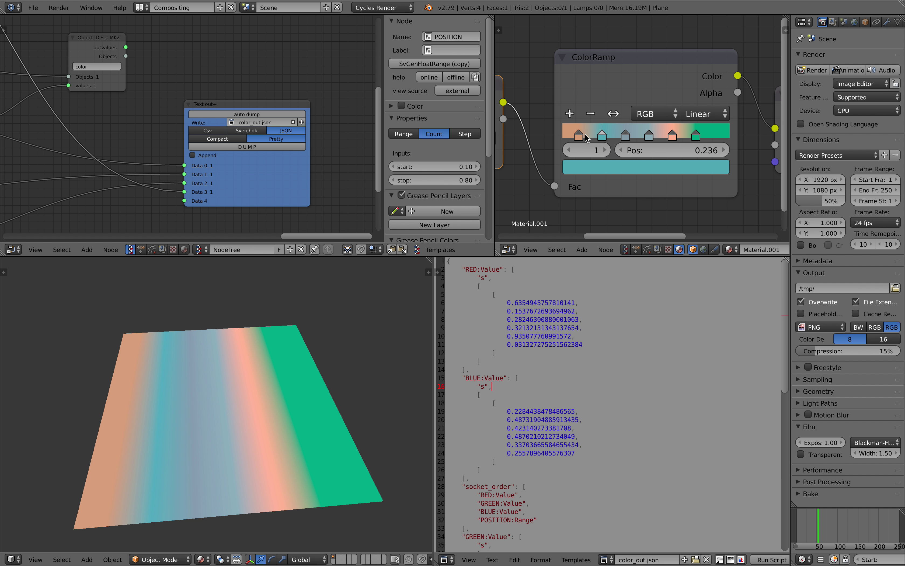
click(589, 114)
click(590, 113)
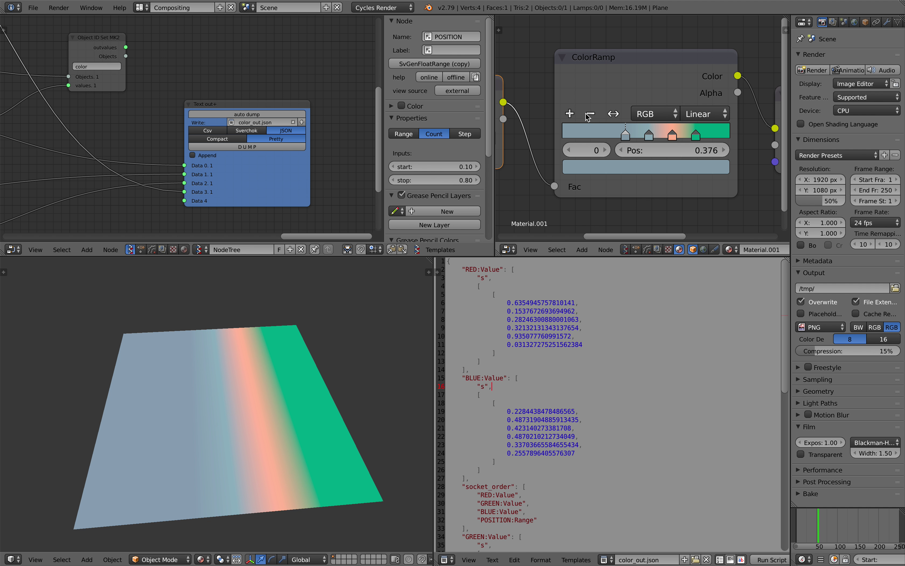
click(588, 115)
click(589, 115)
click(589, 115)
click(590, 115)
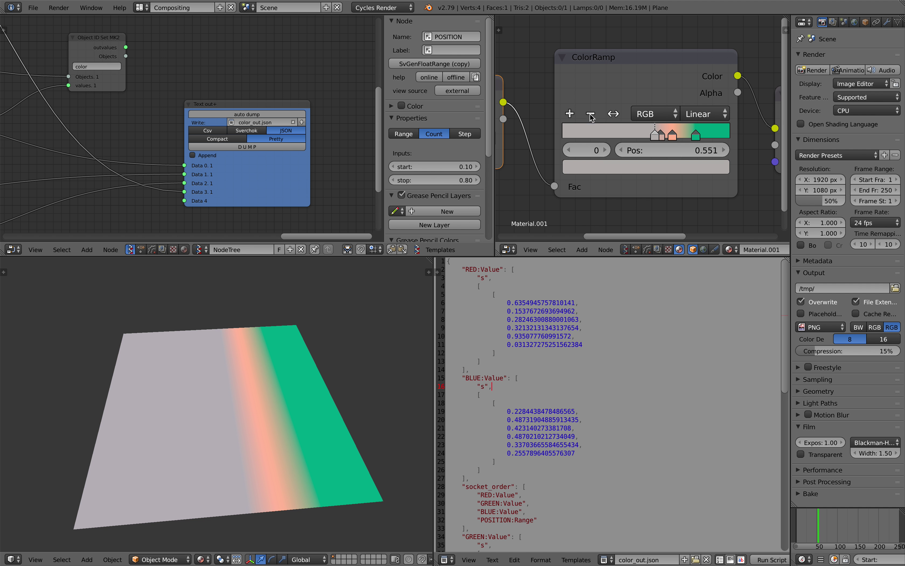
click(827, 521)
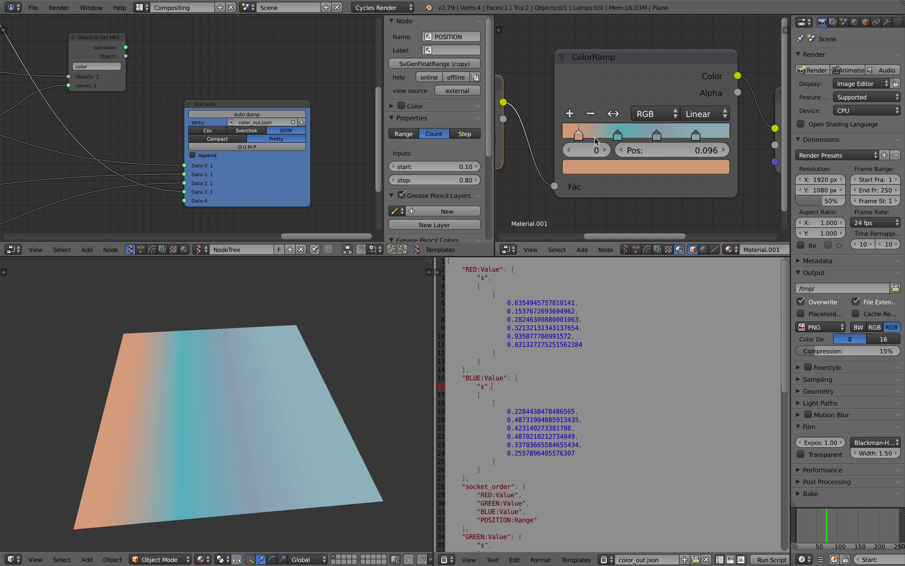
Add color stops to the ColorRamp for a total of ten and change the current frame to redistribute and recolor them.
click(571, 116)
click(570, 116)
click(571, 117)
click(824, 524)
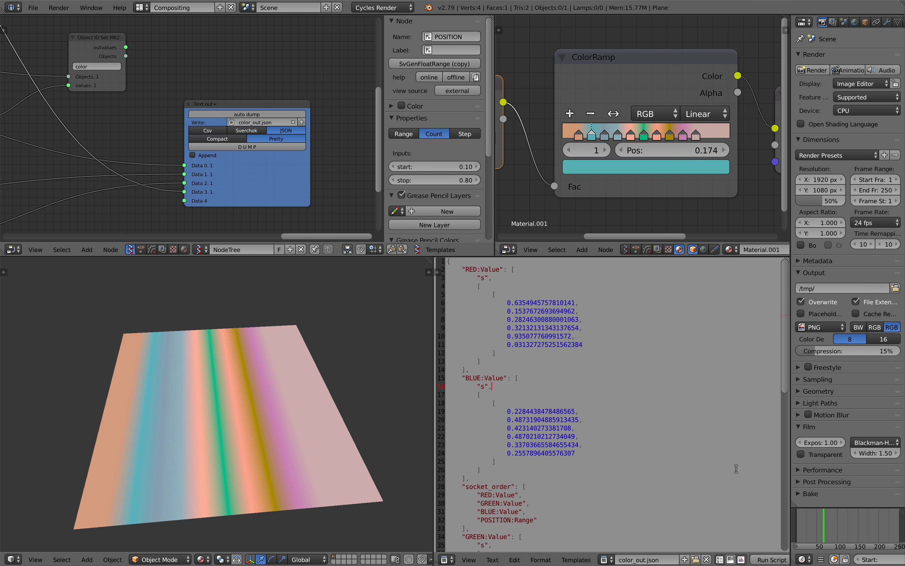
scroll(291, 157, down, 2)
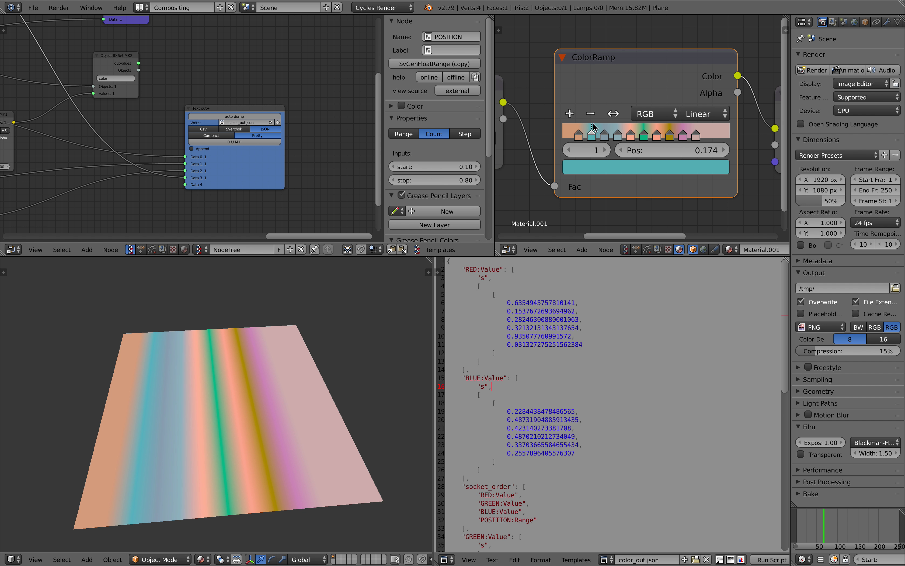
Remove three color stops from the ColorRamp, leaving seven, and change the current frame to refresh their colors and positions.
click(590, 113)
click(591, 113)
click(590, 114)
click(821, 523)
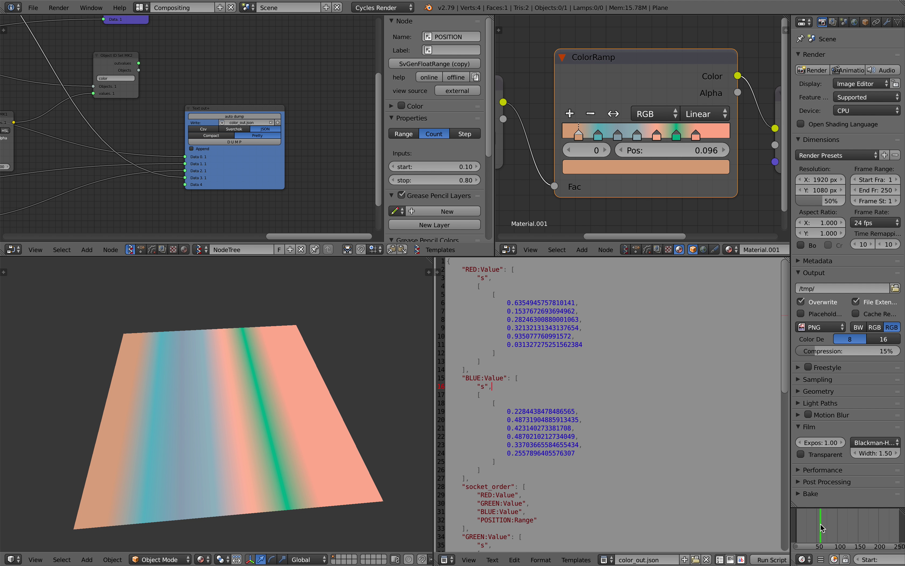
Look over the Sverchok node network, the banded plane and the exported channel lists in color_out.json.
scroll(132, 103, down, 4)
middle_drag(132, 103, 260, 126)
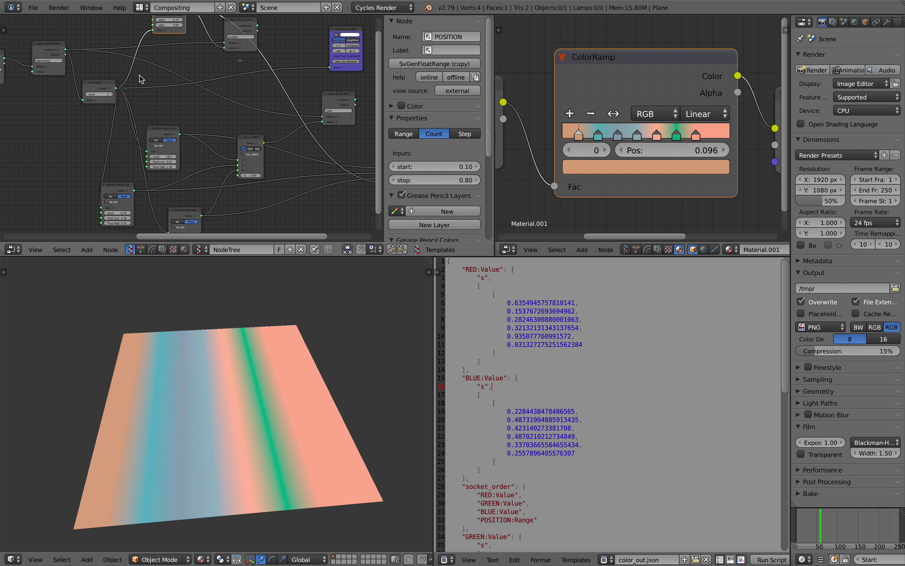
middle_drag(185, 105, 144, 106)
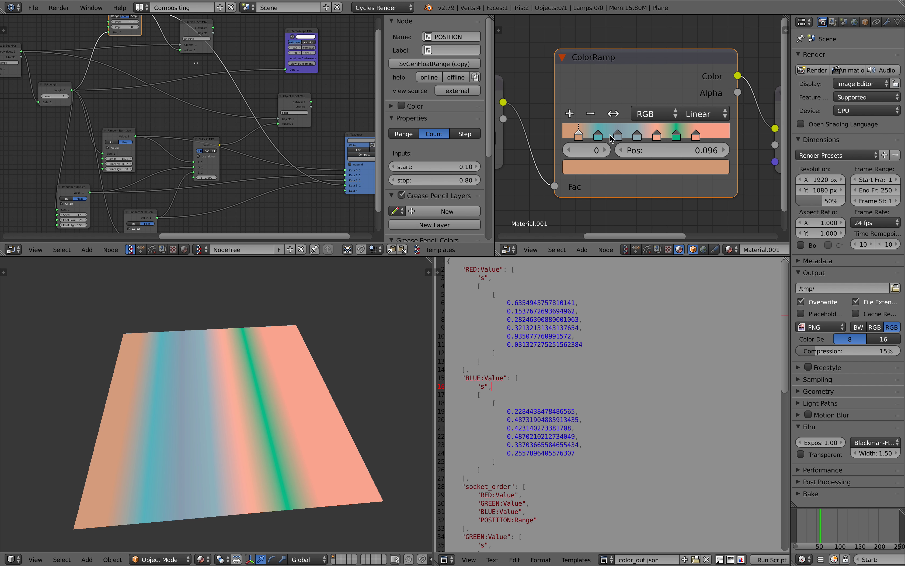
middle_drag(210, 104, 167, 113)
middle_drag(288, 123, 276, 125)
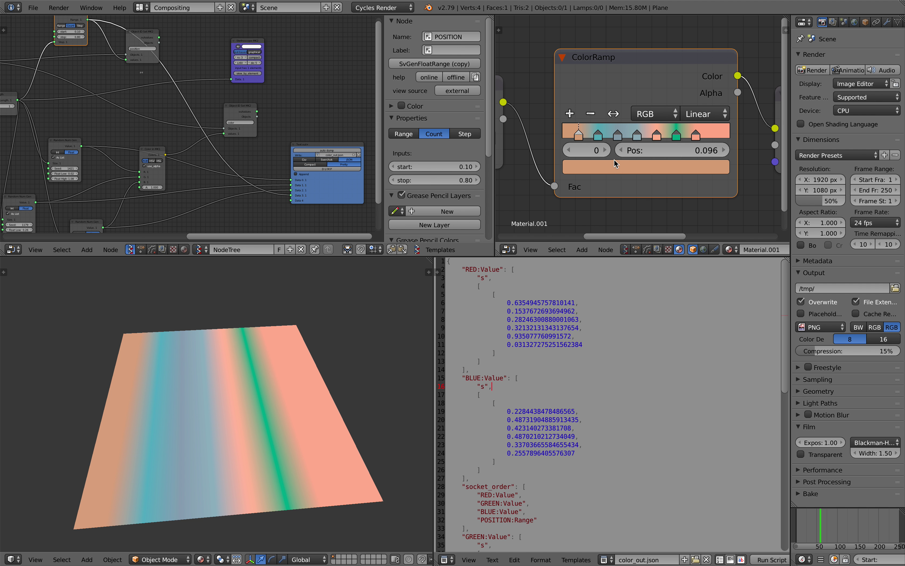
middle_drag(364, 331, 337, 331)
drag(583, 303, 562, 387)
drag(558, 387, 547, 401)
scroll(547, 399, down, 5)
drag(632, 63, 620, 56)
right_click(621, 60)
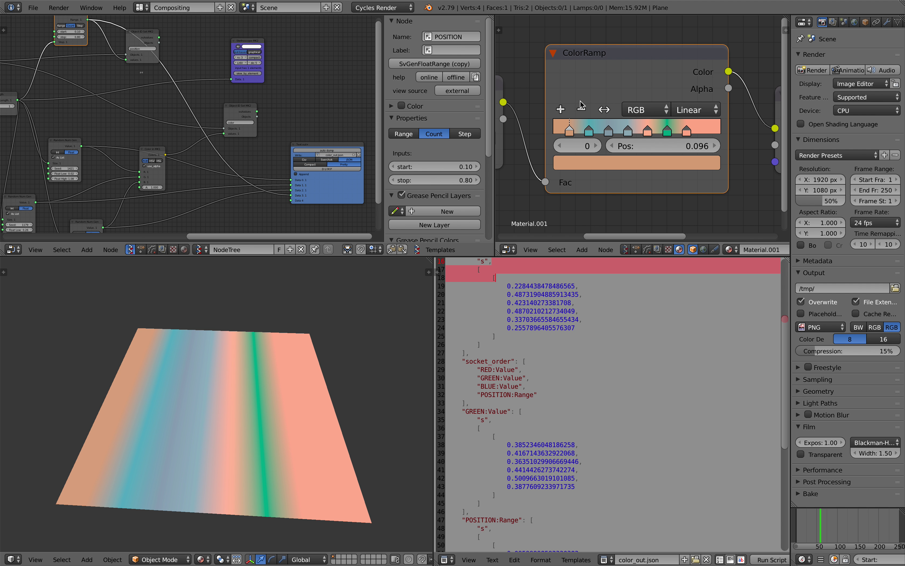
middle_drag(310, 359, 333, 357)
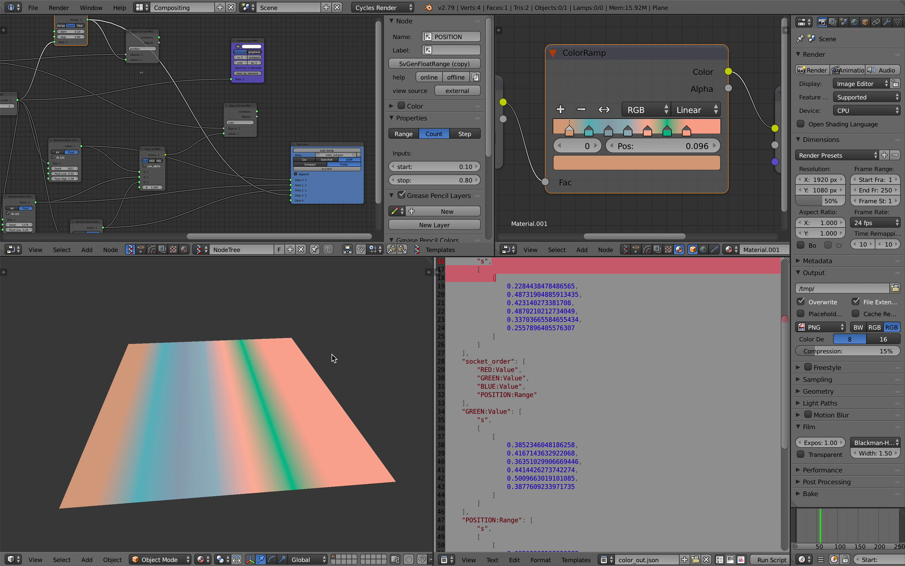
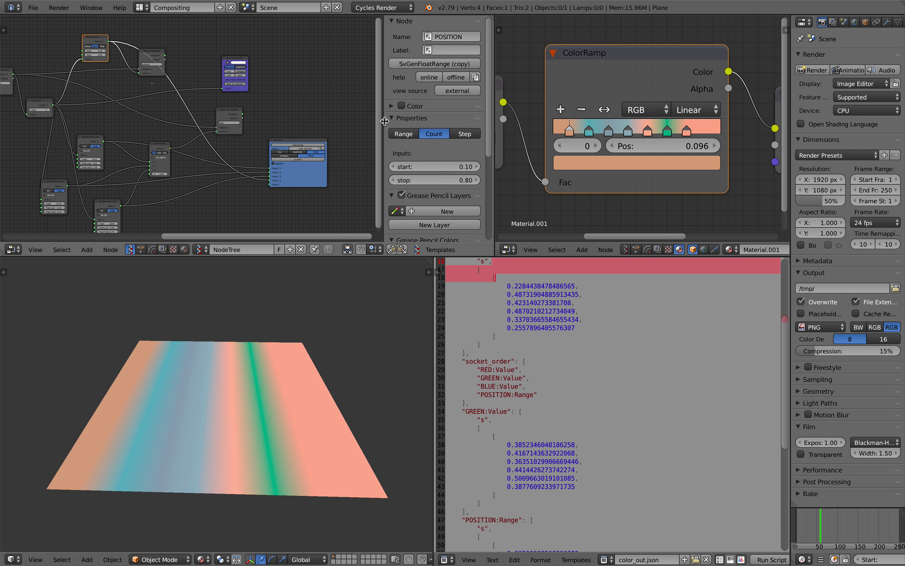
Hide the properties sidebar of the Sverchok node editor to give the node network more room.
key(n)
middle_drag(189, 105, 256, 107)
mouse_move(164, 113)
middle_down()
mouse_move(292, 138)
mouse_move(376, 129)
middle_up()
scroll(288, 135, up, 2)
middle_drag(323, 134, 381, 144)
scroll(292, 87, up, 3)
mouse_move(311, 88)
middle_down()
mouse_move(332, 80)
mouse_move(232, 76)
middle_up()
middle_drag(384, 84, 133, 67)
Enable a fake user for the Sverchok node tree and rename the tree to ColorRampRandom.
click(278, 248)
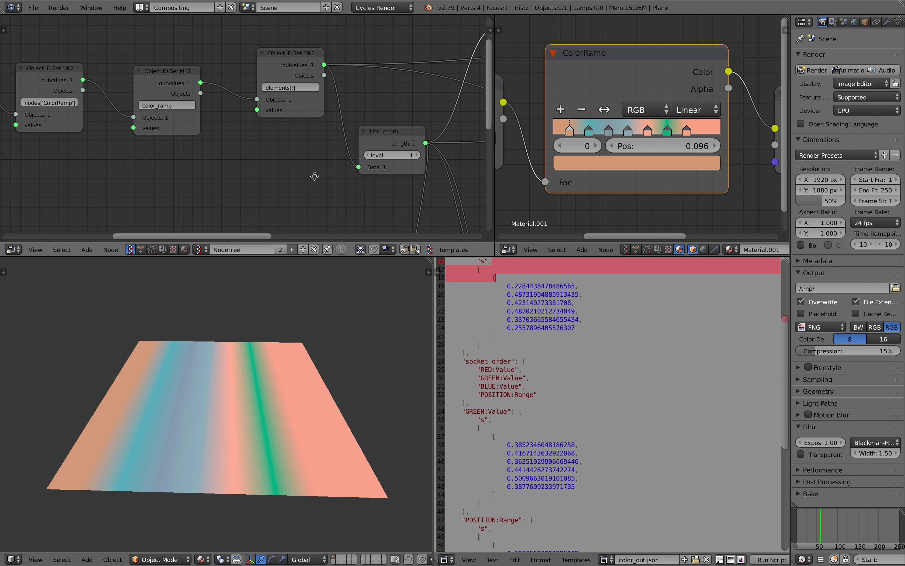
middle_drag(317, 175, 296, 173)
click(257, 249)
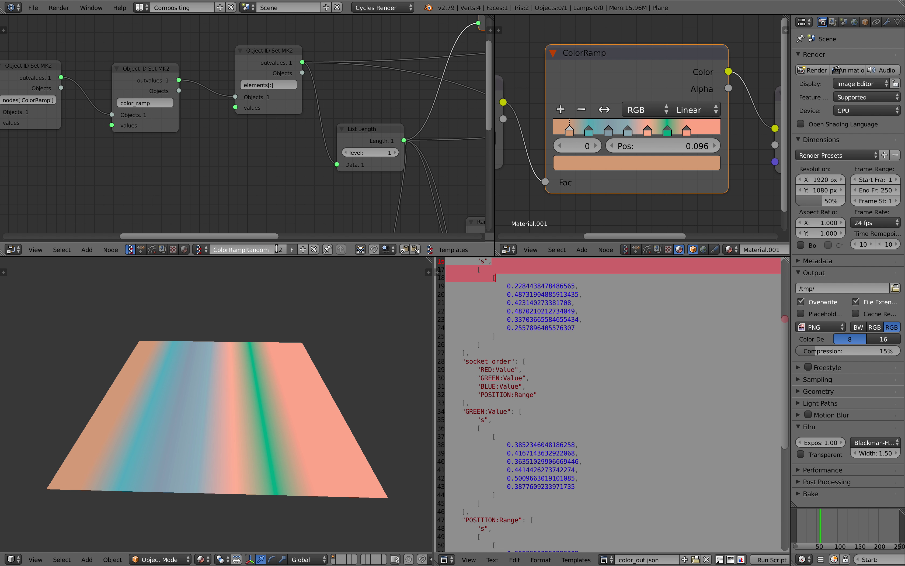
Examine the Text out+ node's JSON export settings alongside the socket_order block in color_out.json.
scroll(309, 171, down, 1)
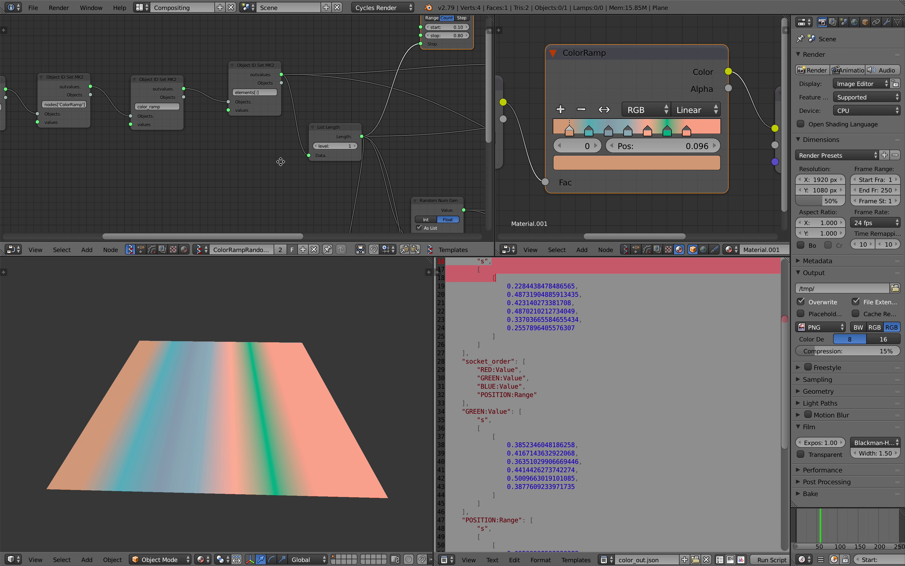
middle_drag(389, 340, 390, 382)
scroll(396, 182, down, 3)
middle_drag(475, 204, 210, 120)
middle_drag(356, 165, 174, 150)
scroll(265, 157, up, 5)
scroll(264, 154, up, 1)
drag(243, 84, 237, 84)
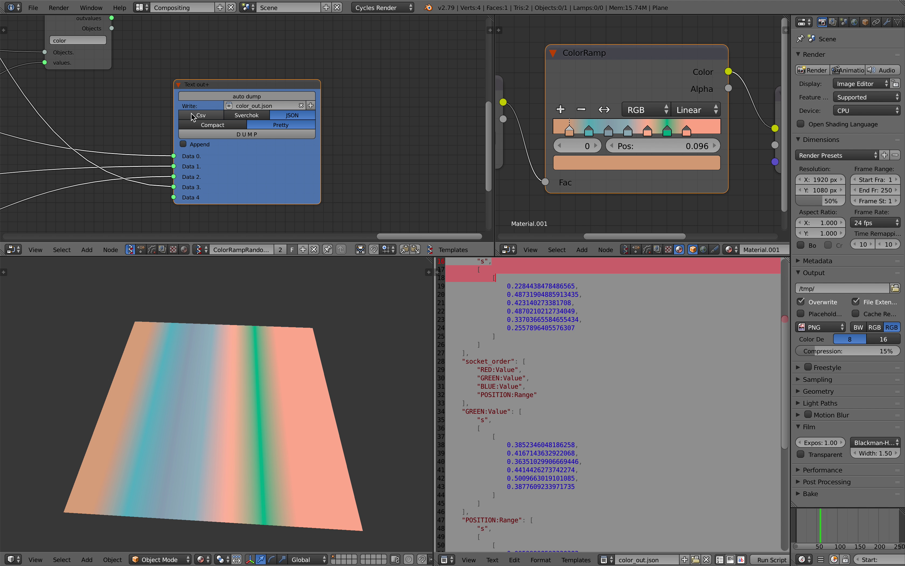
ctrl+scroll(299, 135, down, 4)
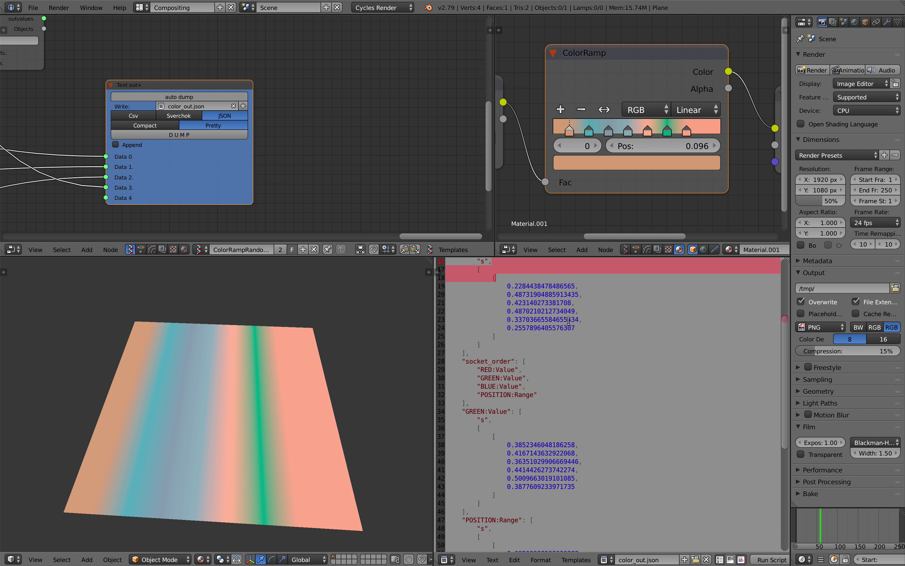
drag(568, 319, 577, 369)
Add a Text in+ node in the empty space beside the Text out+ node.
middle_drag(222, 118, 219, 123)
middle_drag(308, 107, 354, 111)
scroll(348, 135, up, 3)
scroll(356, 173, down, 1)
middle_drag(135, 89, 202, 96)
middle_drag(254, 98, 0, 86)
key(space)
text(text i)
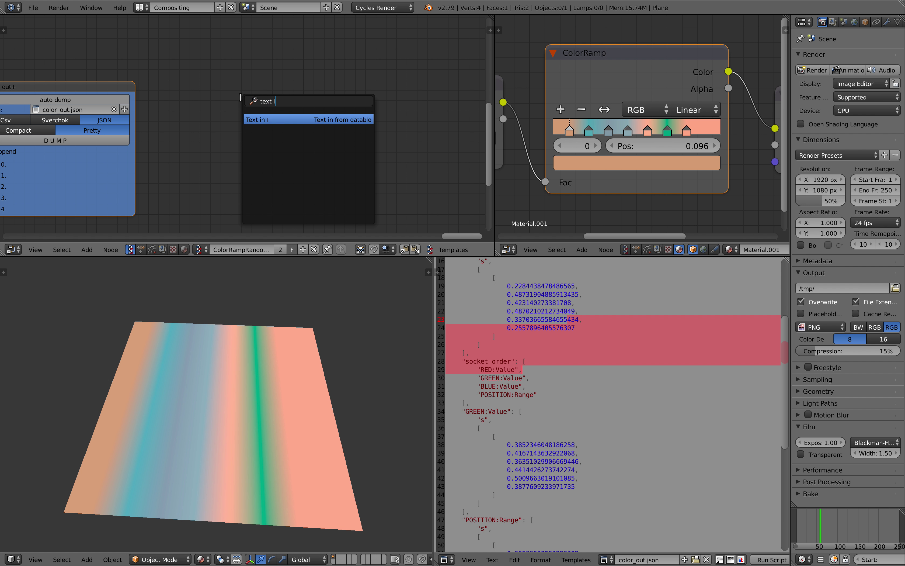
key(Return)
click(263, 106)
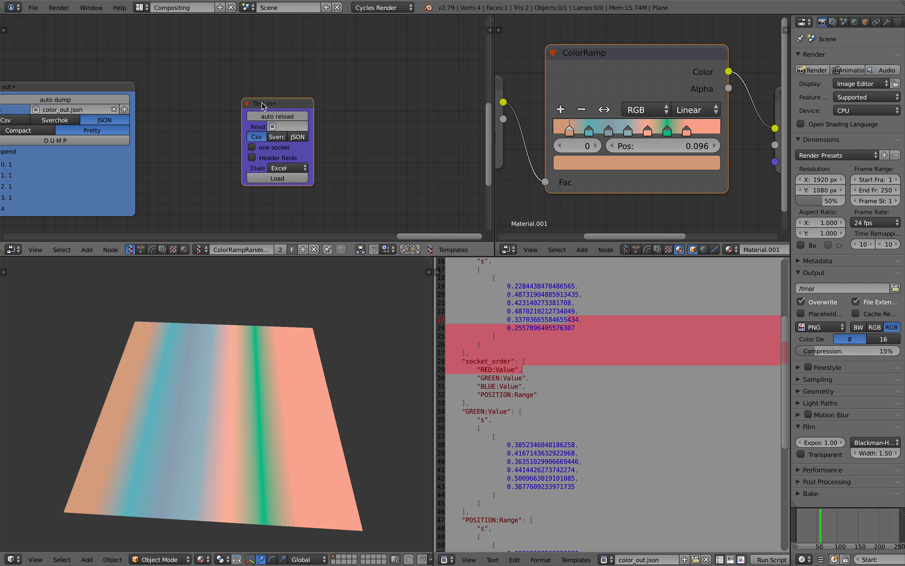
Set the Text in+ node to JSON mode, choose color_out.json as its source and load the file.
click(297, 136)
click(289, 127)
click(273, 152)
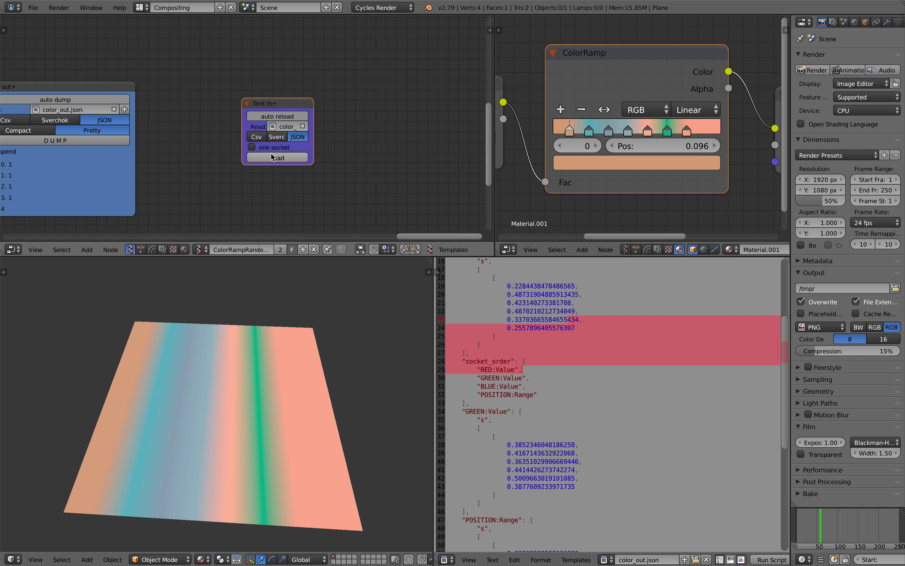
click(277, 158)
scroll(222, 95, up, 3)
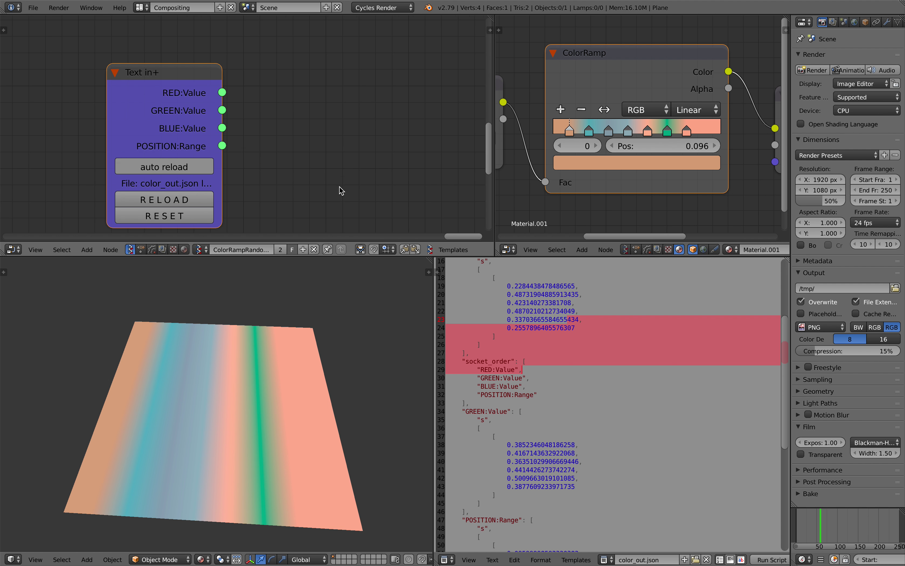
Compare the named outputs of the Text in+ node with the data inputs of the Text out+ node.
scroll(340, 190, down, 1)
scroll(233, 111, down, 2)
scroll(291, 109, down, 10)
middle_drag(291, 111, 359, 172)
scroll(131, 111, down, 3)
middle_drag(131, 111, 42, 45)
middle_drag(455, 170, 110, 113)
scroll(225, 130, up, 7)
middle_drag(298, 139, 266, 144)
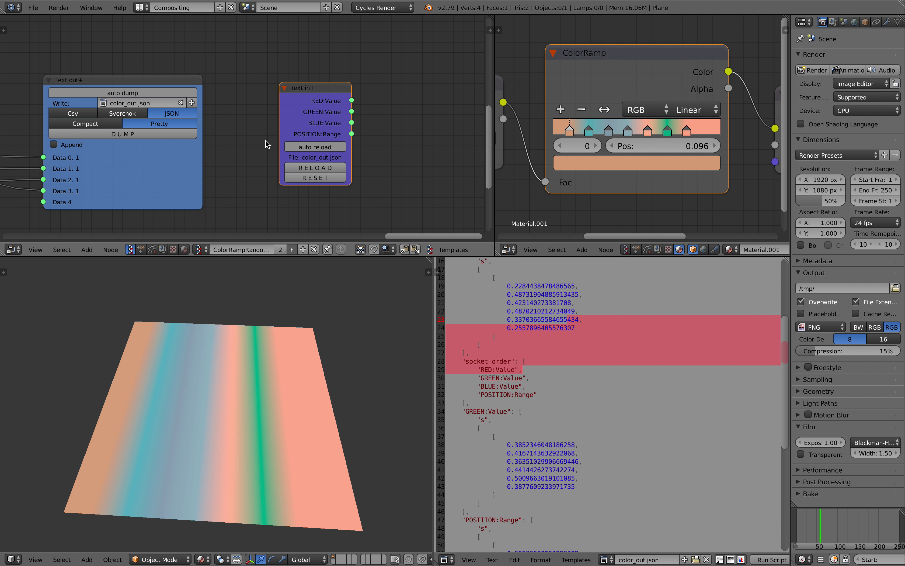
scroll(239, 125, down, 5)
mouse_move(226, 126)
middle_down()
mouse_move(335, 115)
mouse_move(229, 109)
middle_up()
scroll(334, 114, up, 5)
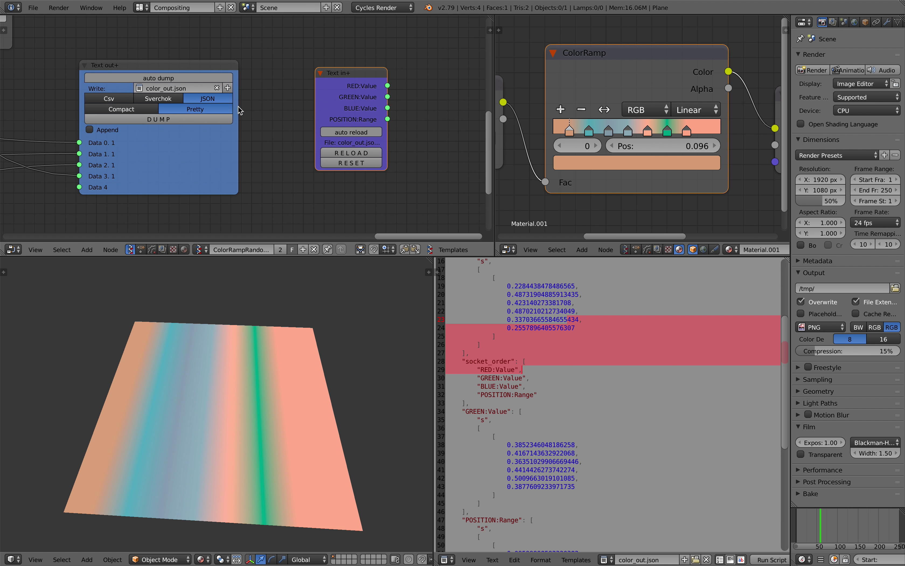
scroll(322, 128, down, 1)
scroll(517, 74, down, 2)
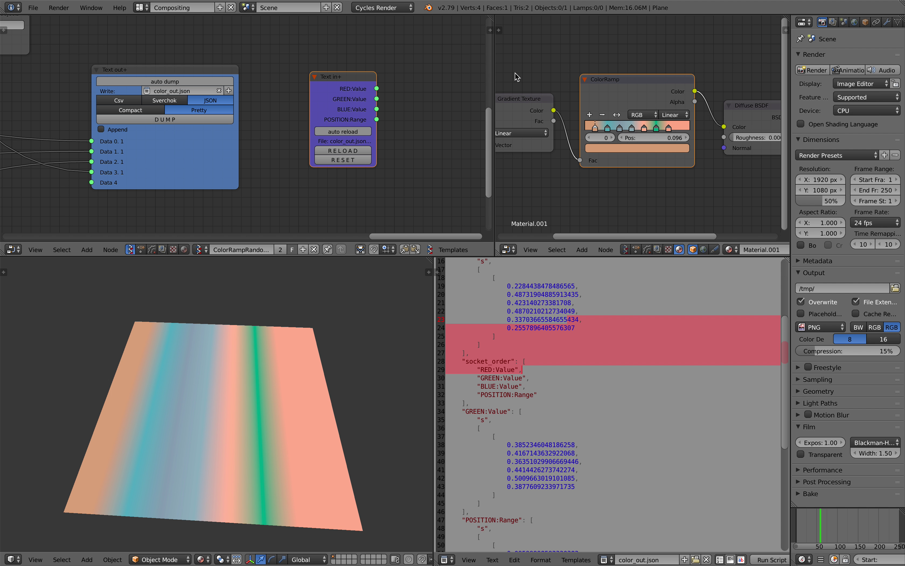
Resize the Sverchok and material node editors to give the material node chain more width.
drag(495, 68, 329, 67)
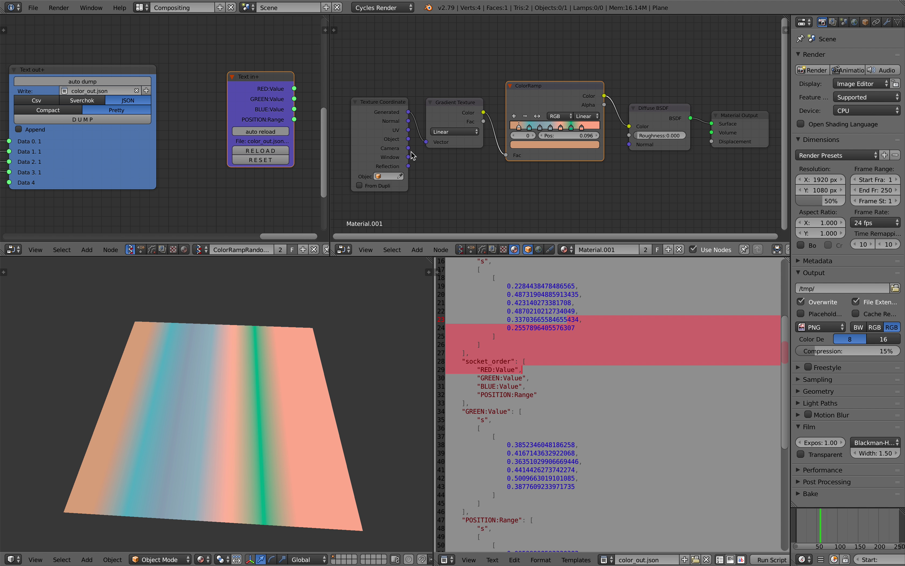
scroll(222, 101, down, 6)
middle_drag(181, 118, 228, 105)
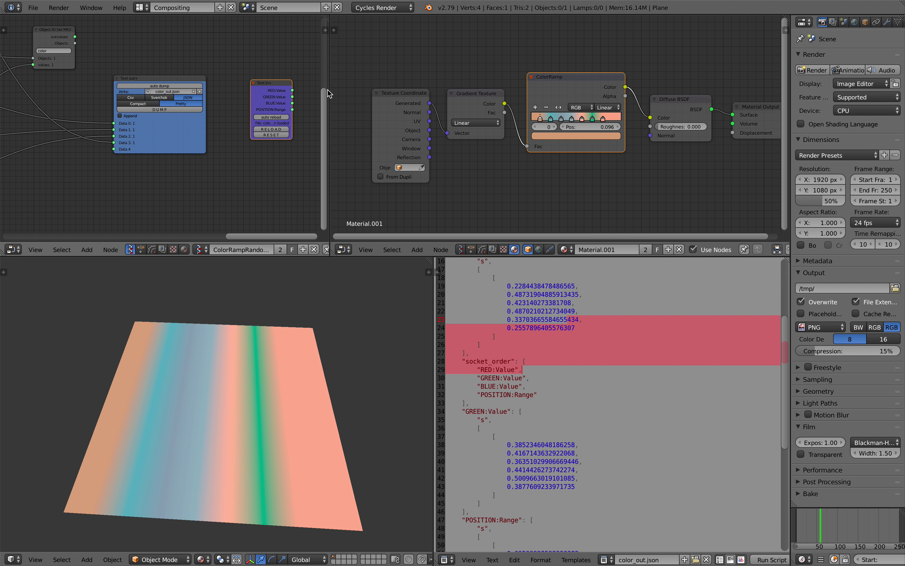
drag(328, 93, 396, 91)
scroll(308, 161, down, 2)
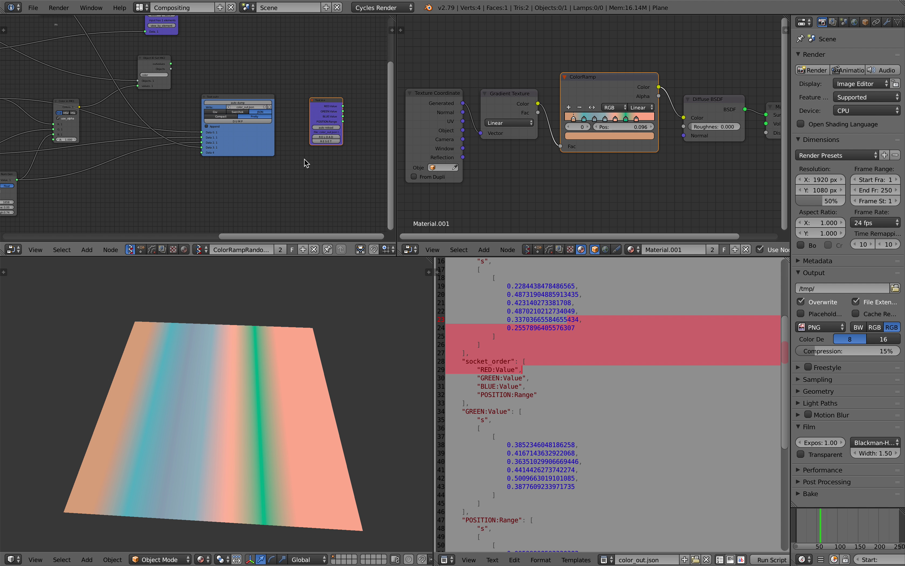
Examine the RED:Value list at the start of color_out.json.
scroll(485, 318, up, 3)
click(486, 314)
scroll(488, 312, up, 2)
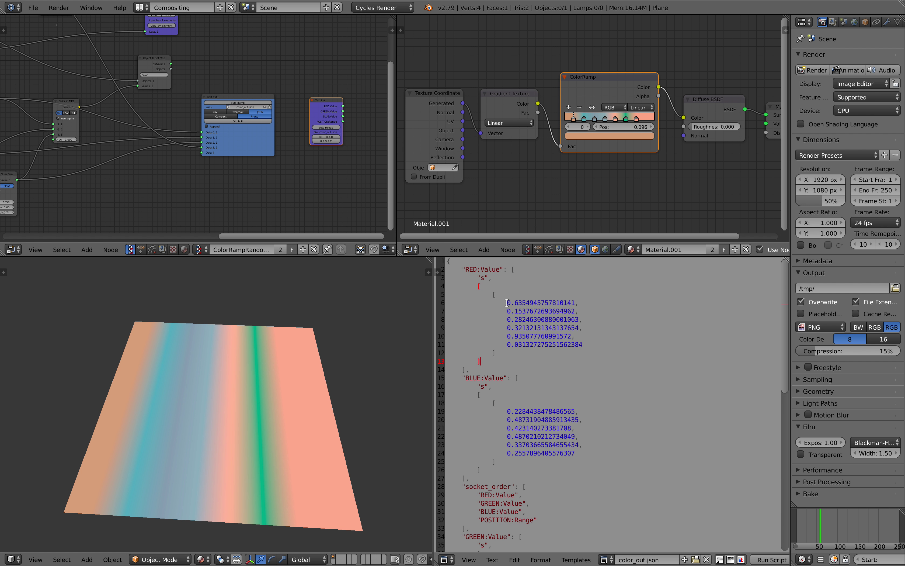